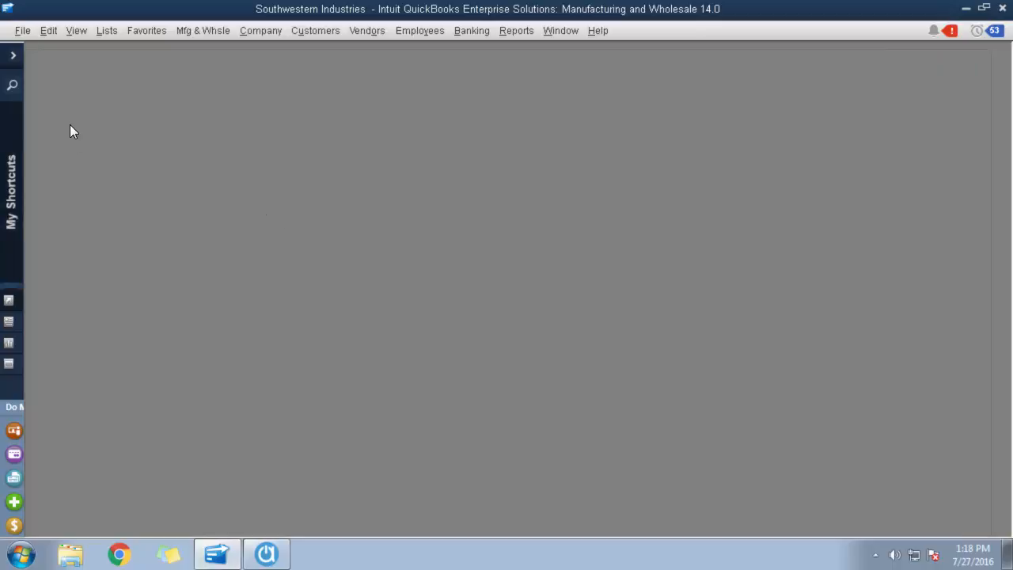
Open the company preferences for Sales Tax and review the choices for the taxable and non-taxable item codes.
left_click(52, 34)
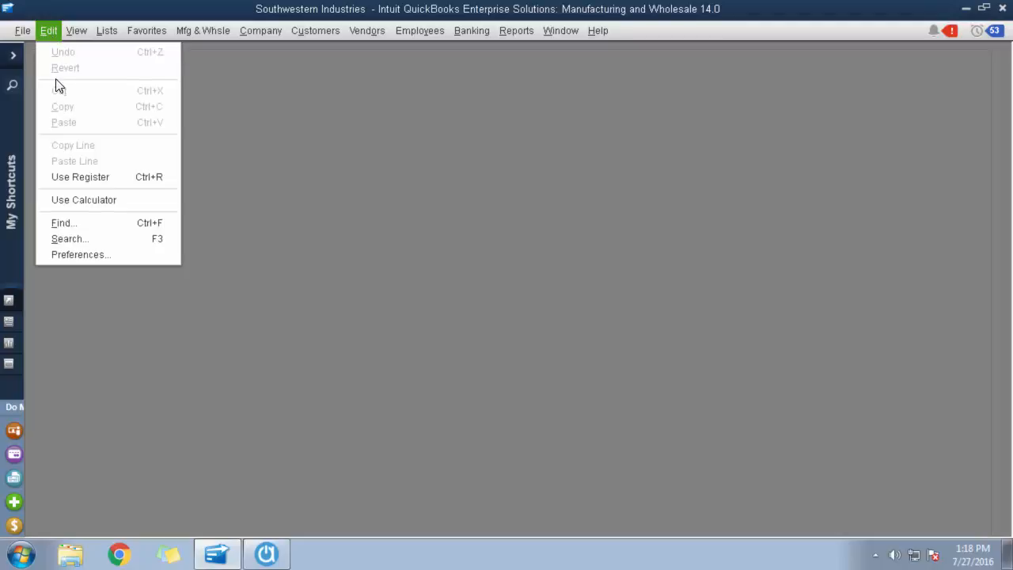
left_click(80, 254)
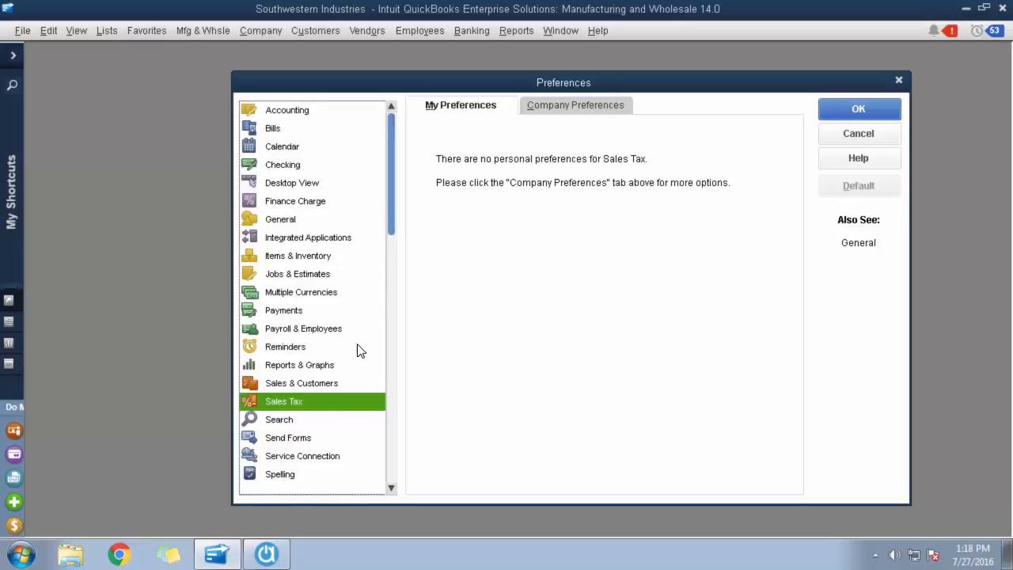
left_click(596, 105)
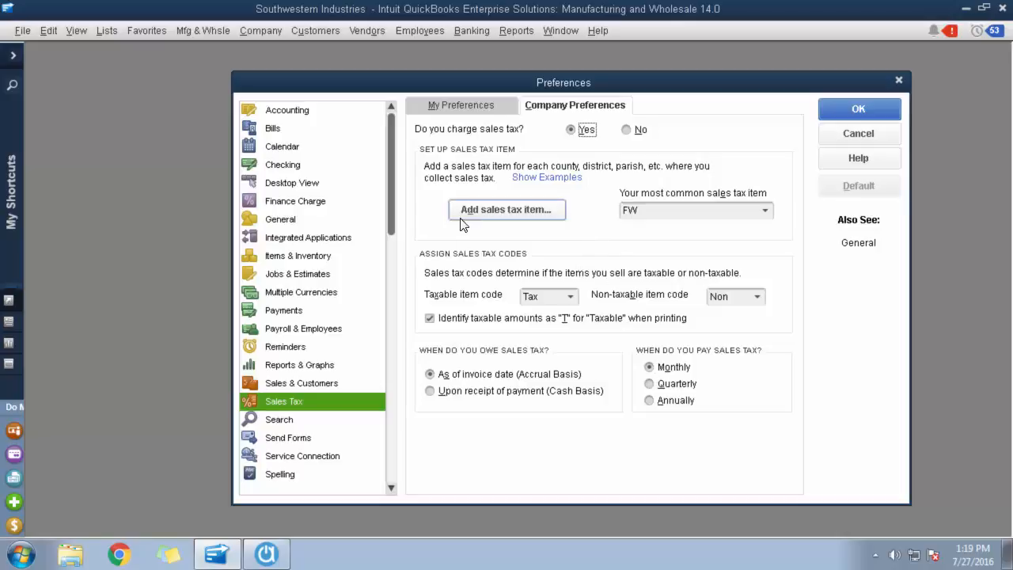
left_click(571, 298)
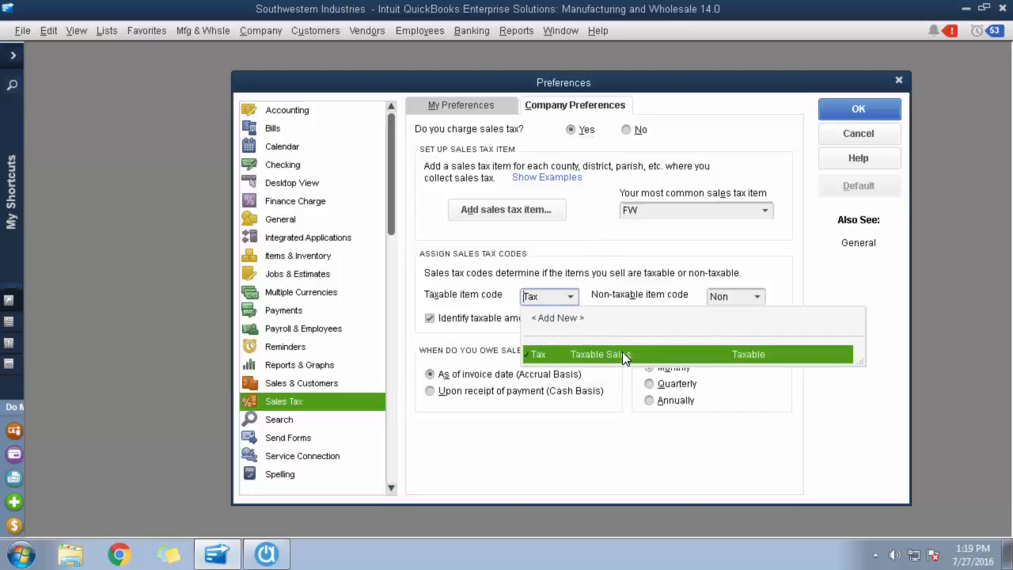
left_click(757, 297)
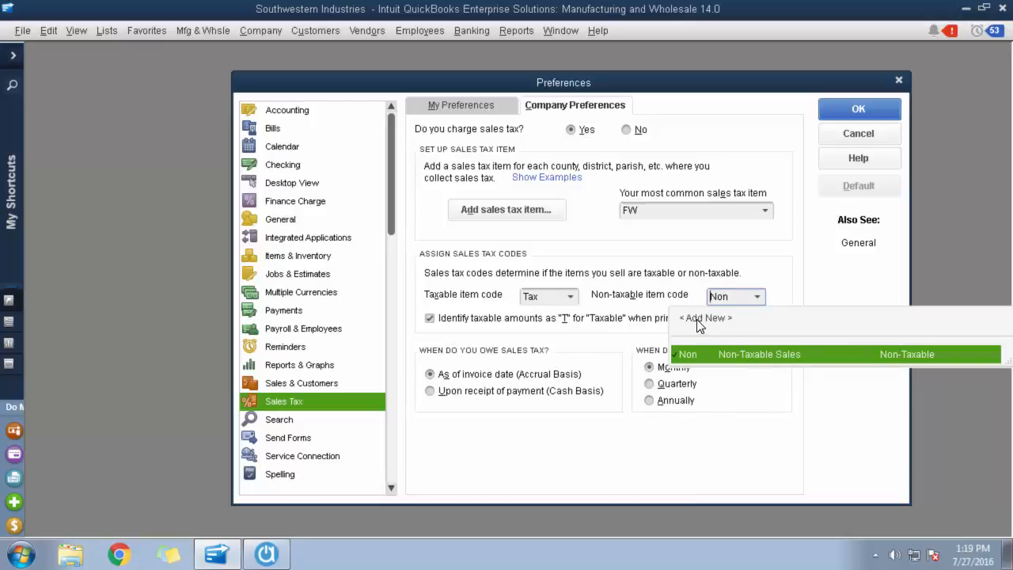
left_click(729, 249)
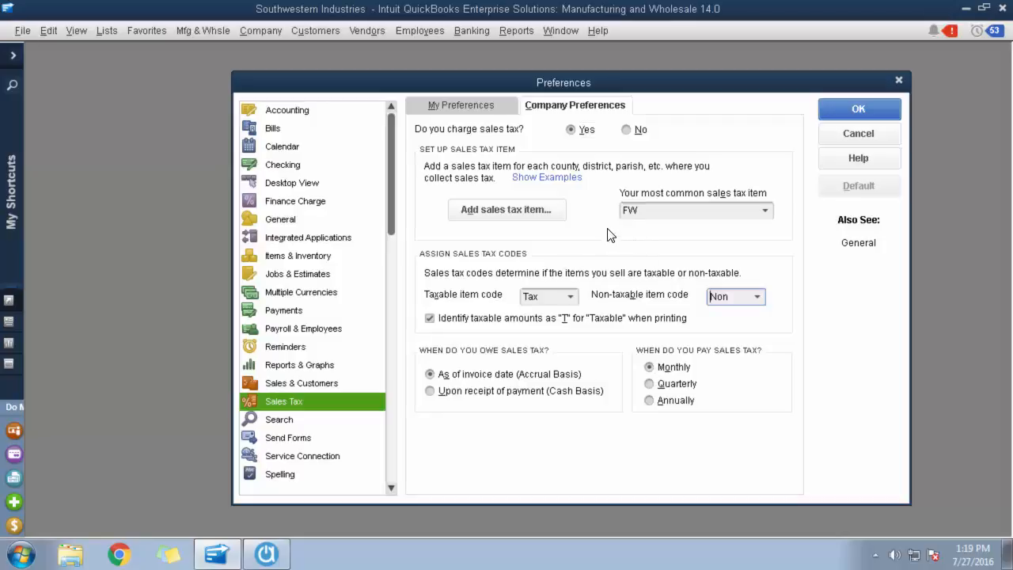
Review the most common sales tax item choices and the new sales tax item form, leaving the preferences without saving.
left_click(765, 211)
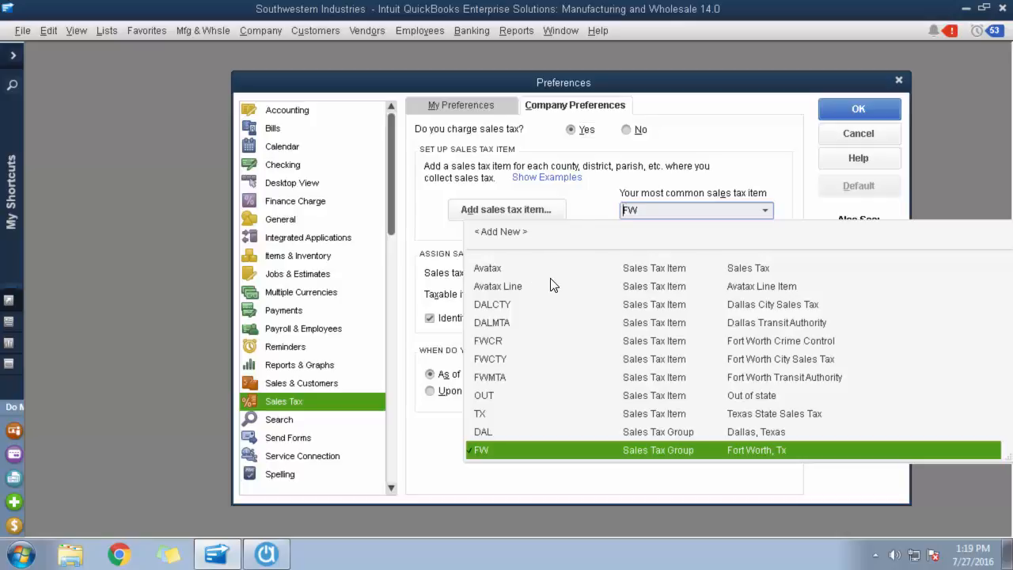
left_click(585, 210)
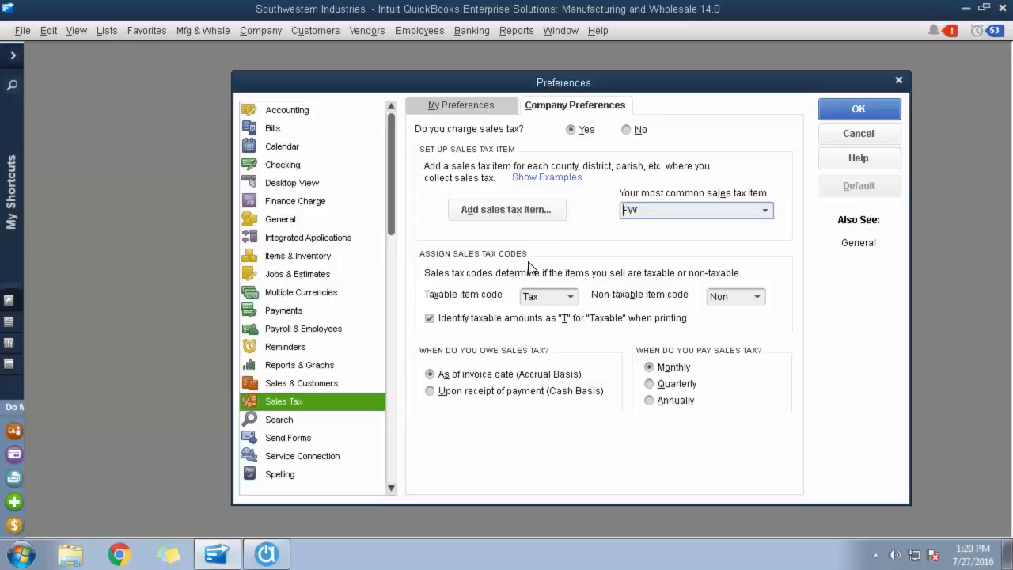
left_click(549, 218)
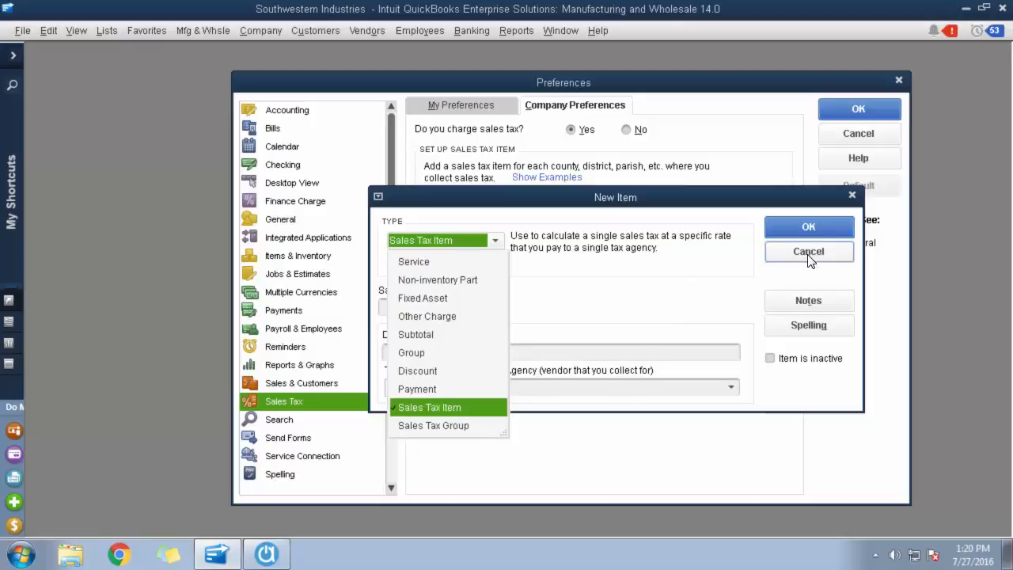
left_click(688, 305)
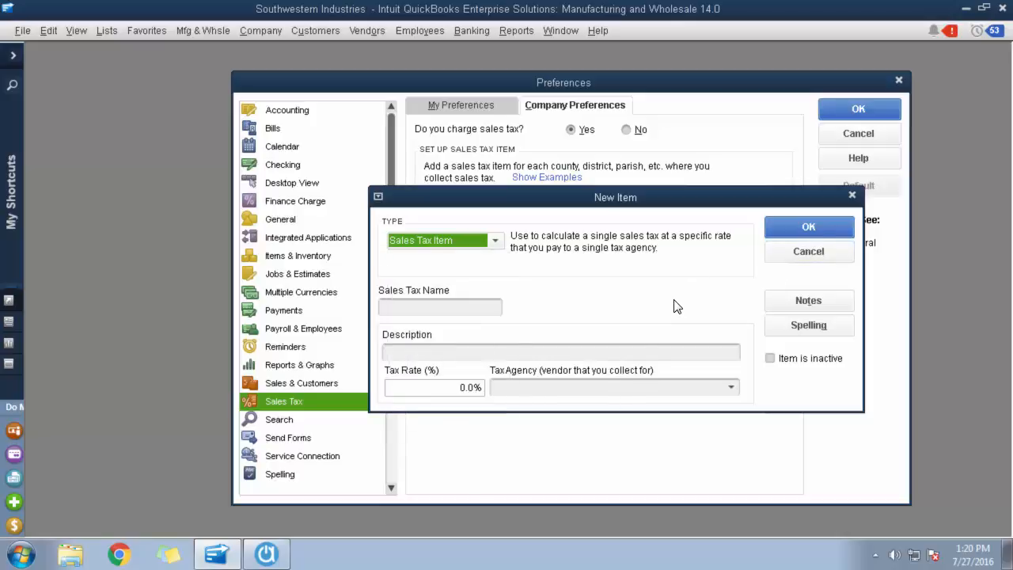
left_click(788, 254)
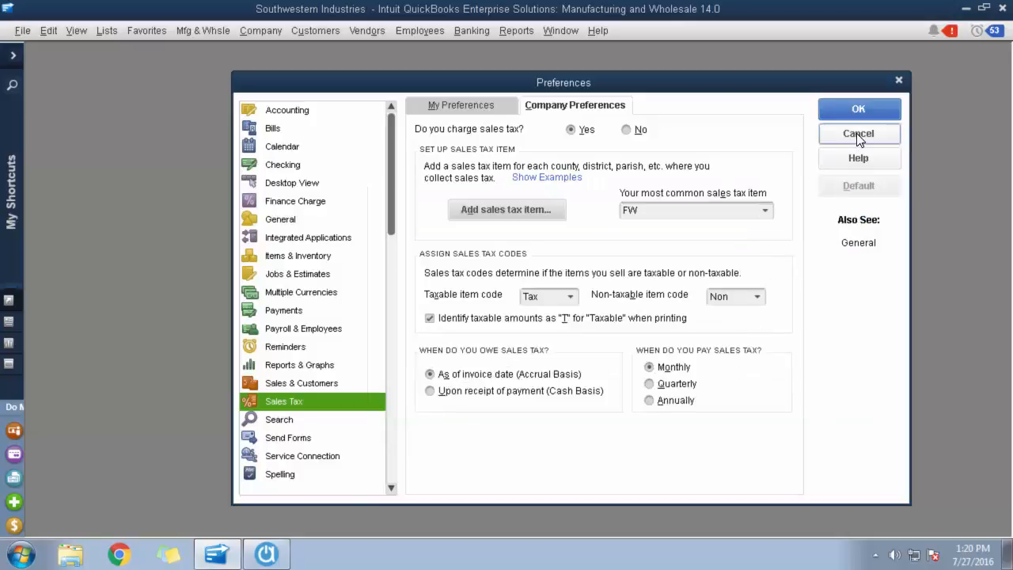
left_click(858, 135)
Open the Item List at the sales tax items and widen the Type column to show the full item types.
left_click(106, 30)
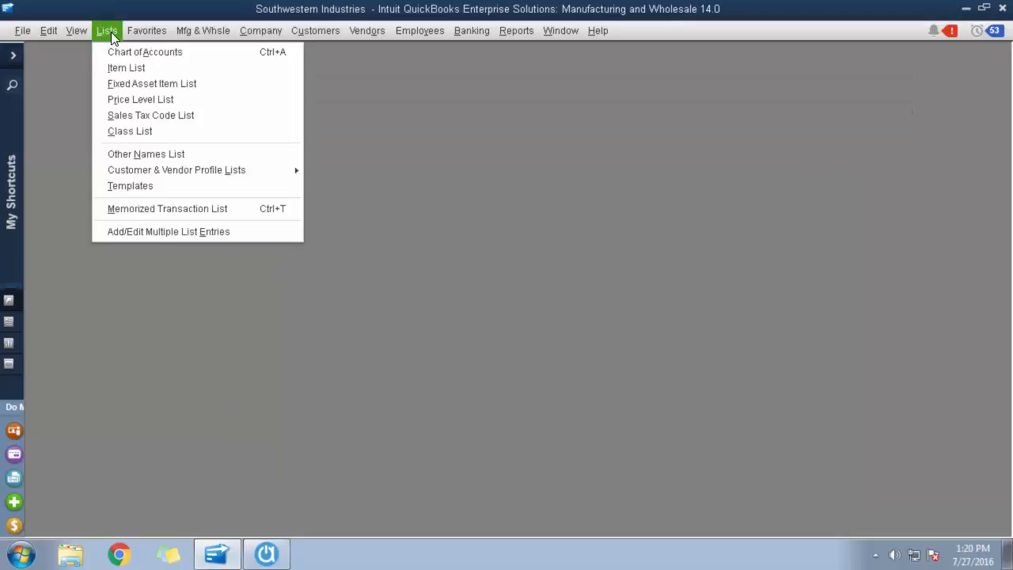
left_click(123, 70)
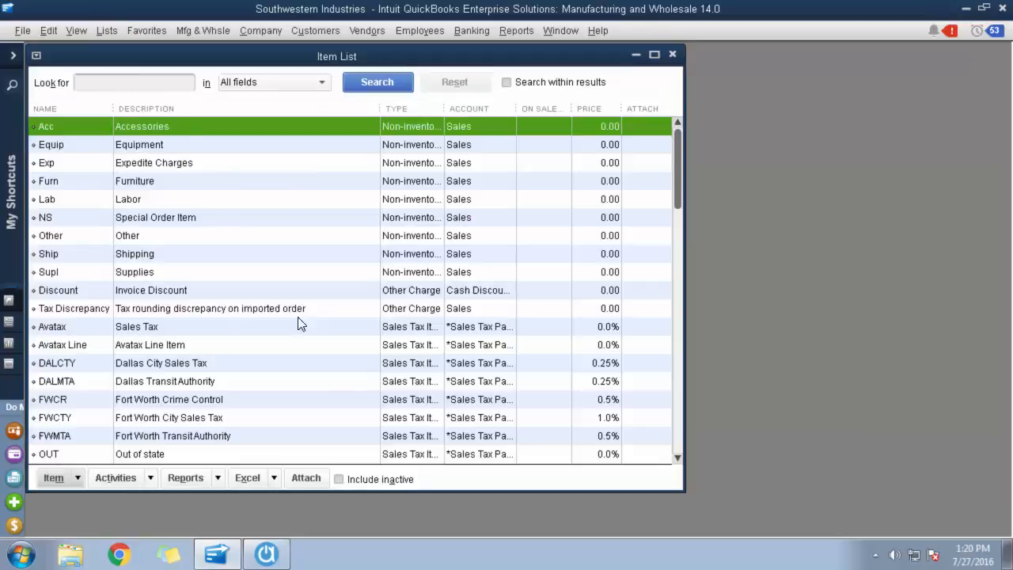
left_click(266, 332)
scroll(284, 342, "down", 1)
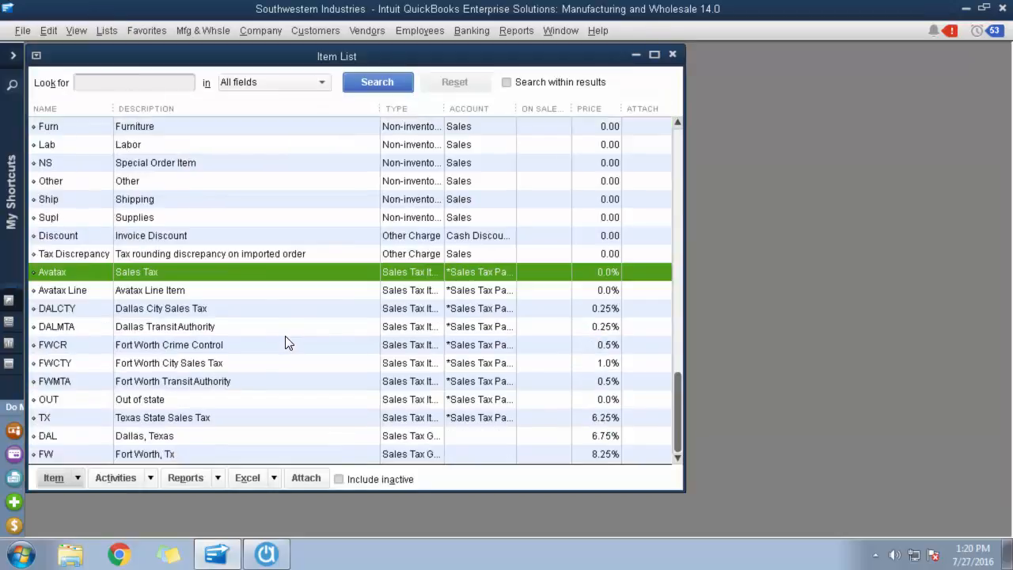
left_click_drag(446, 105, 491, 107)
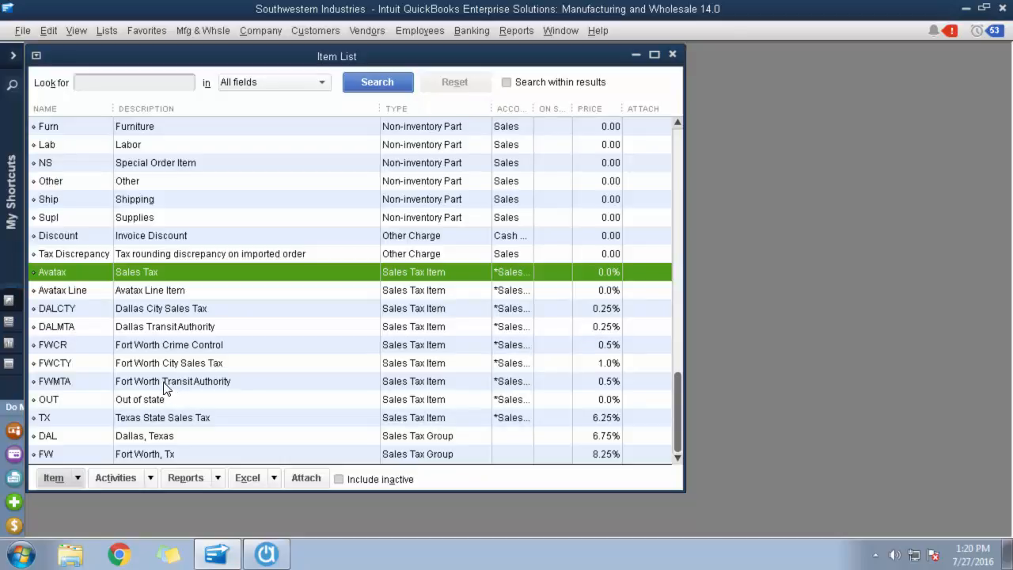
Review the rates and tax agencies of the FWCTY and FWCR sales tax items and of the FW sales tax group.
double_click(182, 362)
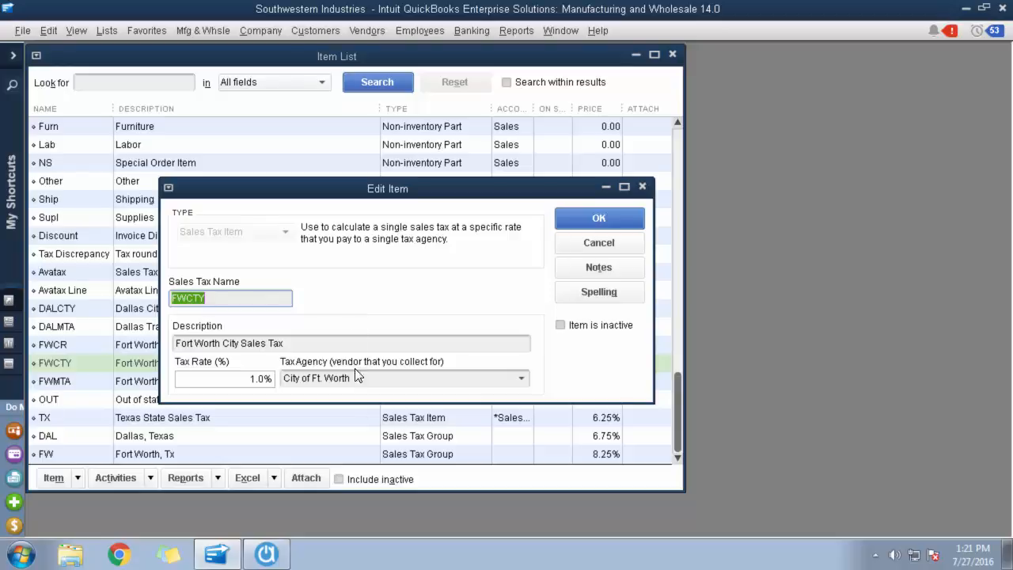
left_click(598, 245)
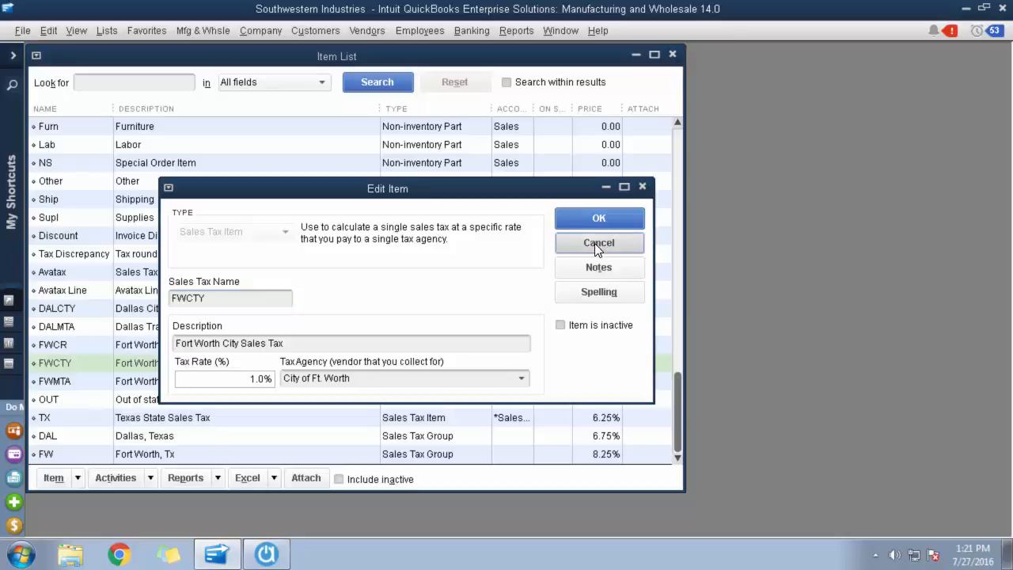
double_click(169, 348)
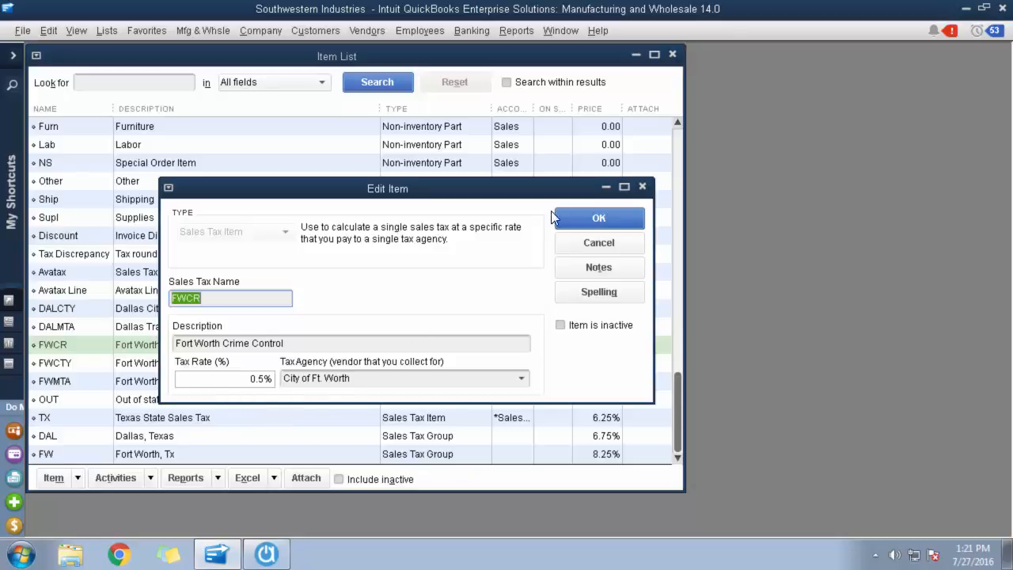
left_click(599, 243)
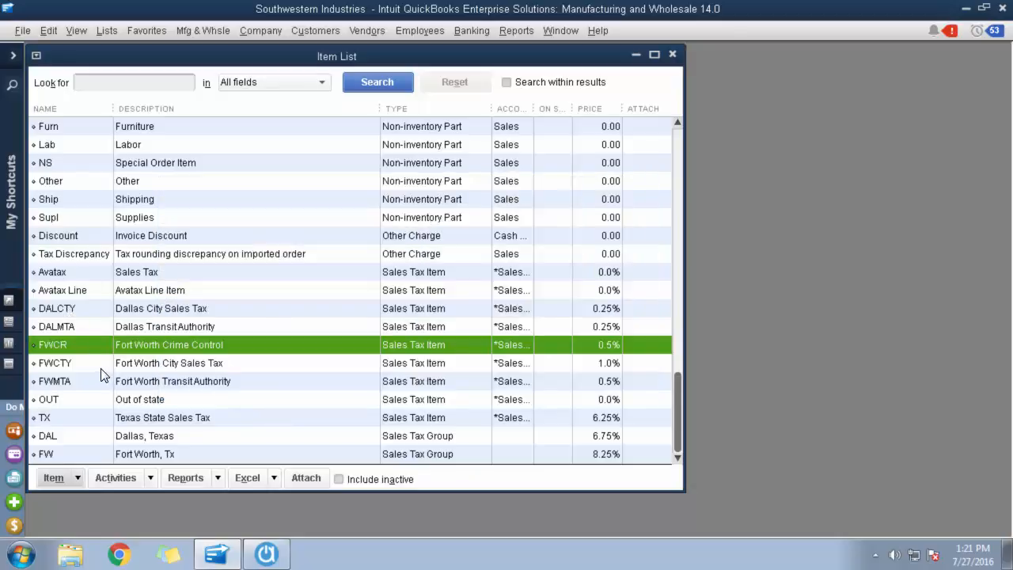
double_click(114, 455)
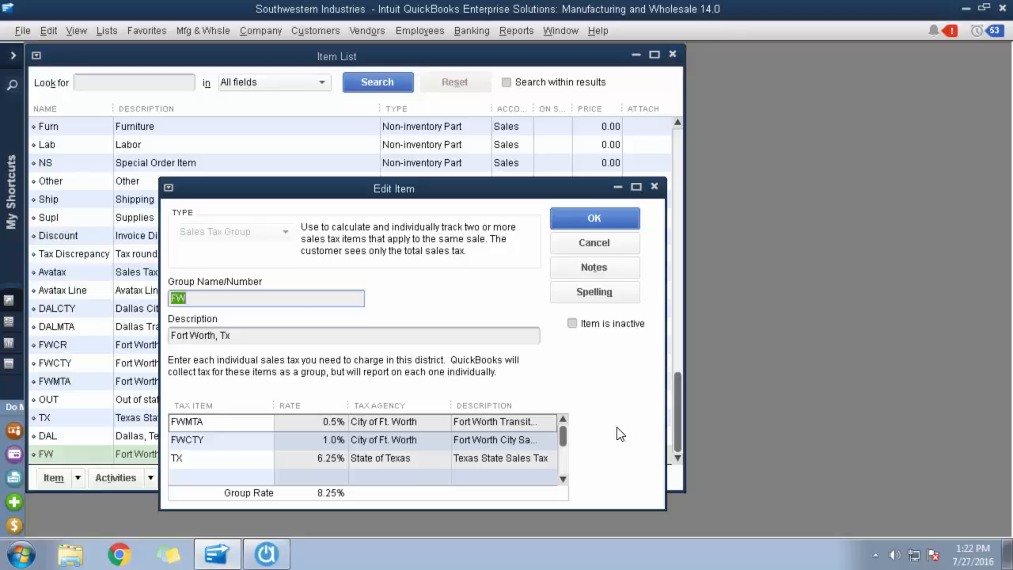
left_click(585, 229)
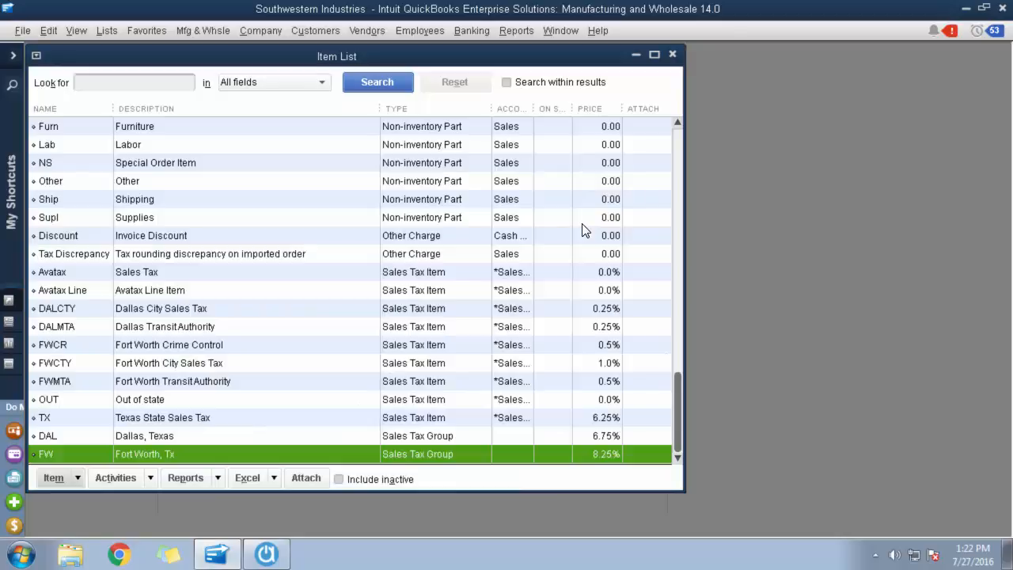
Check the tax rate and tax agency of the Avatax Line and Avatax sales tax items, and close the Item List.
double_click(223, 292)
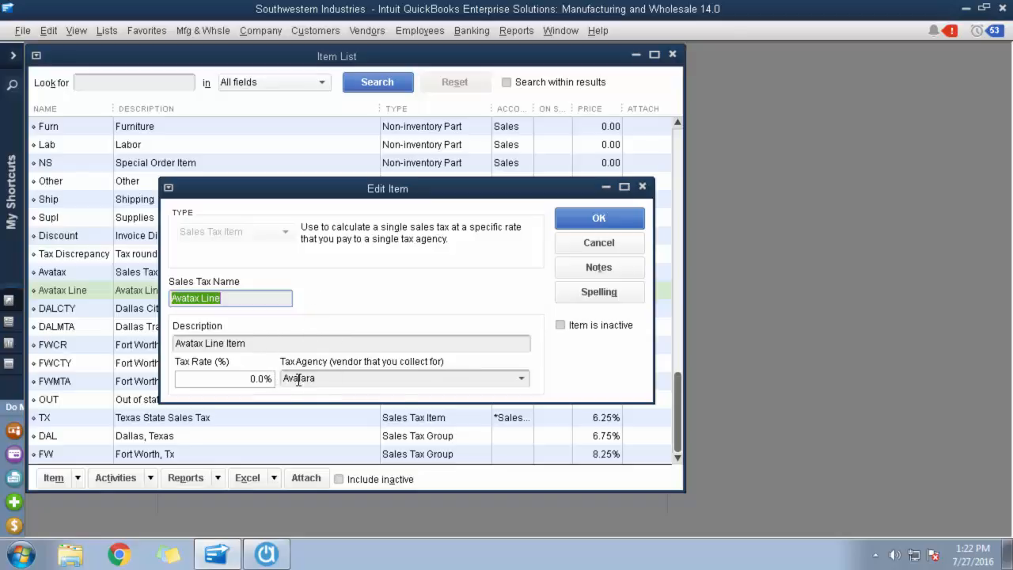
left_click(616, 245)
double_click(74, 270)
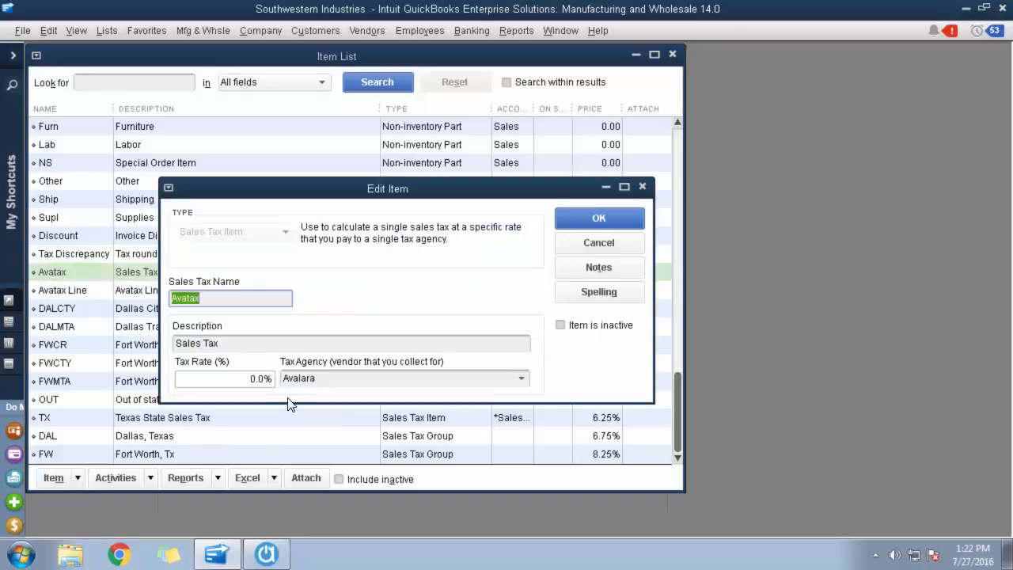
left_click(599, 243)
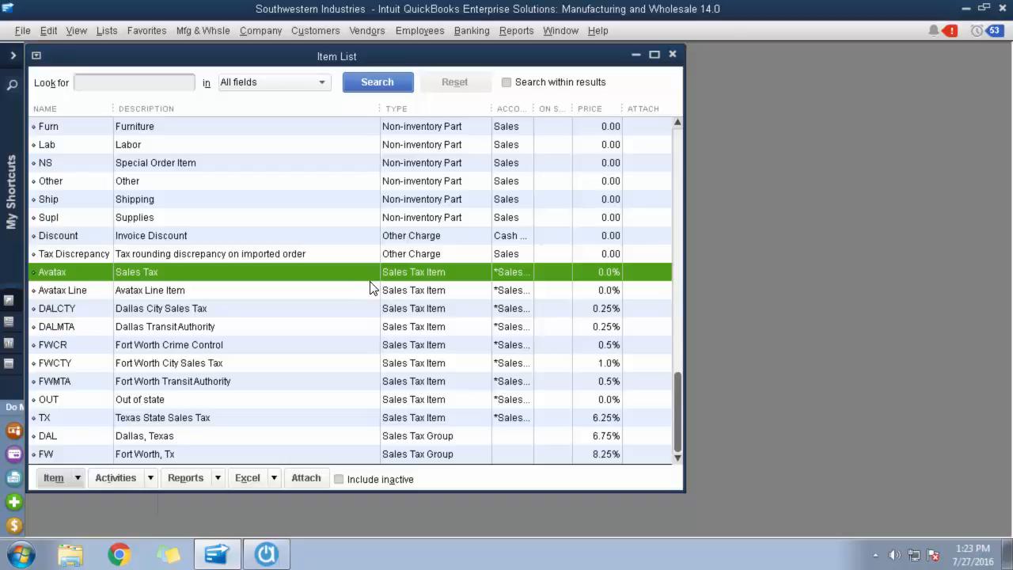
left_click(673, 55)
Examine the sales tax on the 11.79 invoice dated 06/15/2016 of Abercrombie and Smith in the Customer Center.
left_click(315, 30)
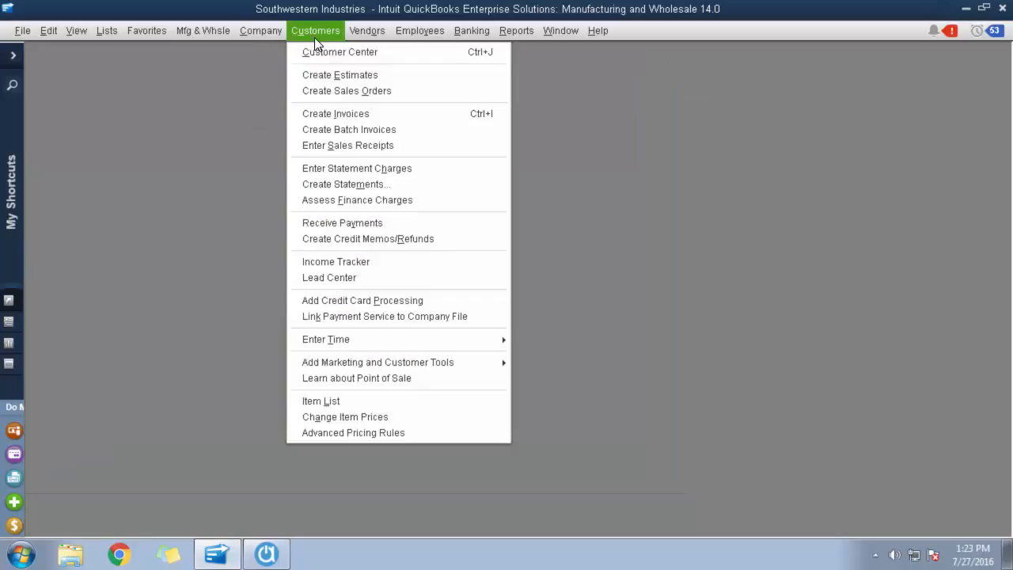
left_click(313, 50)
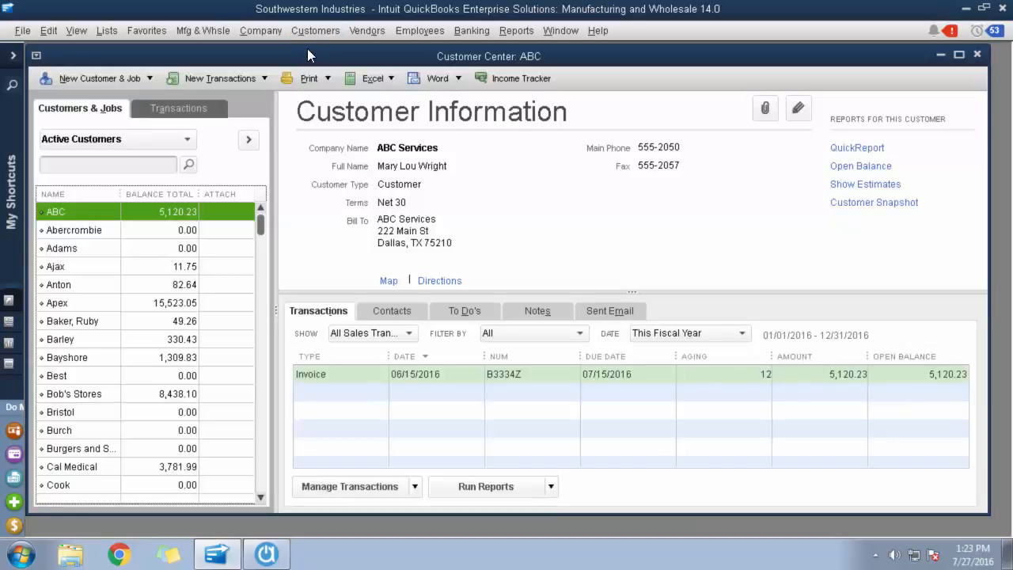
left_click(104, 230)
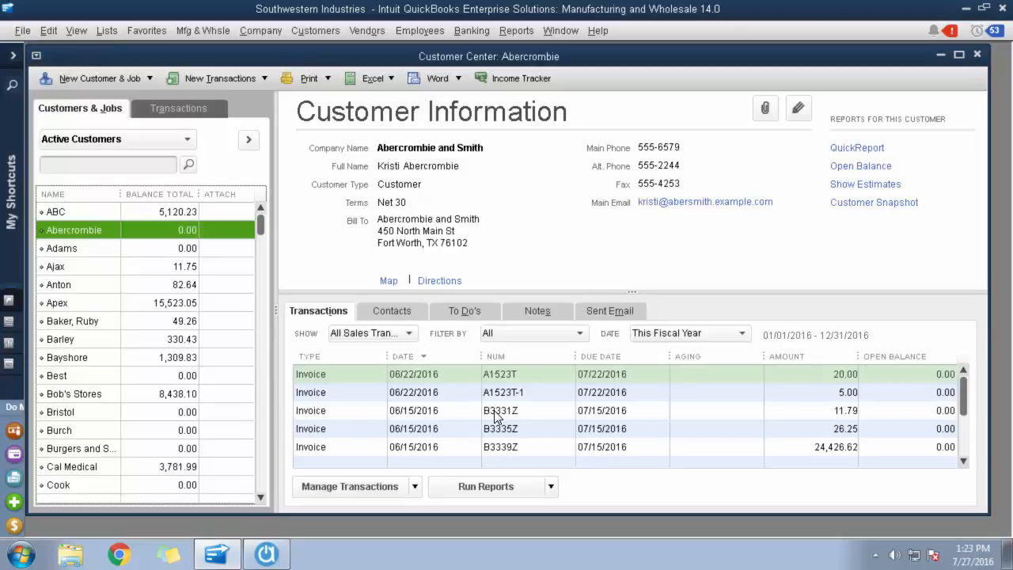
double_click(496, 415)
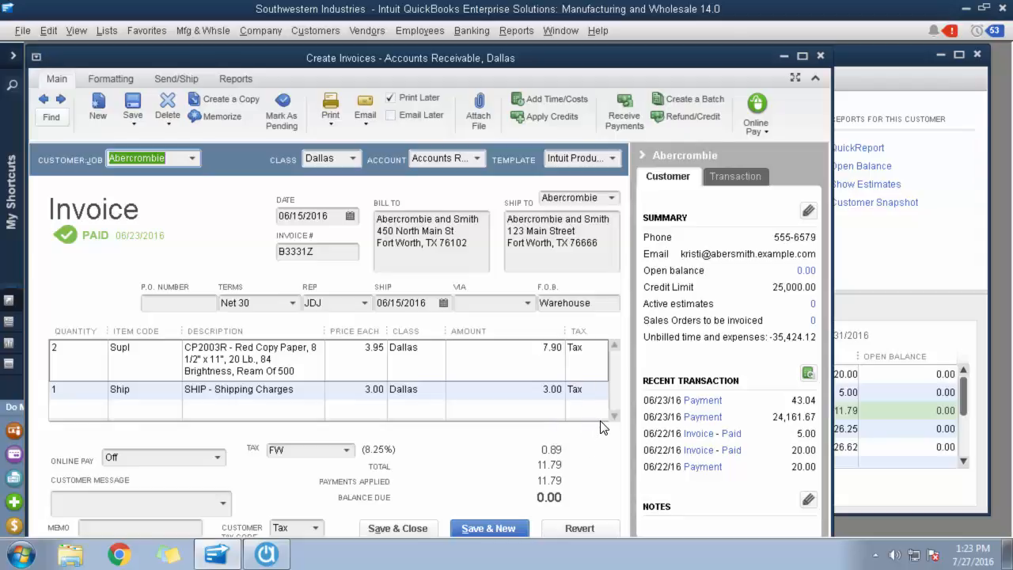
left_click(821, 57)
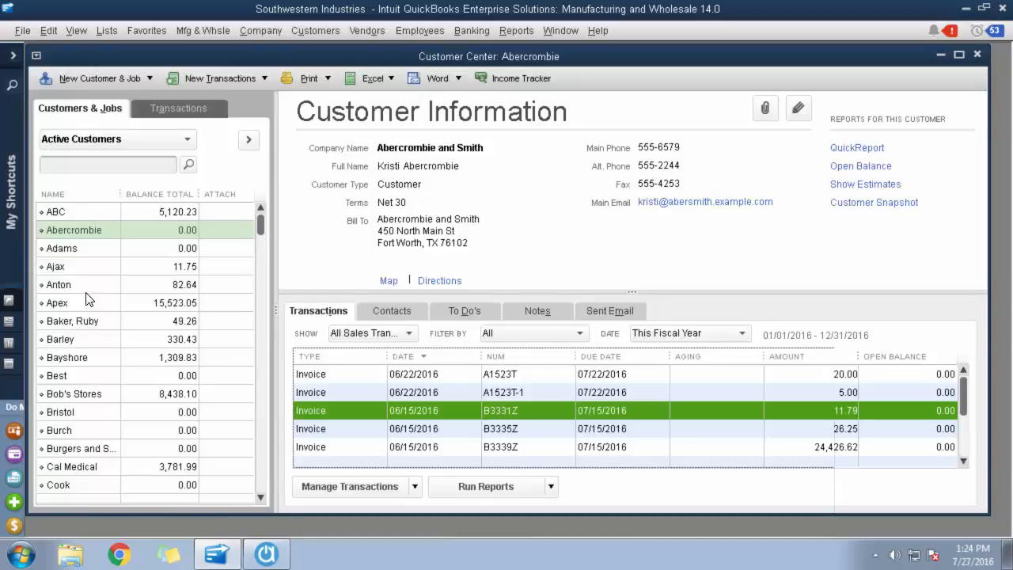
Examine the tax item and the Avatax line on the 8.01 invoice dated 07/27/2016 of Ajax Productions.
left_click(90, 267)
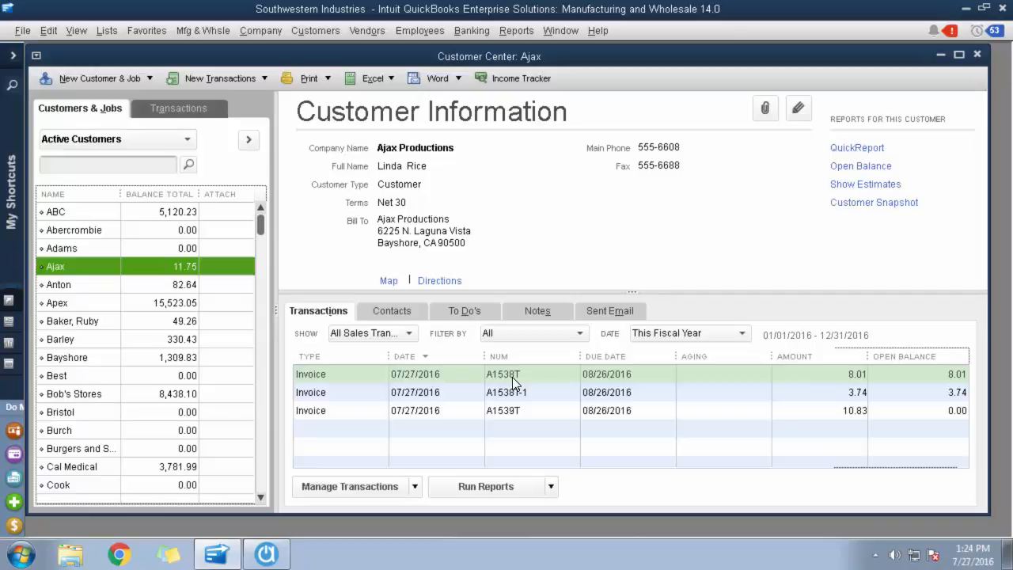
double_click(512, 376)
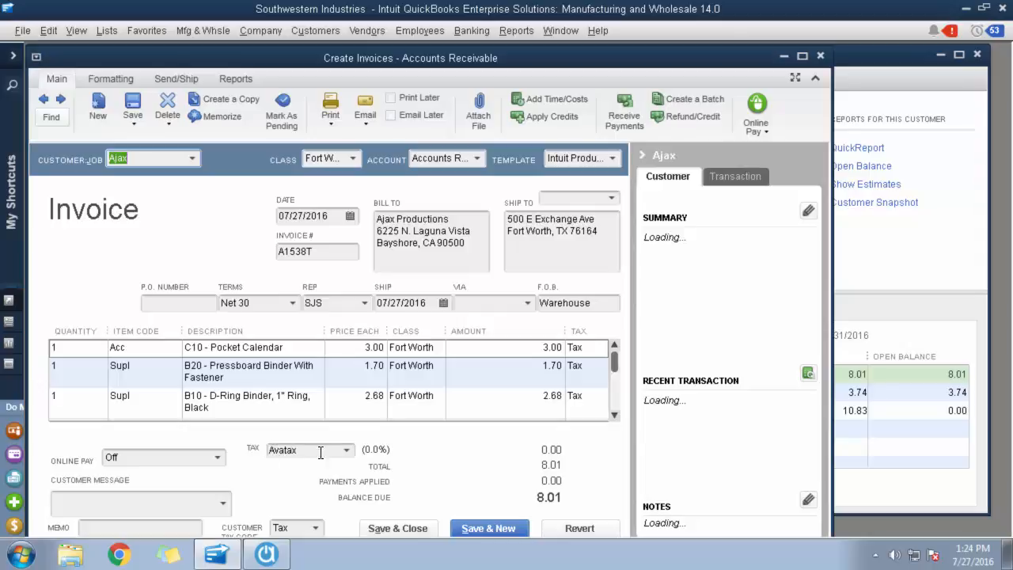
left_click(614, 417)
left_click(614, 416)
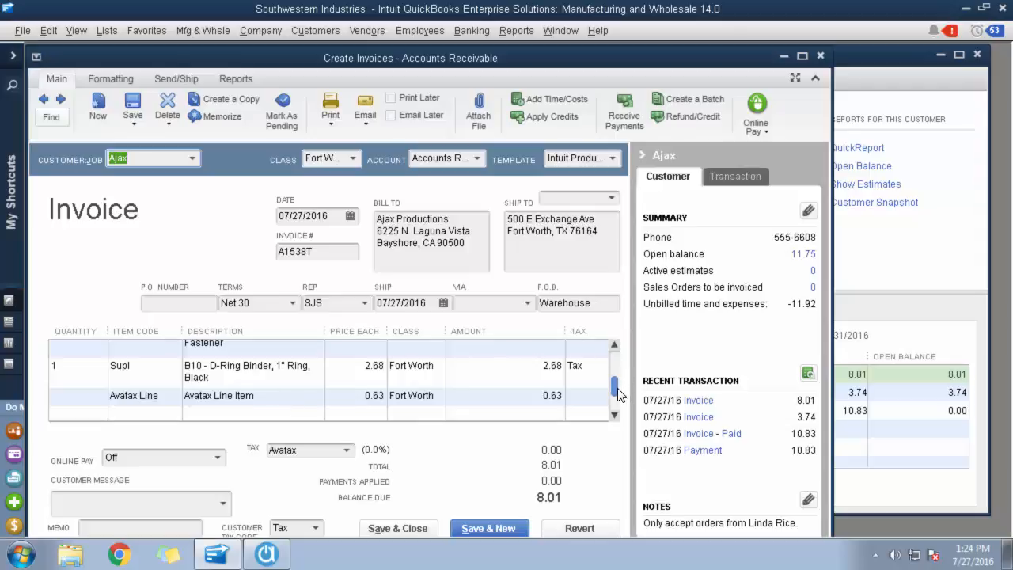
left_click_drag(620, 390, 619, 366)
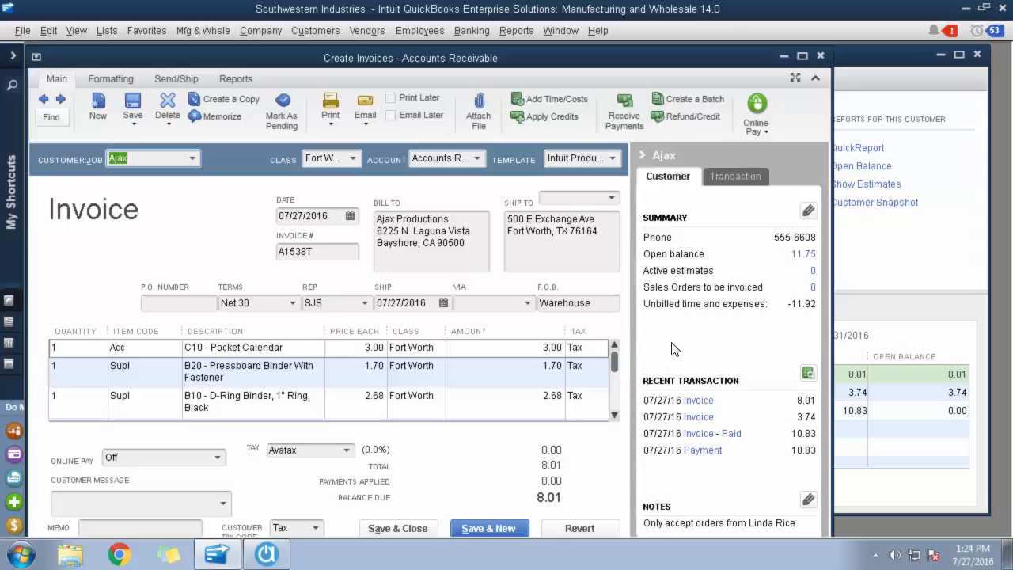
left_click(821, 57)
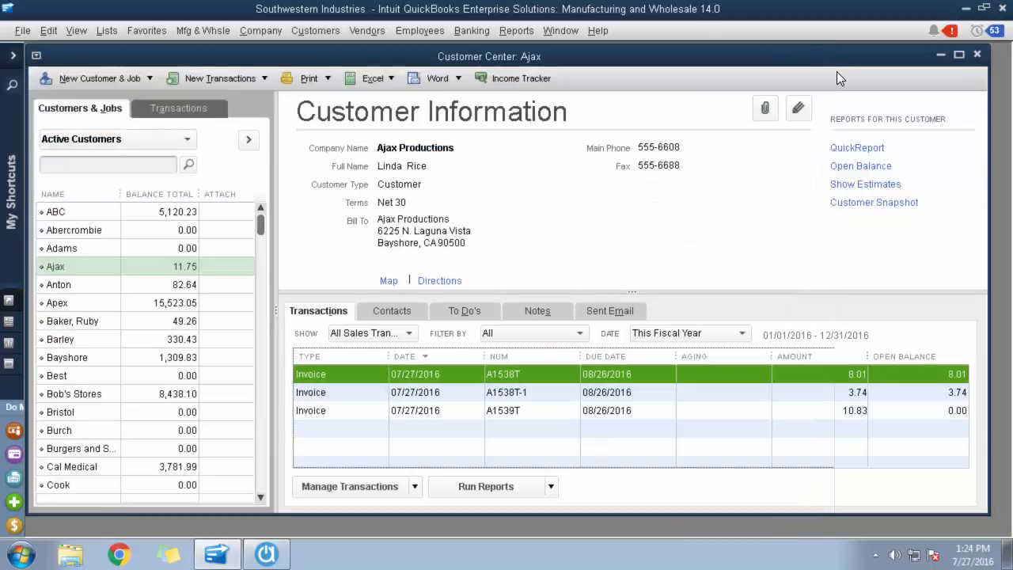
Close the Customer Center and switch to Acctivate.
left_click(979, 56)
left_click(965, 9)
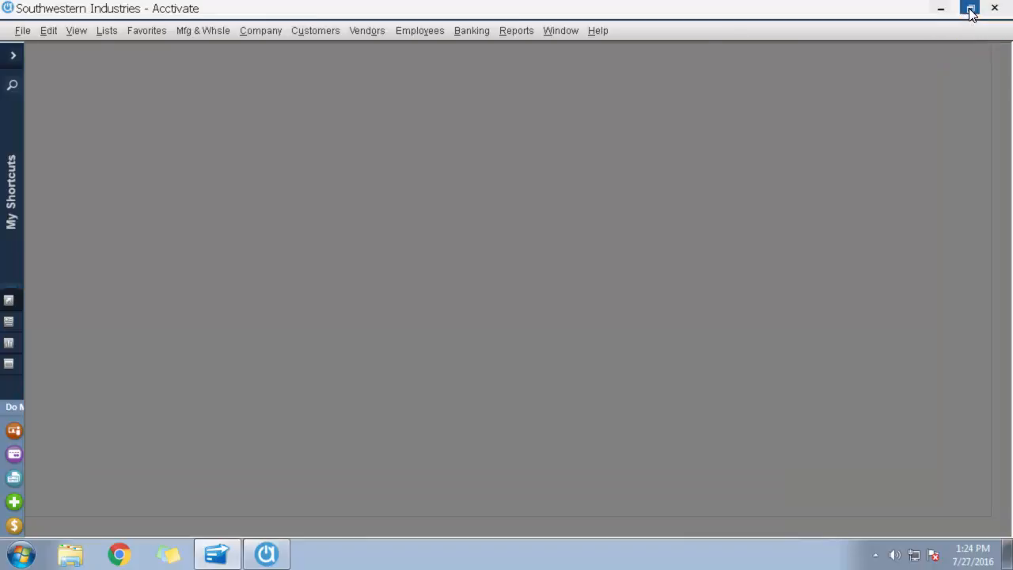
Open the Customer Options in Configuration Management for editing.
left_click(18, 33)
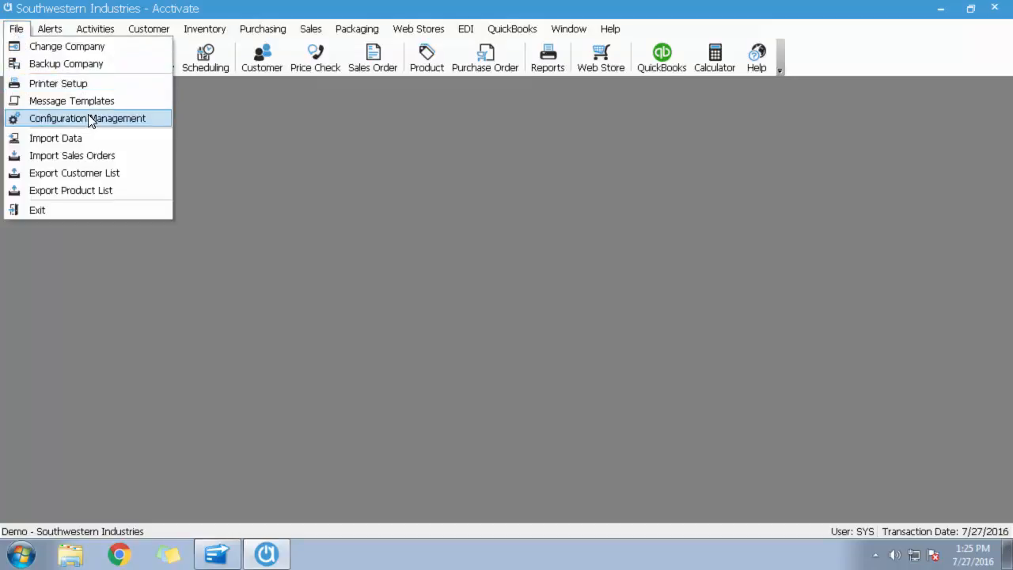
left_click(89, 119)
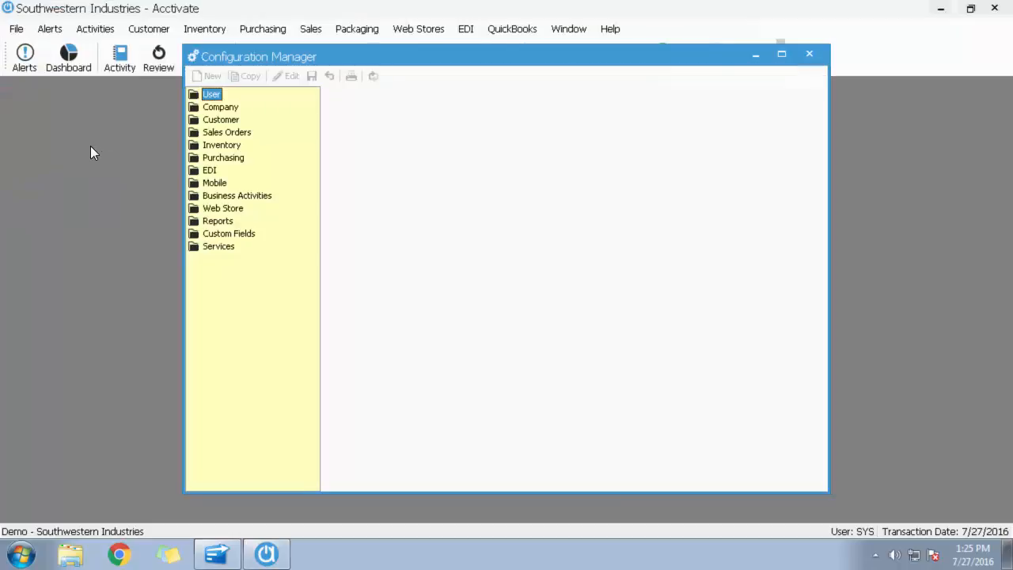
left_click(234, 121)
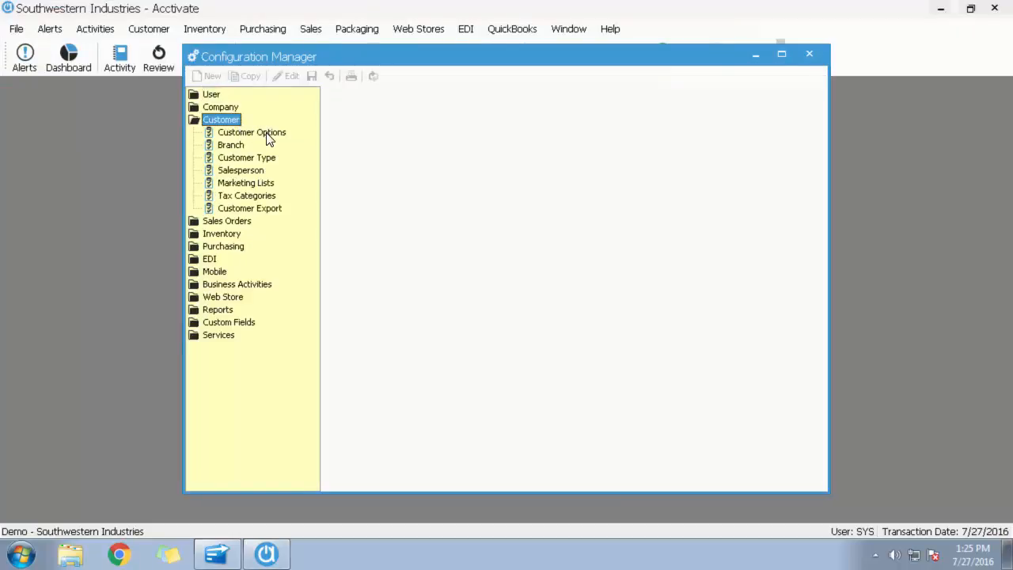
left_click(268, 135)
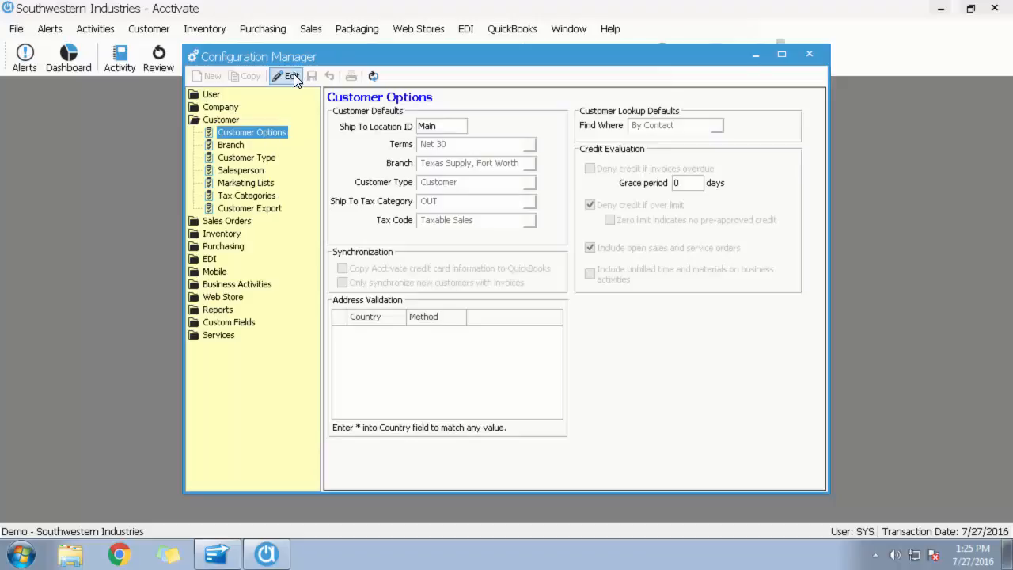
left_click(290, 76)
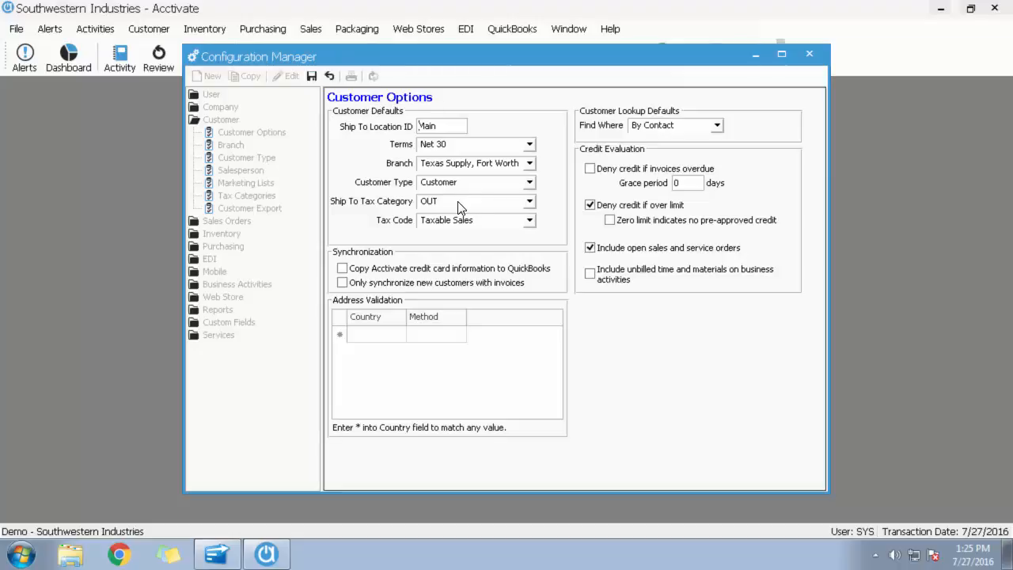
Examine the available Ship To Tax Category choices in the customer defaults, keeping OUT selected.
left_click(530, 202)
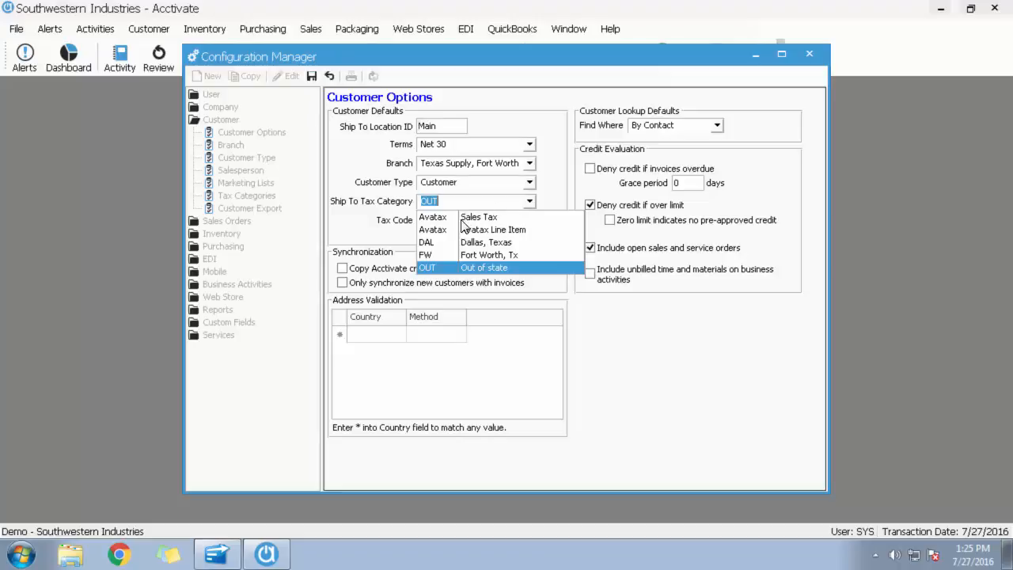
left_click(557, 197)
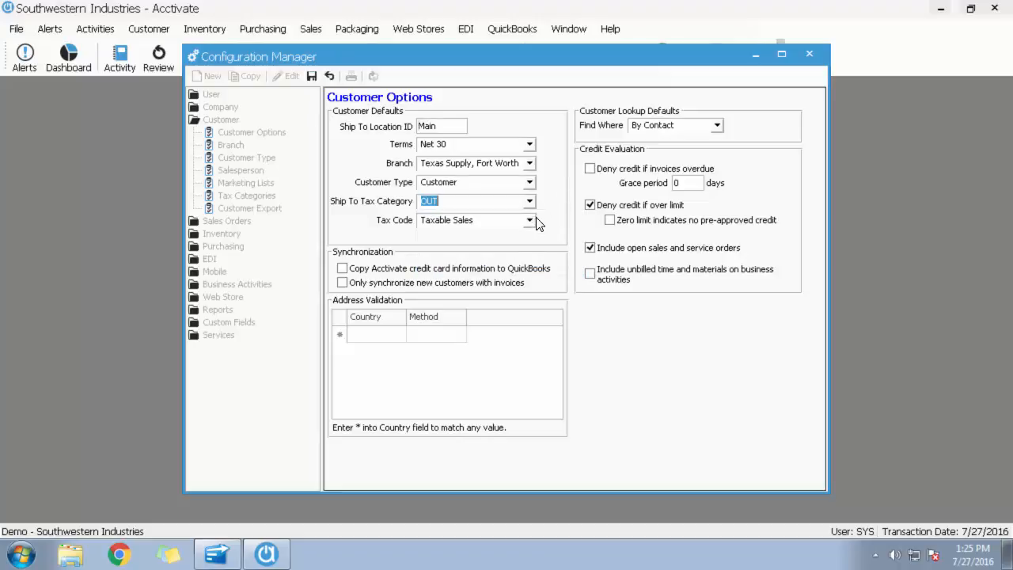
left_click(531, 202)
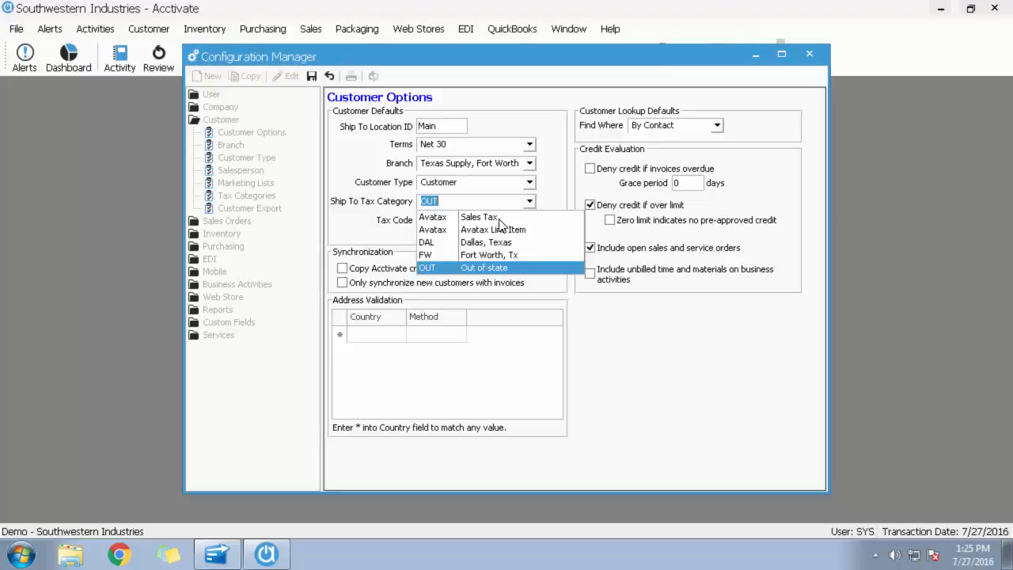
left_click(558, 197)
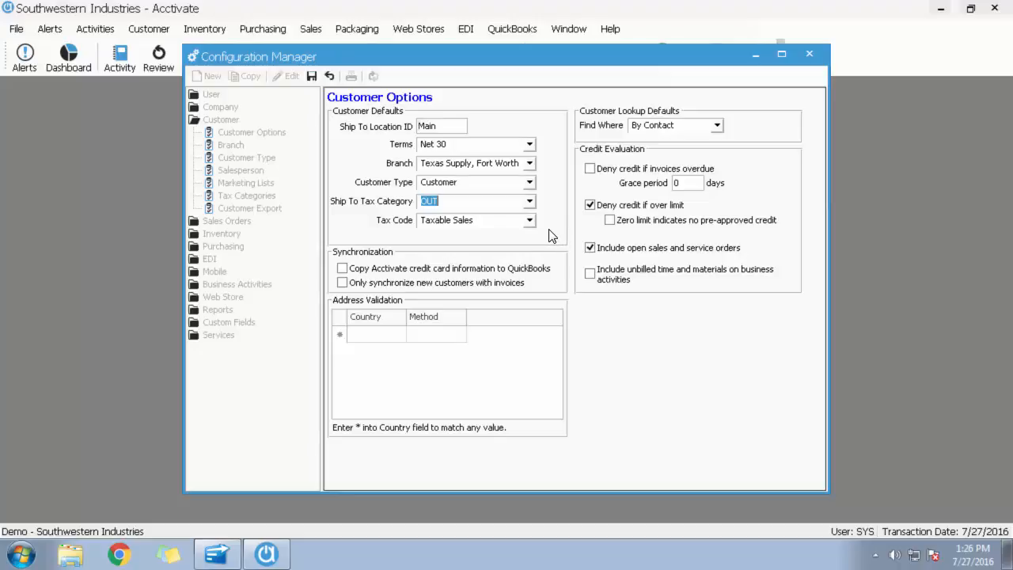
Try an address validation rule that matches any country (*) with the Avalara method.
left_click(388, 335)
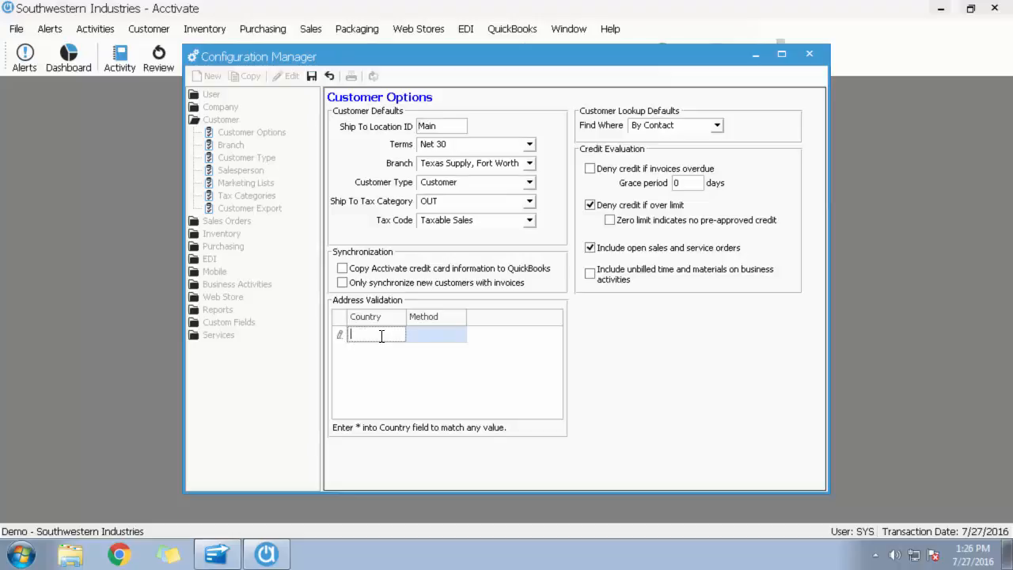
type("*")
key("Tab")
left_click(459, 334)
left_click(444, 362)
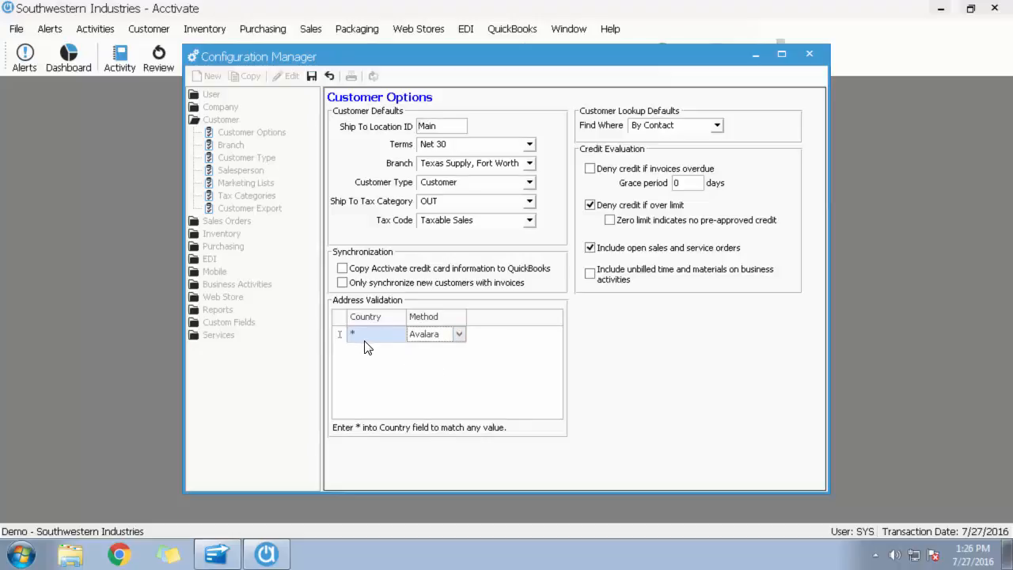
left_click(430, 340)
left_click(431, 340)
key("Tab")
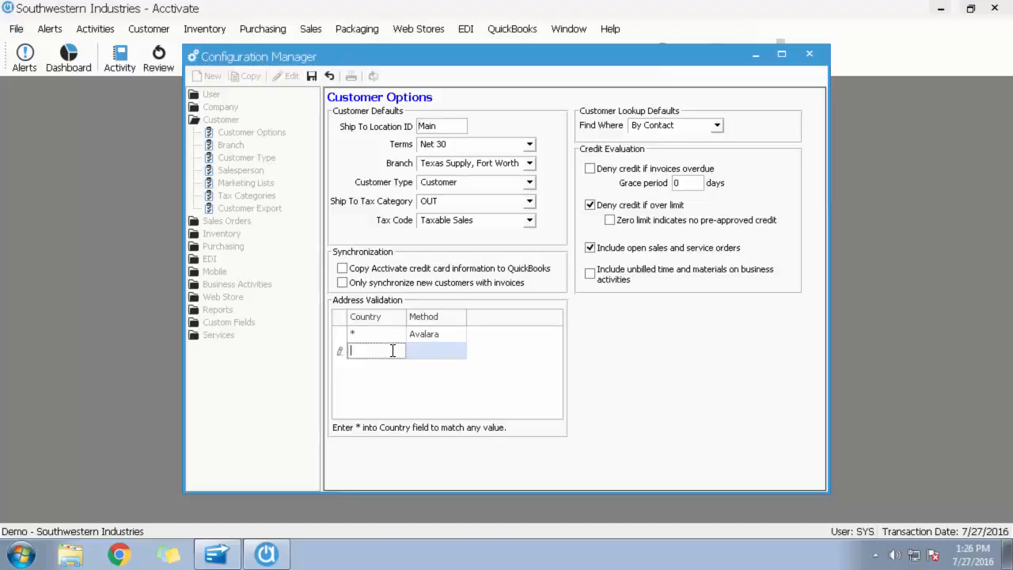
Try a second address validation row for Mexico without a method, and discard the Customer Options changes.
type("Mexico")
key("Tab")
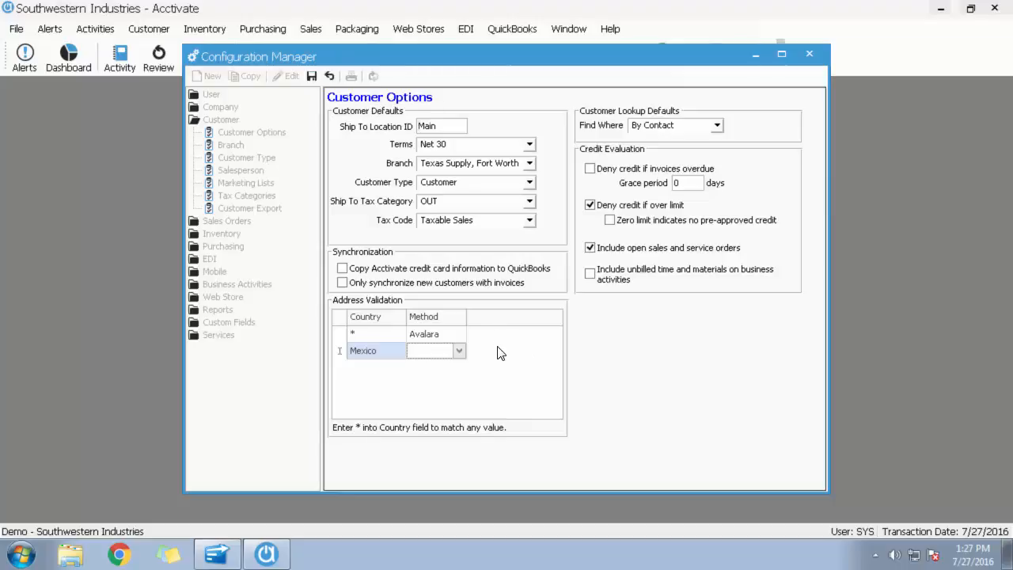
left_click(332, 74)
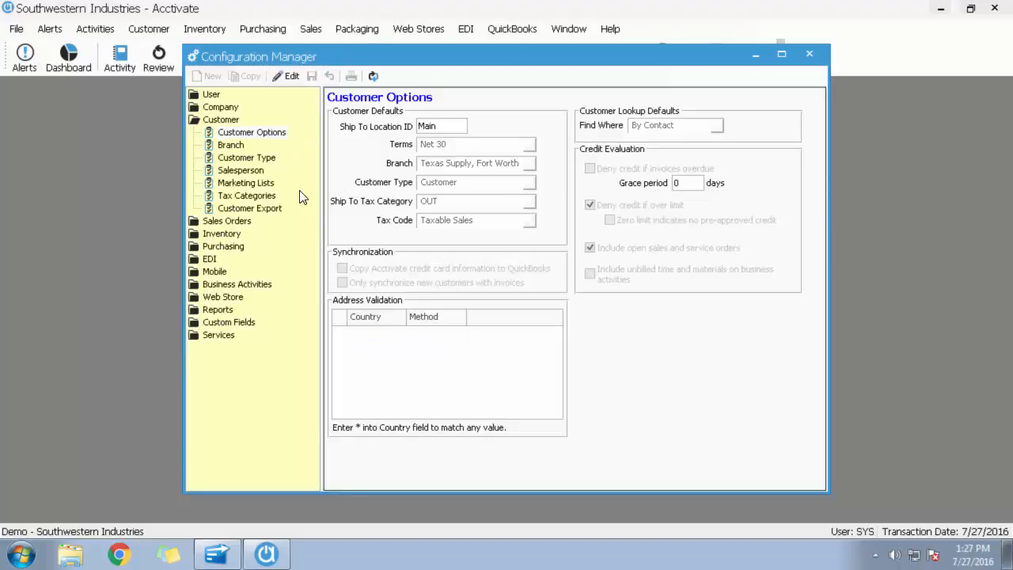
Check the tax exemption codes of the customer types against the CustomerUsageType values on Avalara's Exempt Transactions page in the browser.
mouse_move(379, 321)
left_click(245, 162)
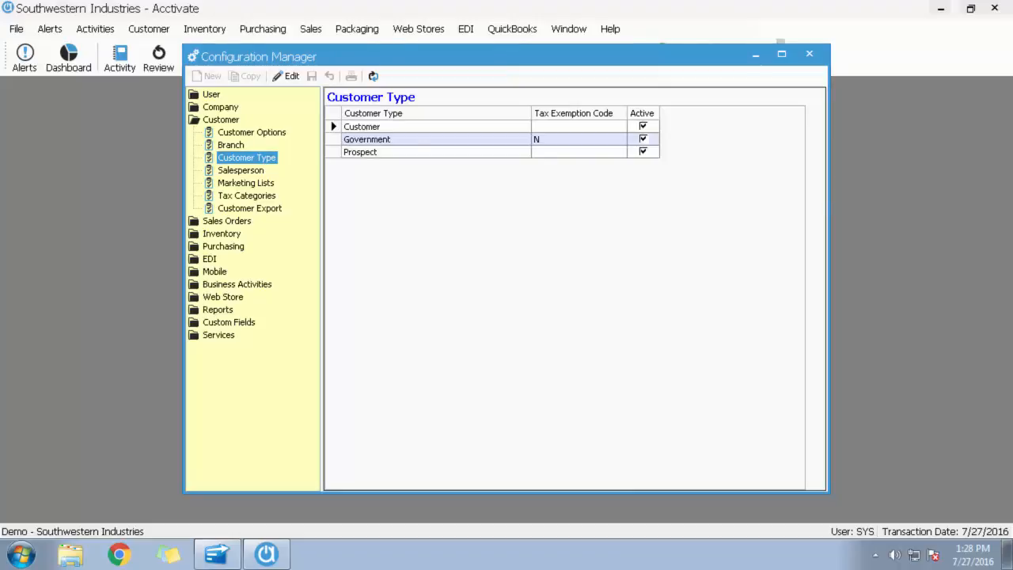
key("alt+Tab")
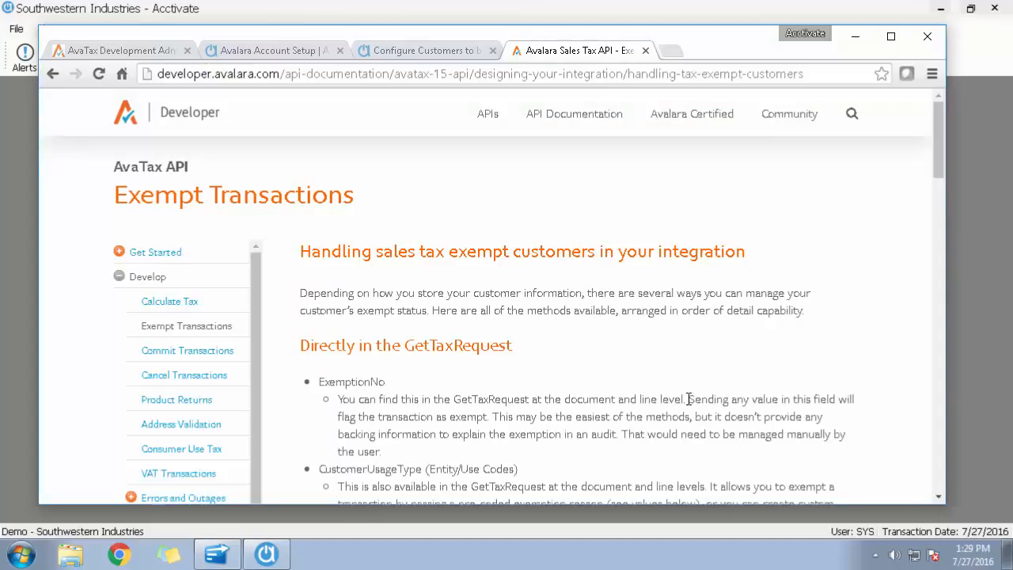
scroll(751, 301, "down", 1)
scroll(752, 303, "up", 1)
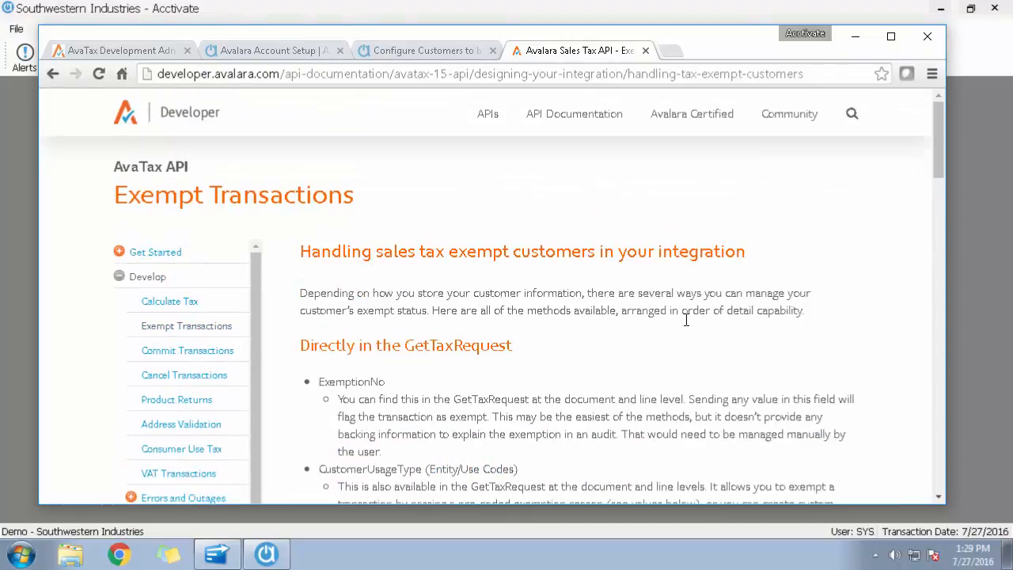
scroll(768, 332, "down", 10)
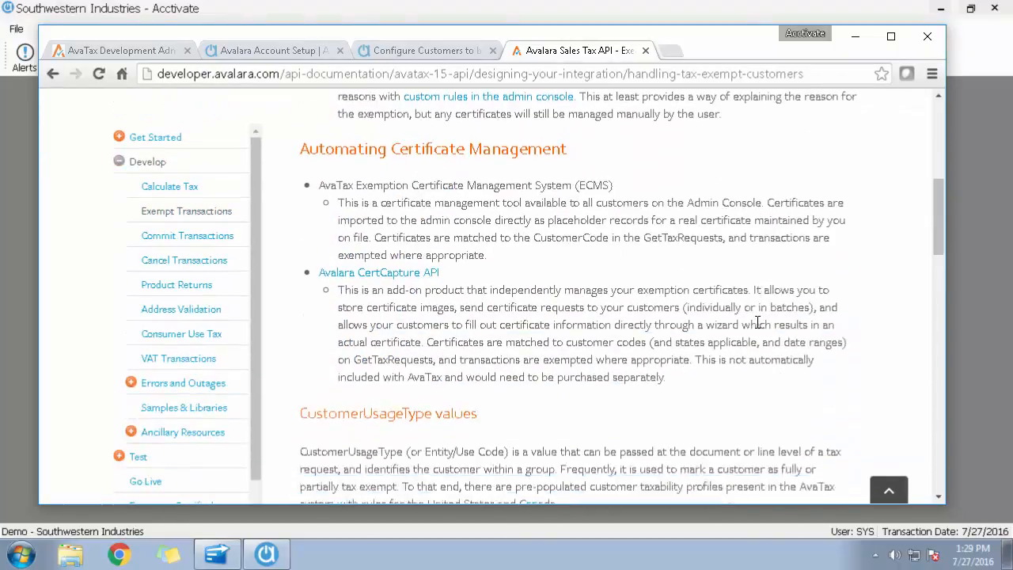
scroll(750, 326, "down", 2)
scroll(749, 325, "up", 1)
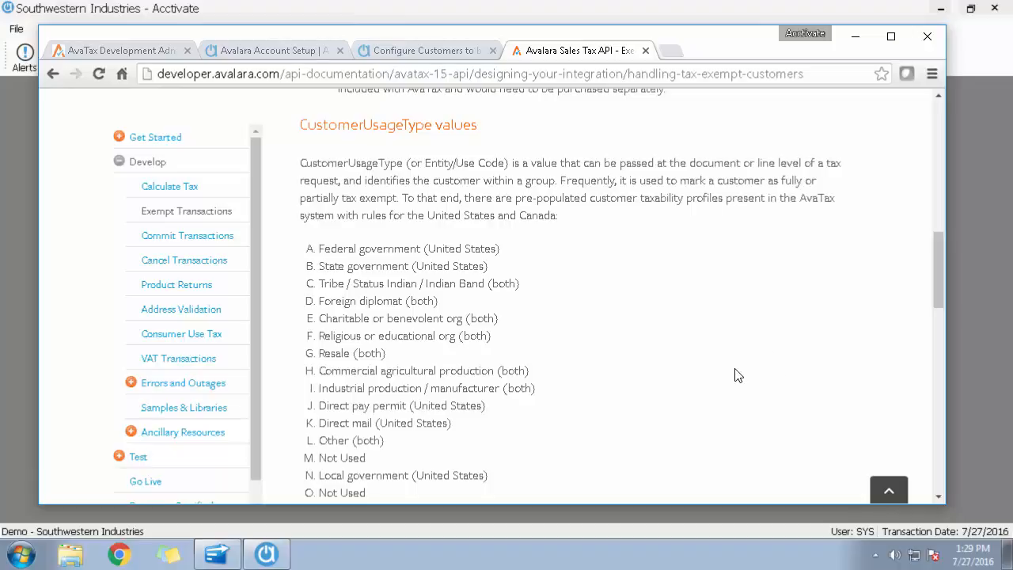
scroll(735, 376, "down", 1)
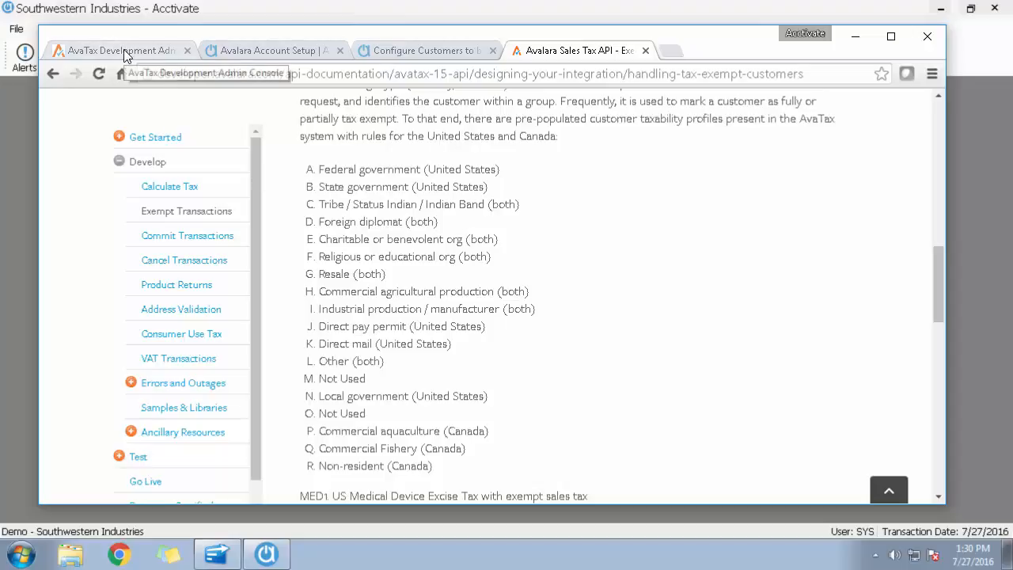
left_click(856, 38)
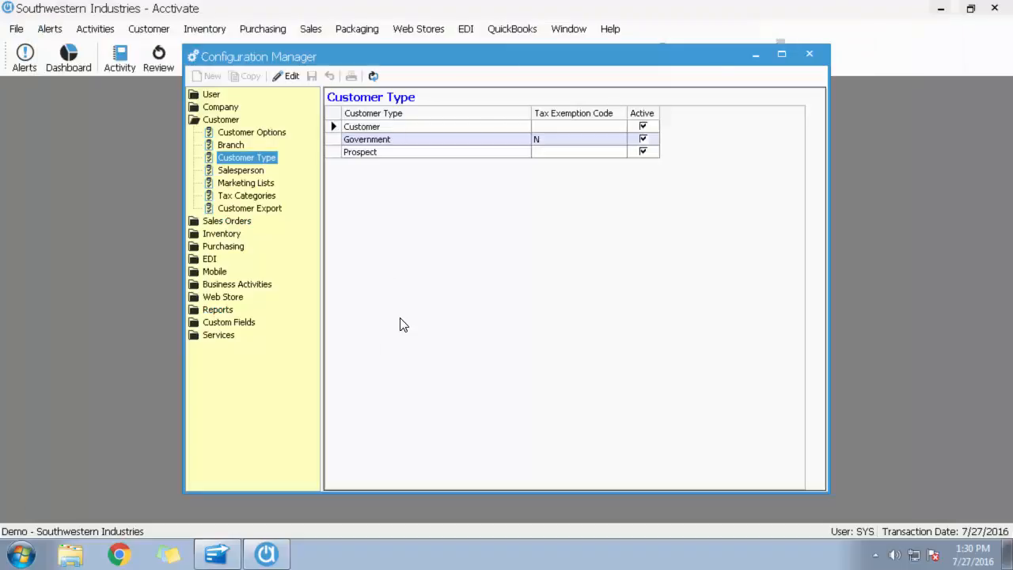
Examine the Sales Tax Categories, including the Fort Worth entries, Avatax Line and Avatax, with their Active and Shipping Exempt settings.
left_click(256, 198)
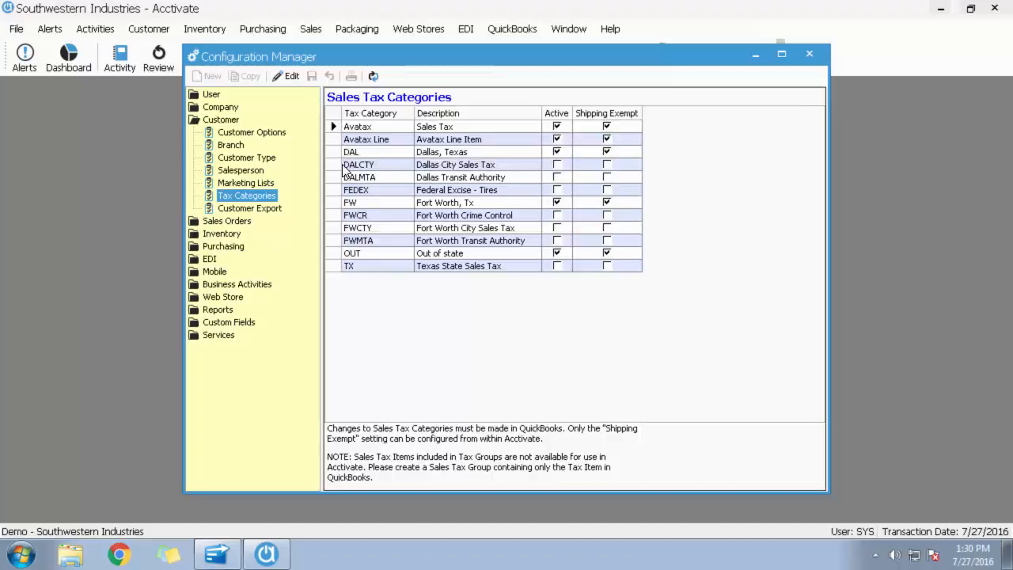
left_click(332, 215)
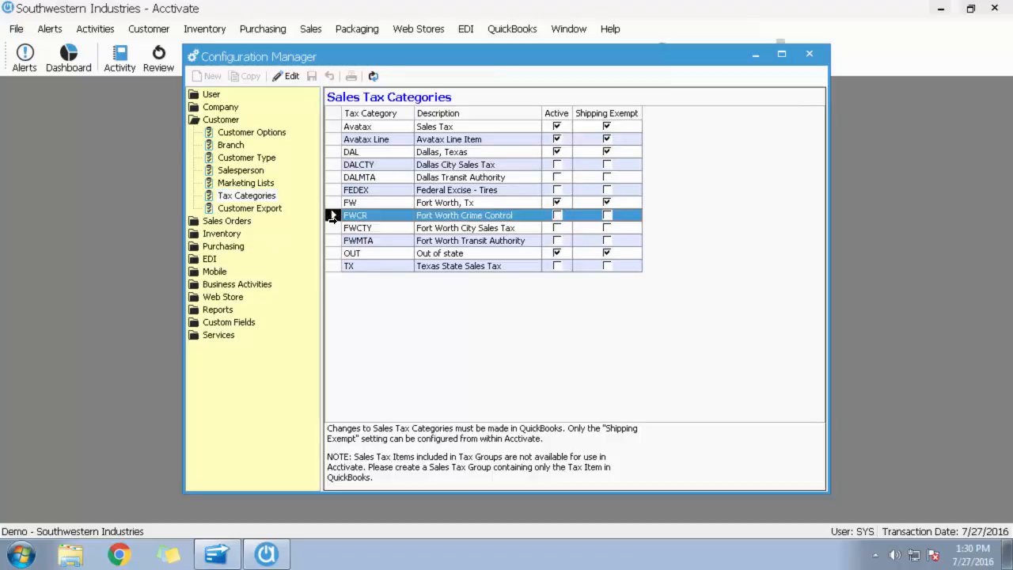
left_click(333, 229)
left_click(333, 239)
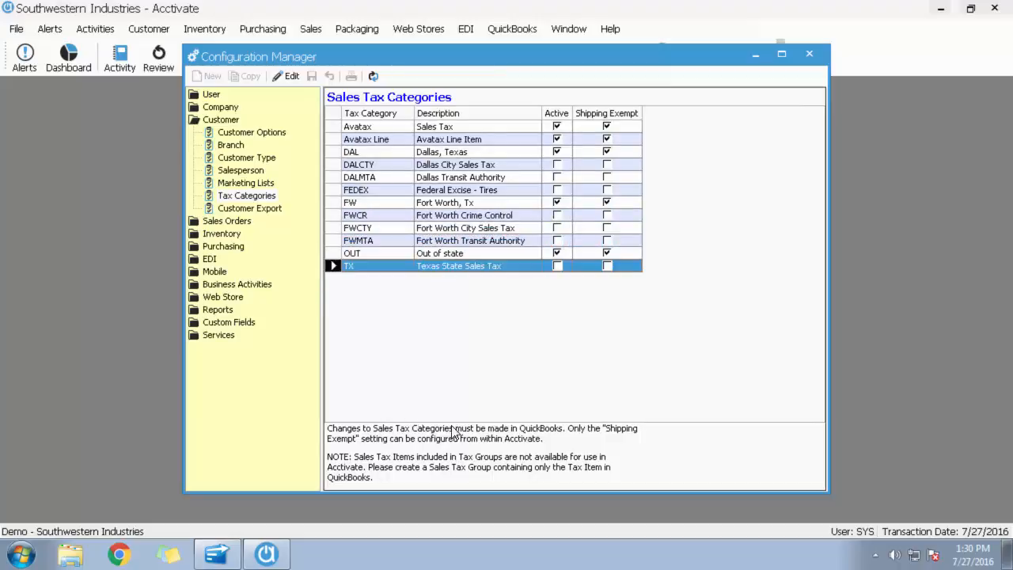
left_click(333, 202)
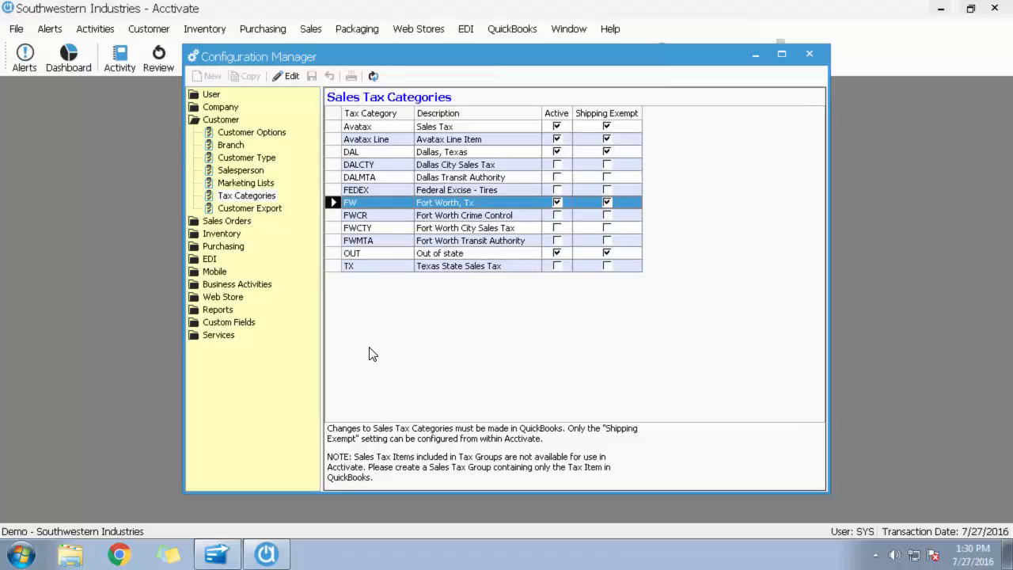
left_click(333, 139)
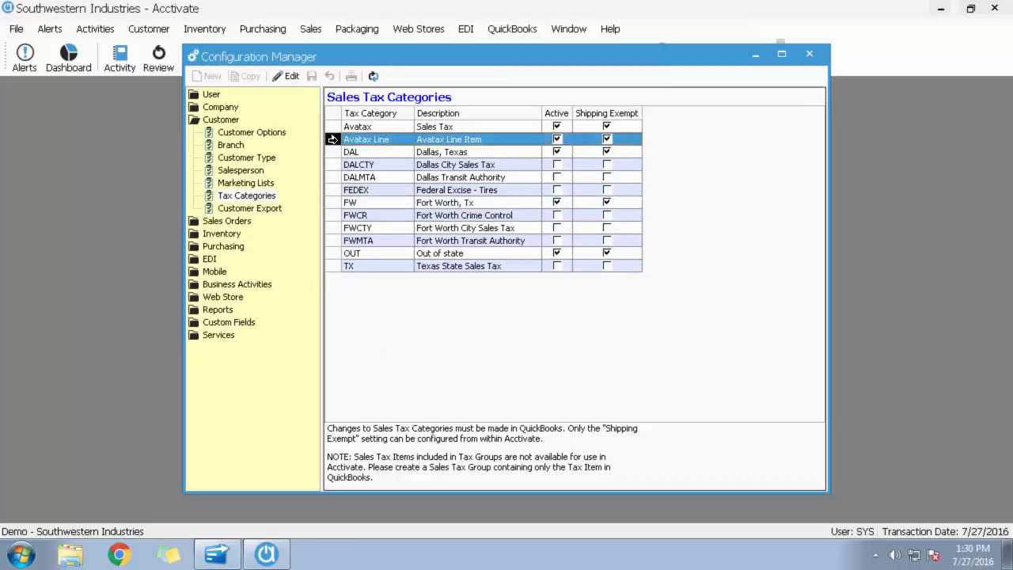
left_click(334, 127)
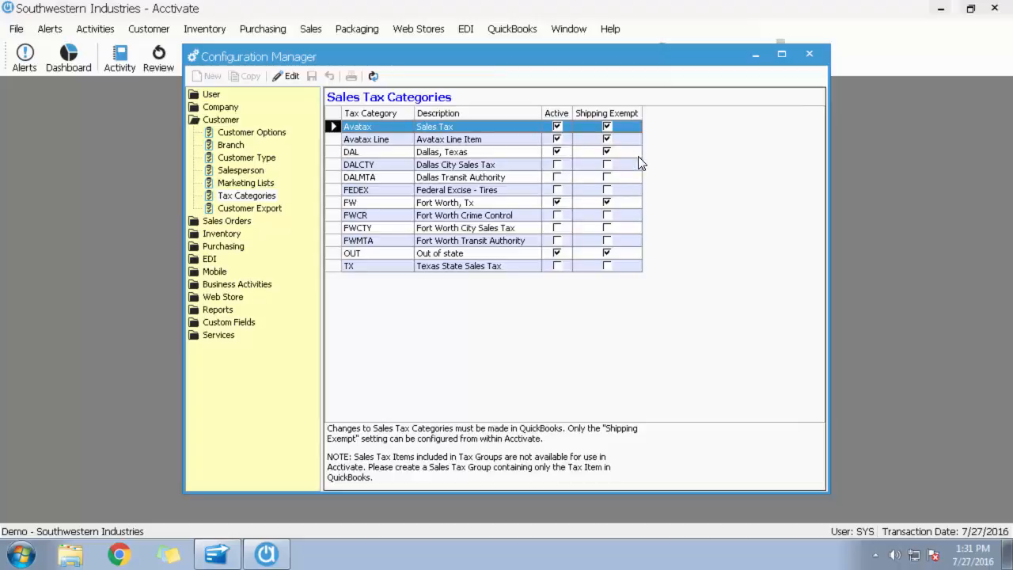
Open the Inventory Options for editing, examine the tax defaults and product default tax code, and save.
left_click(225, 235)
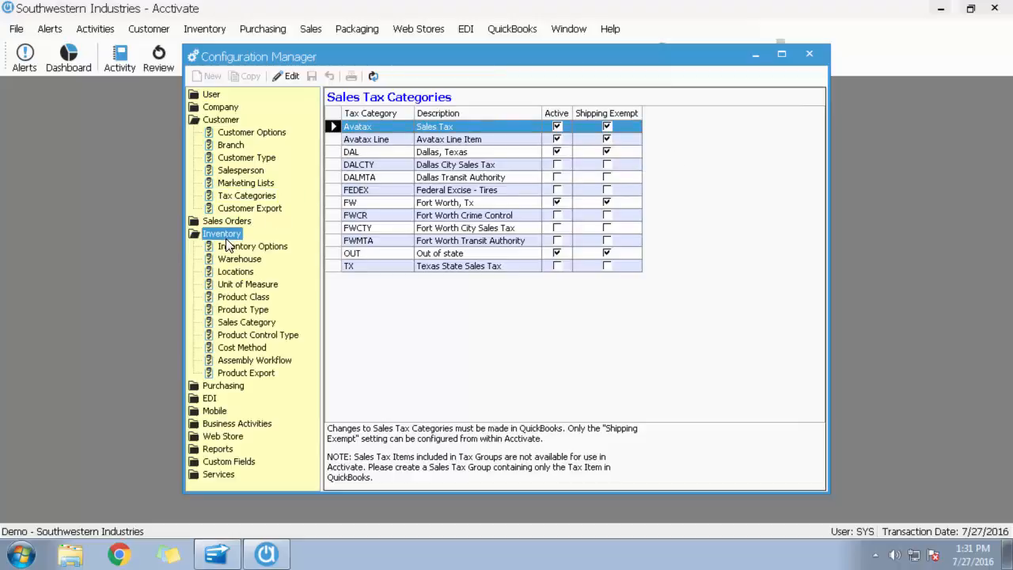
left_click(281, 248)
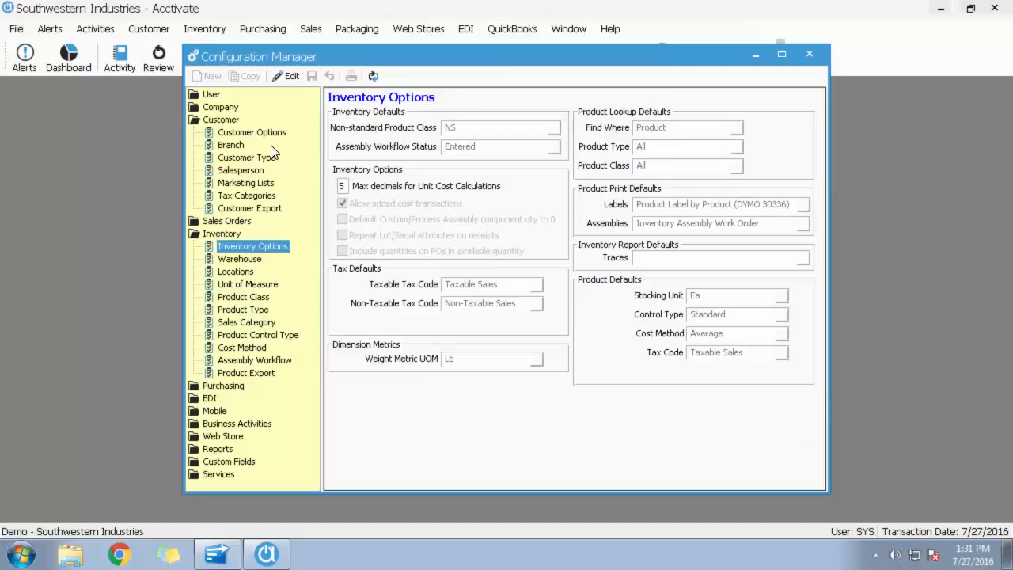
left_click(287, 76)
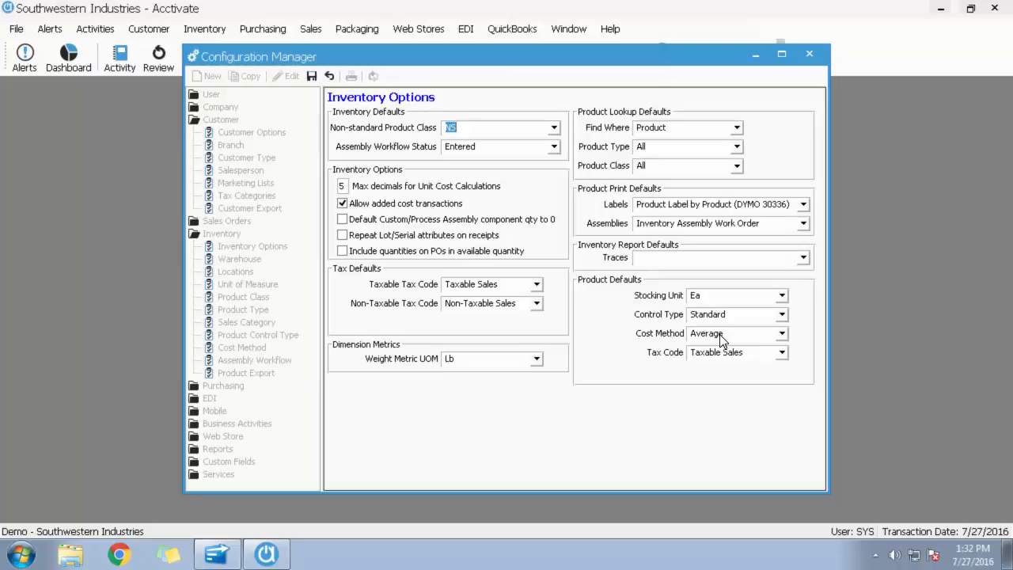
left_click(312, 76)
Examine the addresses of the Dallas and Fort Worth warehouses in the inventory configuration.
left_click(248, 263)
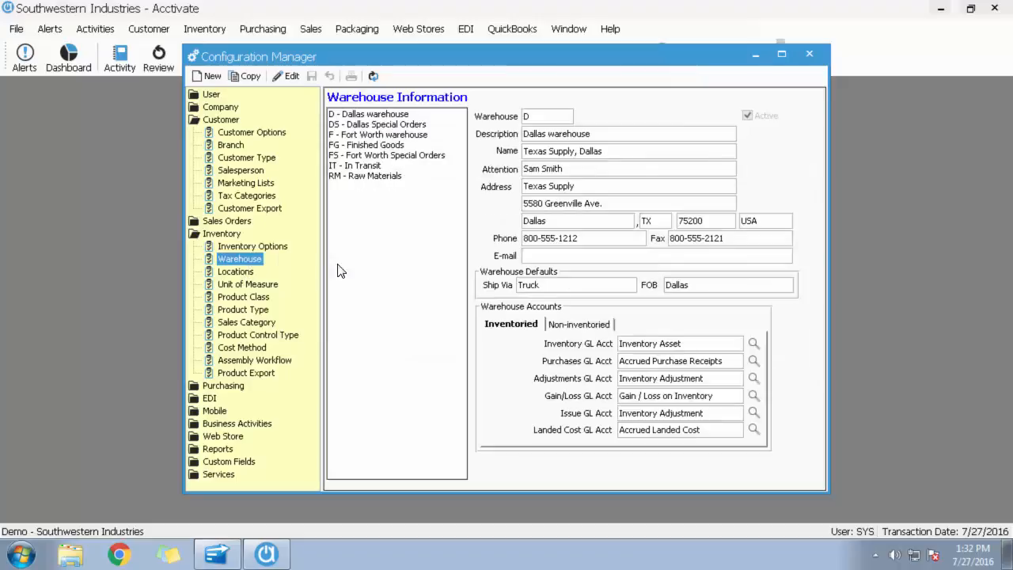
left_click(369, 116)
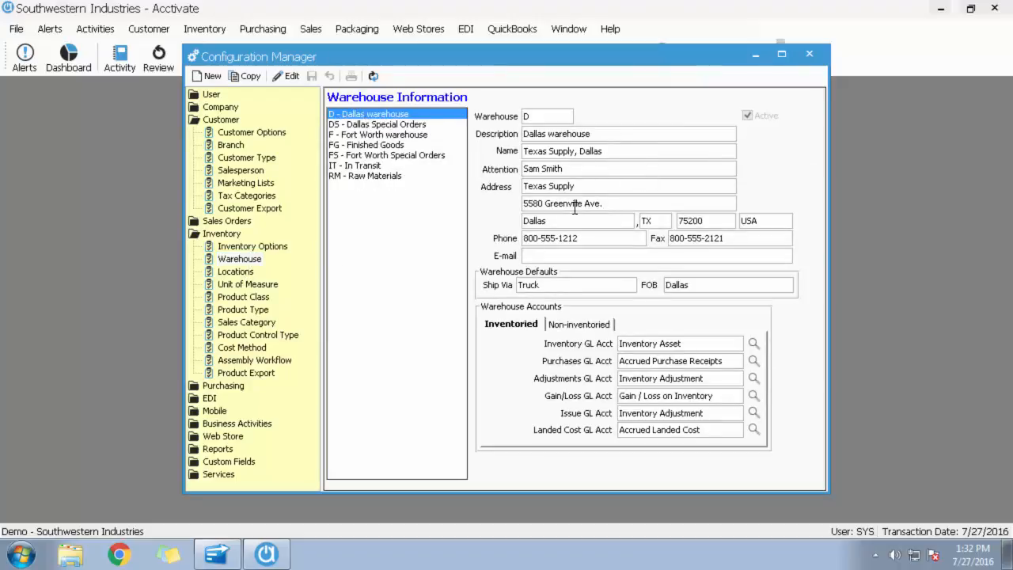
left_click(369, 136)
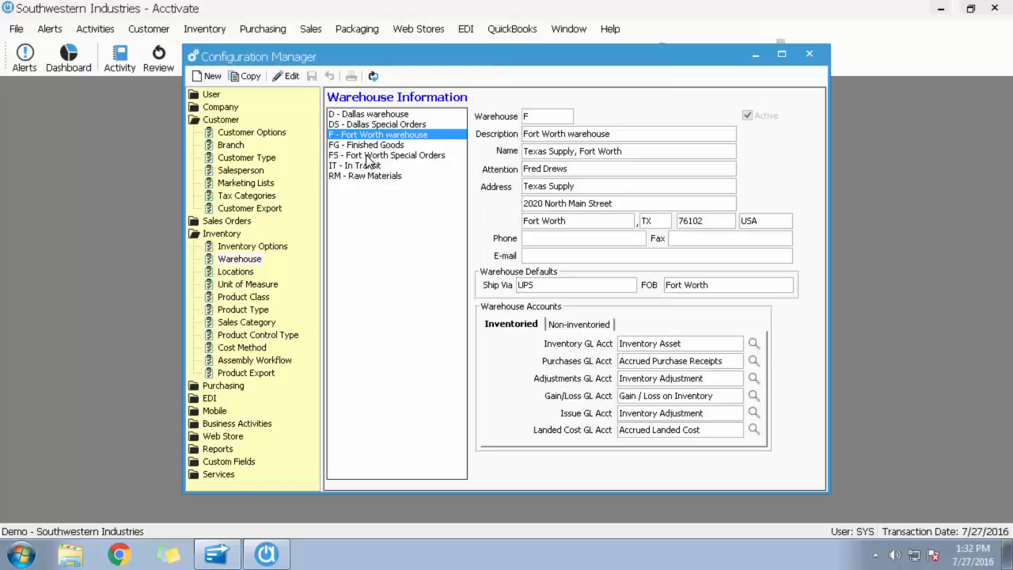
Collapse the Inventory configuration and open the Avalara service settings to examine the account and QuickBooks tax item.
double_click(222, 234)
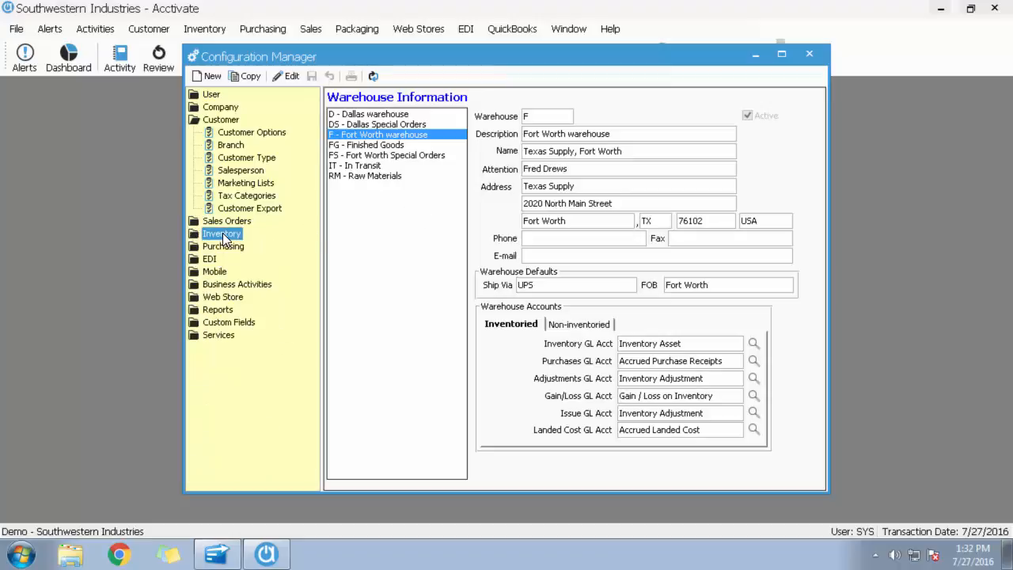
double_click(224, 336)
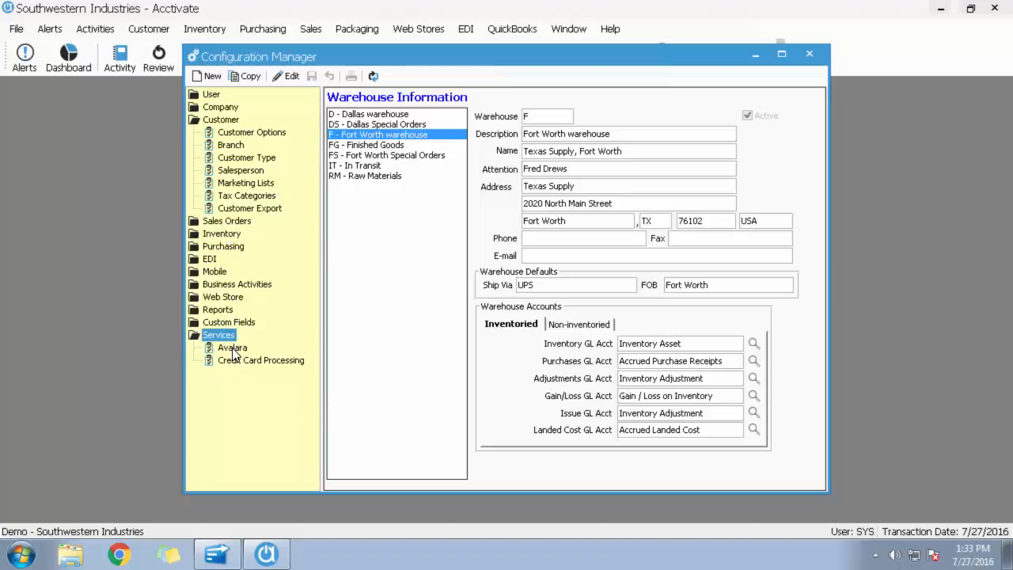
left_click(233, 349)
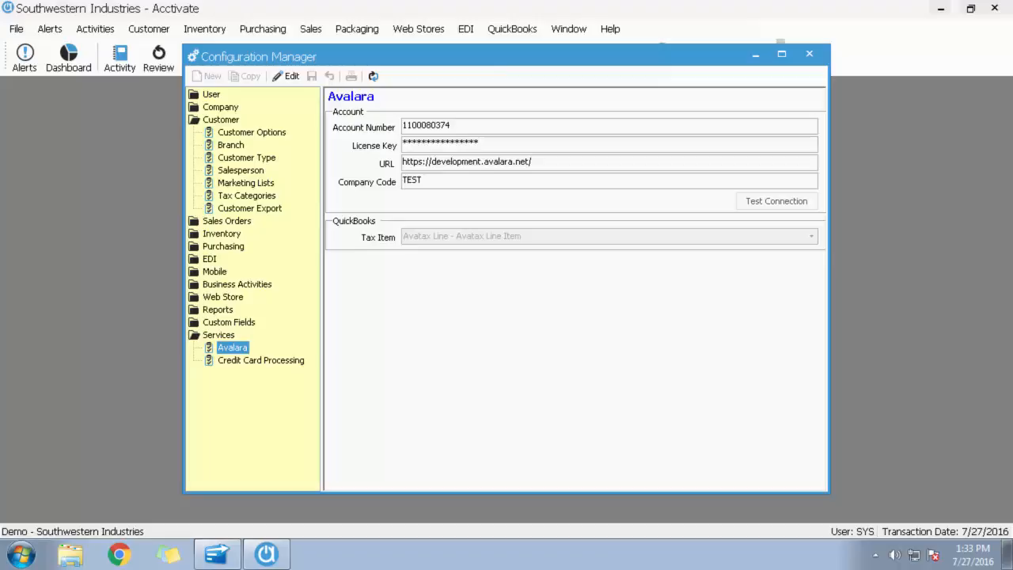
Switch to the browser and read the Avalara Account Setup help article, from the account e-mail to the connection test.
key("alt+Tab")
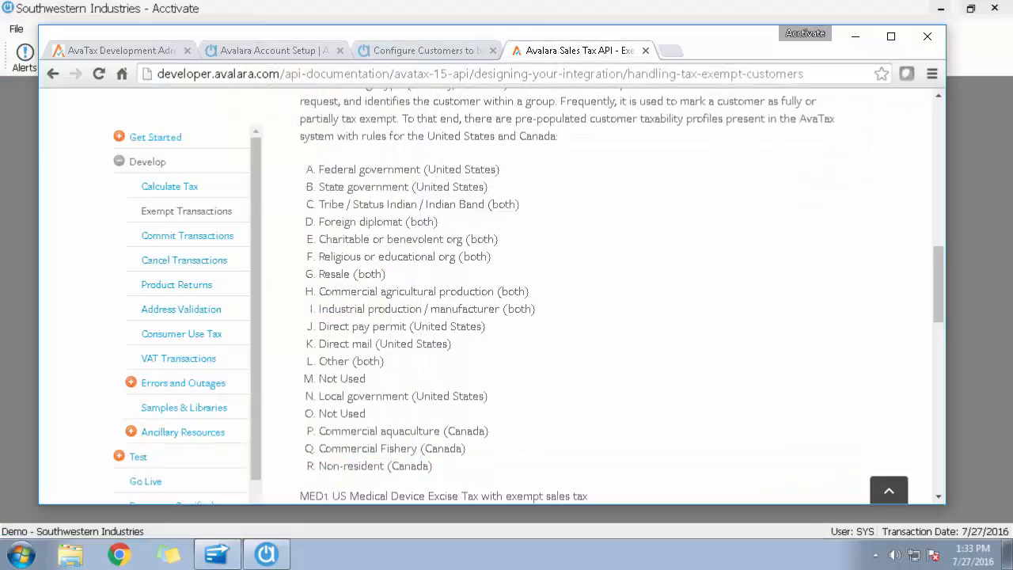
left_click(278, 52)
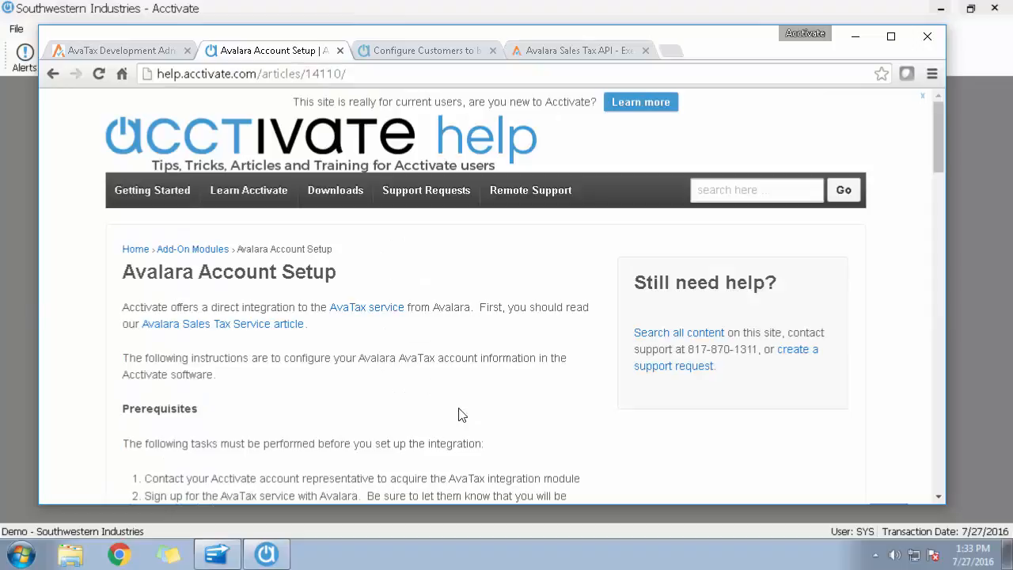
left_click_drag(937, 115, 954, 322)
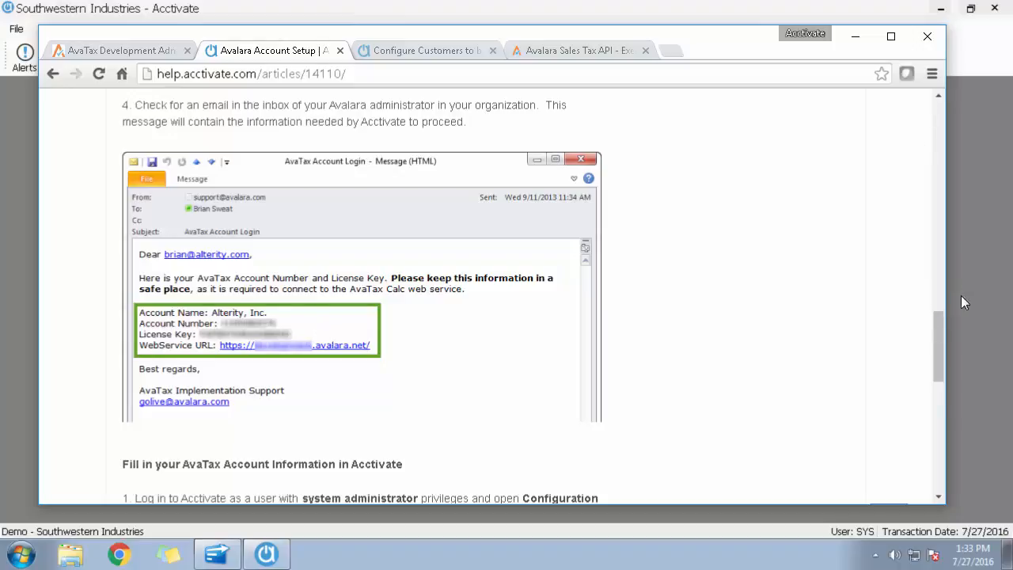
scroll(946, 359, "down", 3)
left_click_drag(947, 359, 947, 414)
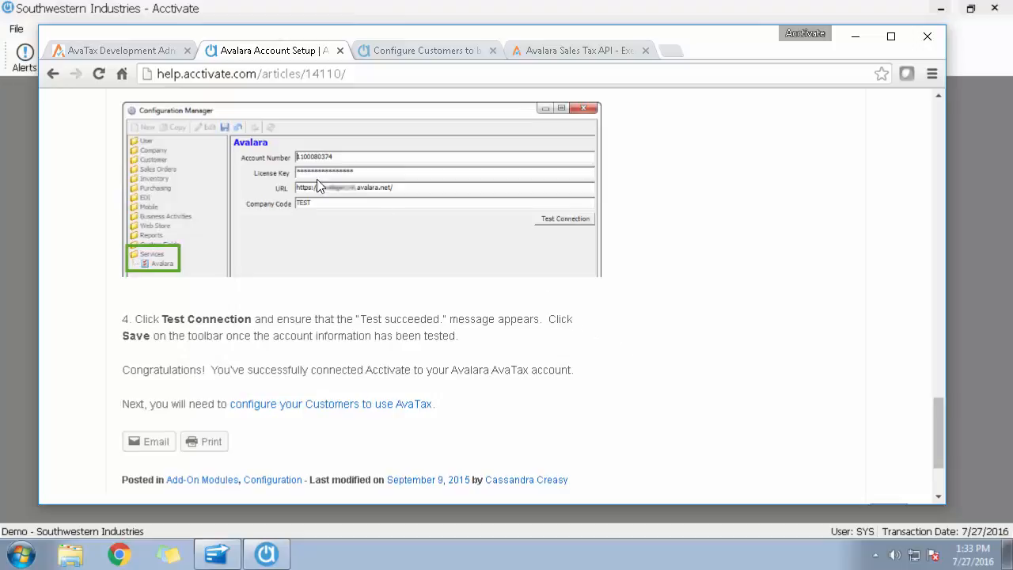
In the AvaTax admin site, examine the country nexus jurisdictions of Southwestern Industries.
left_click(110, 50)
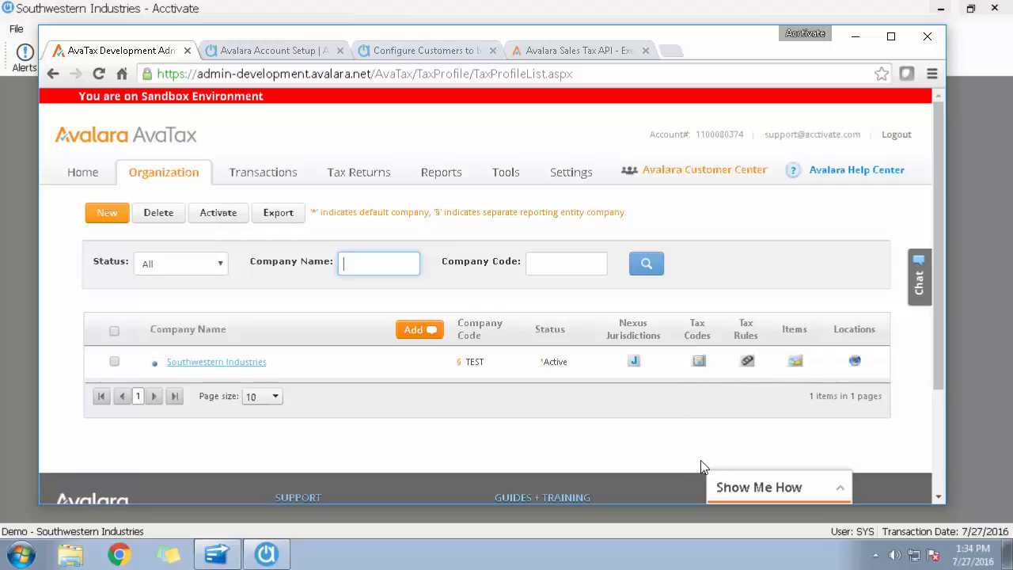
left_click(636, 364)
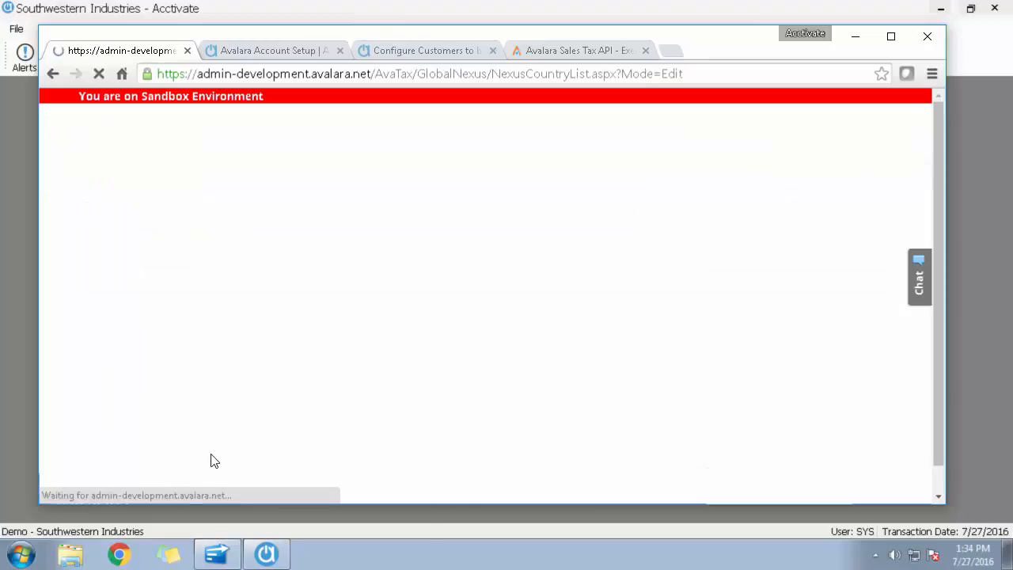
scroll(224, 459, "down", 2)
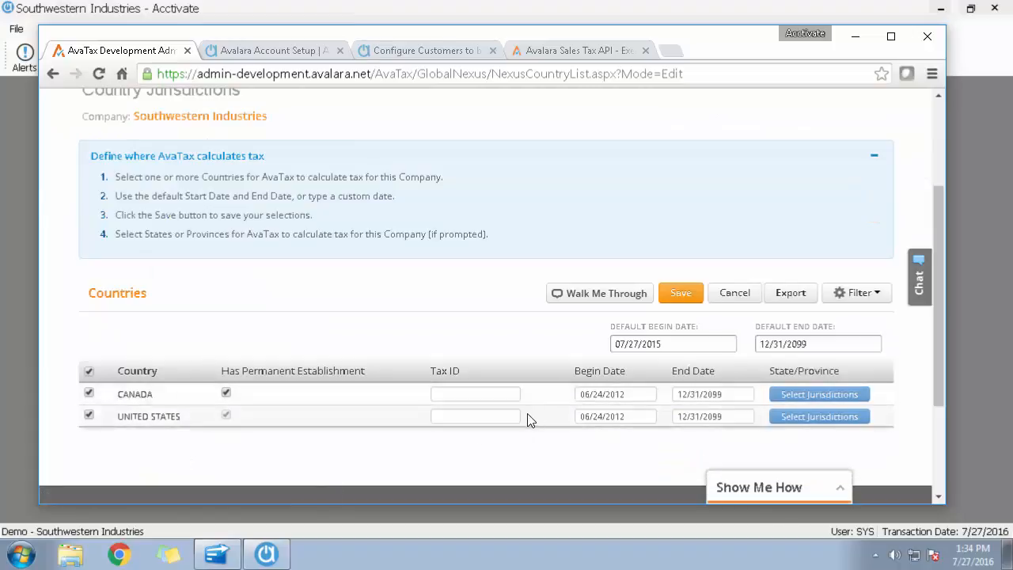
scroll(506, 417, "up", 2)
Examine the company's tax codes, open the Furn code to view its description and type, and cancel the edit.
left_click(264, 204)
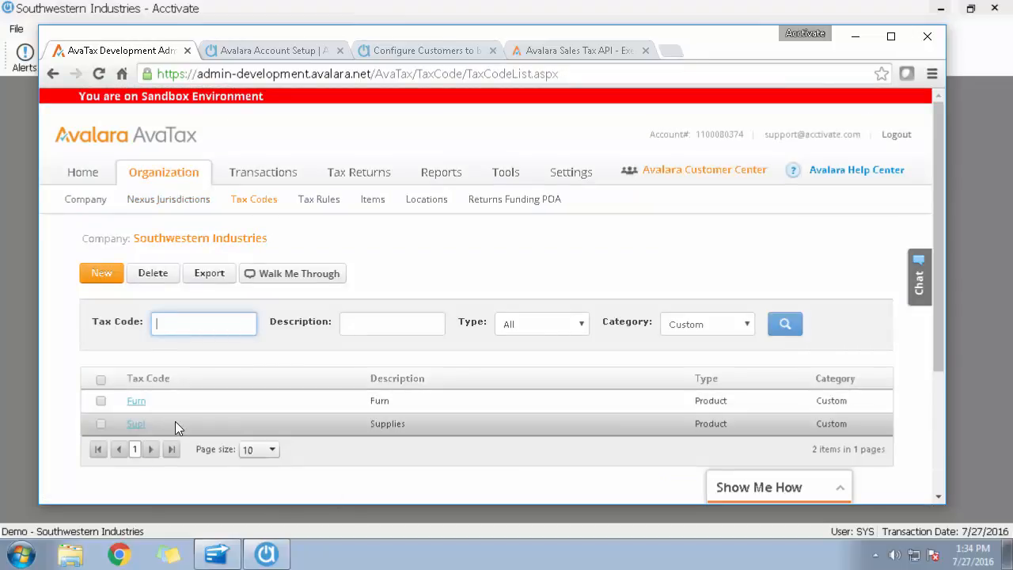
left_click(136, 401)
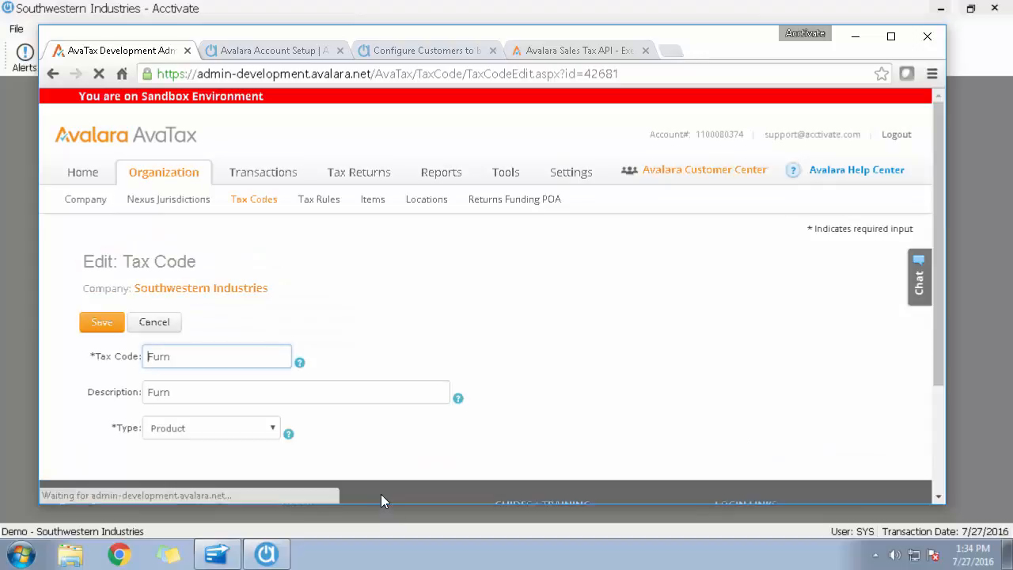
scroll(382, 400, "down", 1)
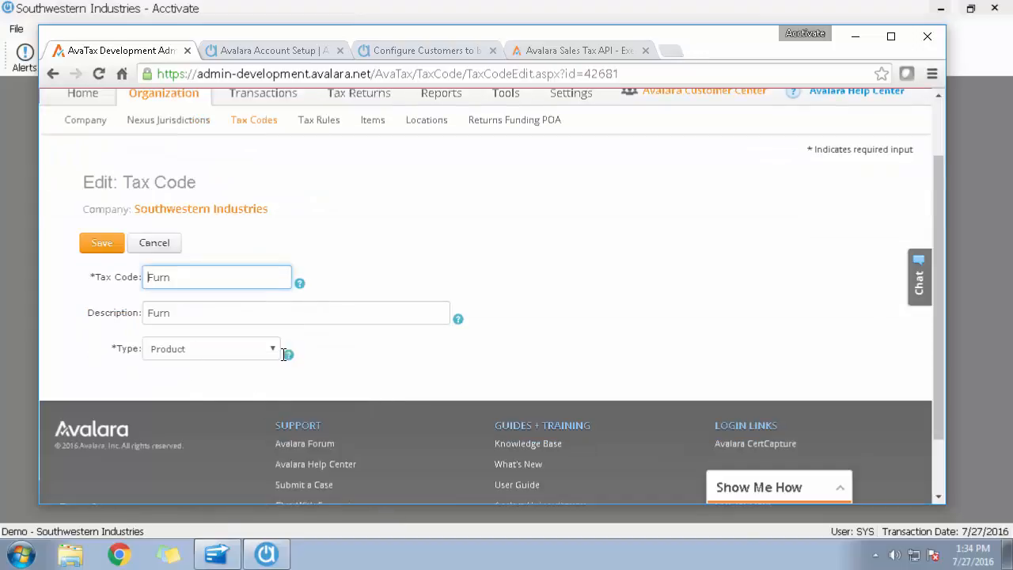
left_click(152, 247)
left_click(555, 165)
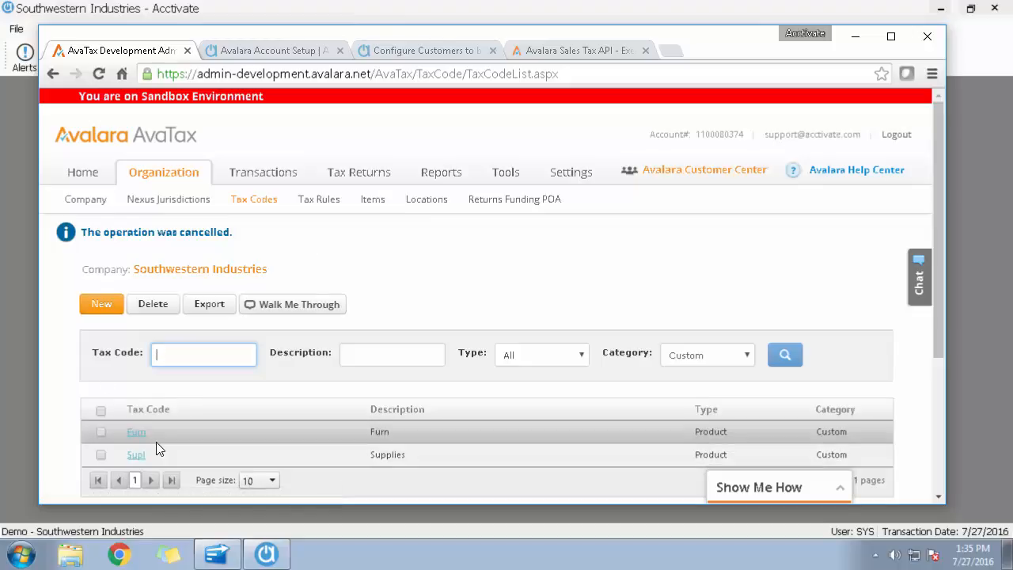
Open item A121 from the company's items and search the AvaTax category of its tax code picker for the description "clean".
left_click(371, 205)
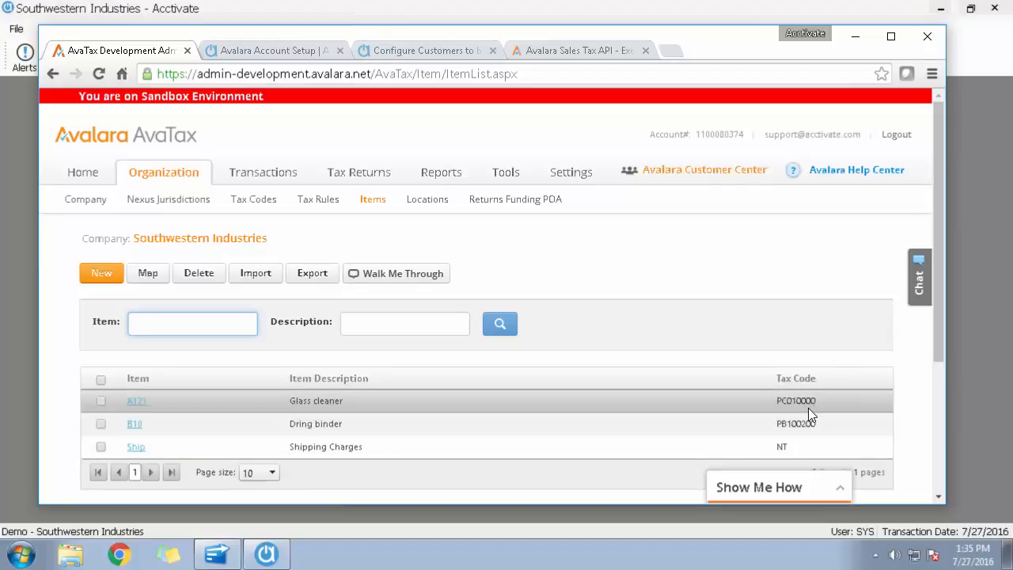
left_click(137, 402)
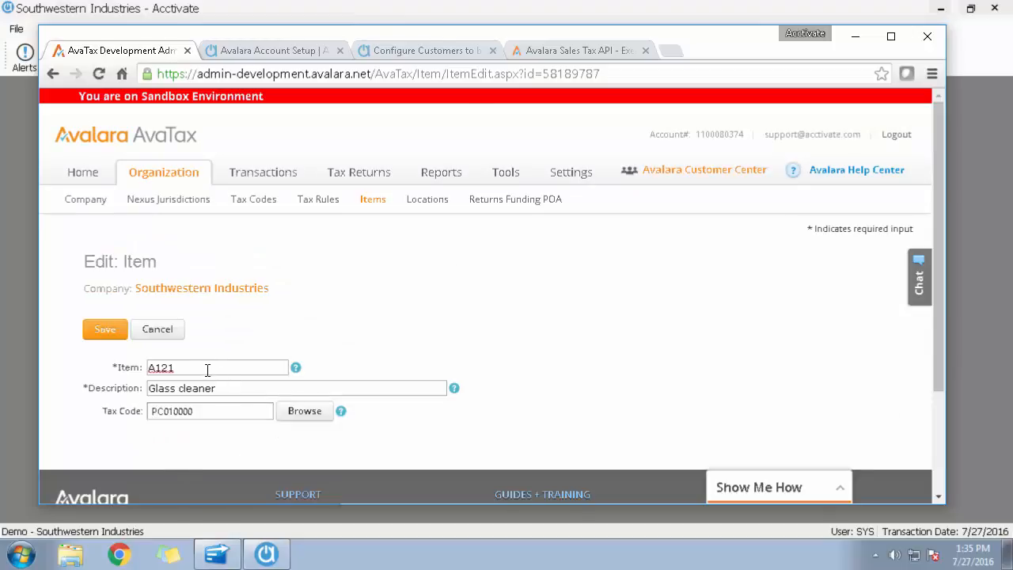
left_click(310, 418)
left_click(693, 178)
left_click(647, 195)
left_click(423, 175)
type("clean")
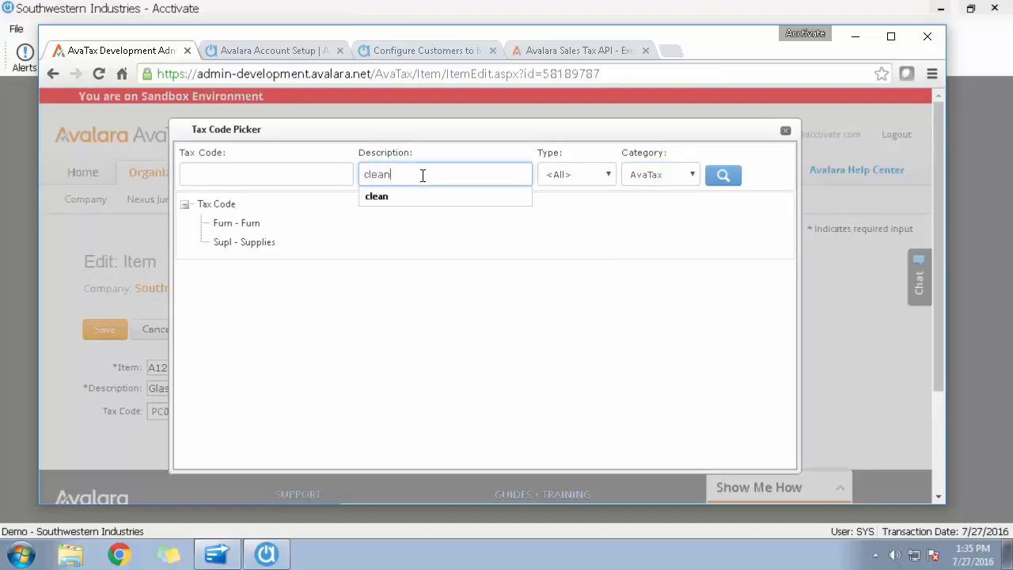
left_click(725, 176)
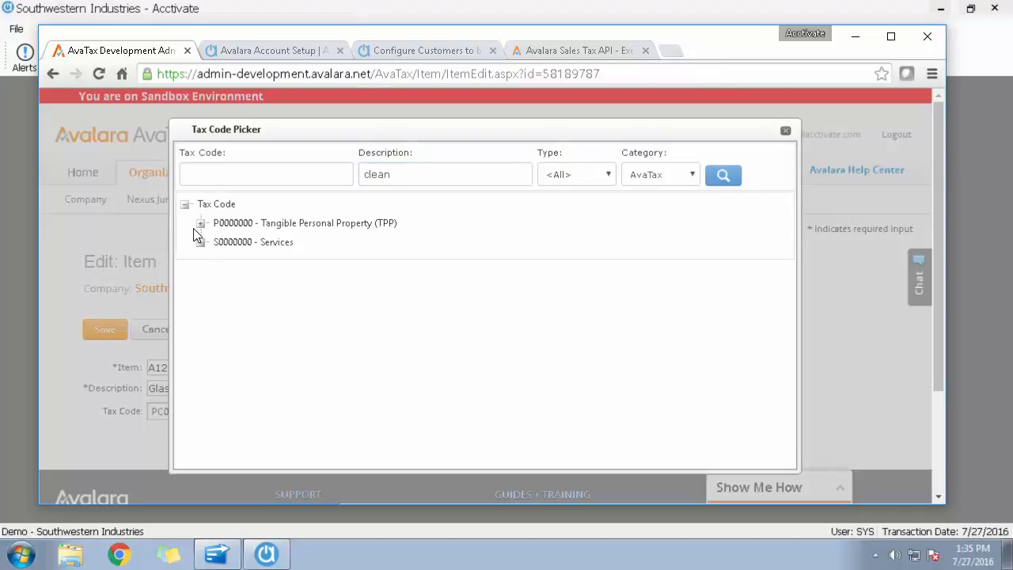
Examine the Tangible Personal Property codes down to business-to-business protective equipment, close the picker and cancel the item edit.
left_click(201, 224)
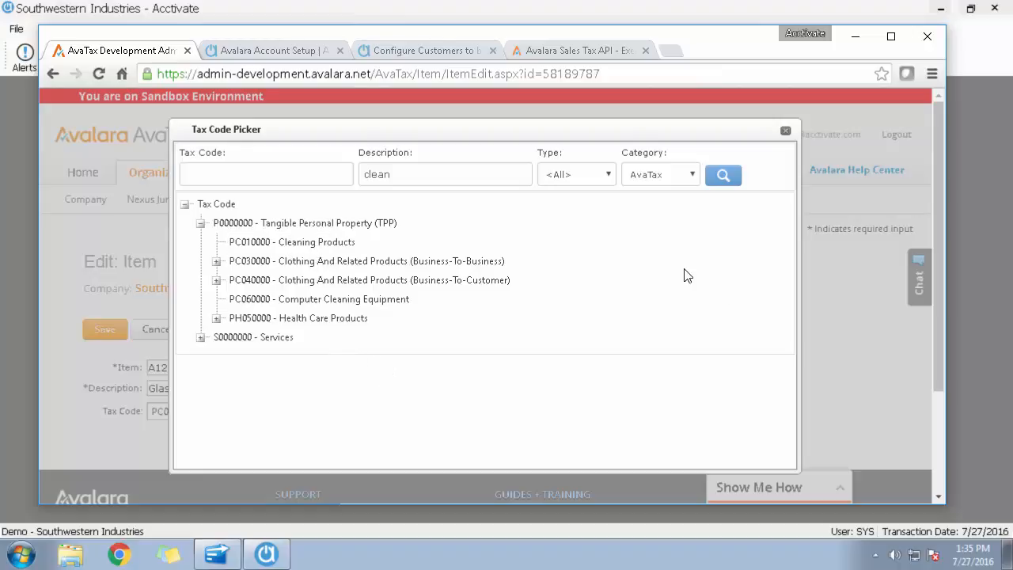
left_click(216, 262)
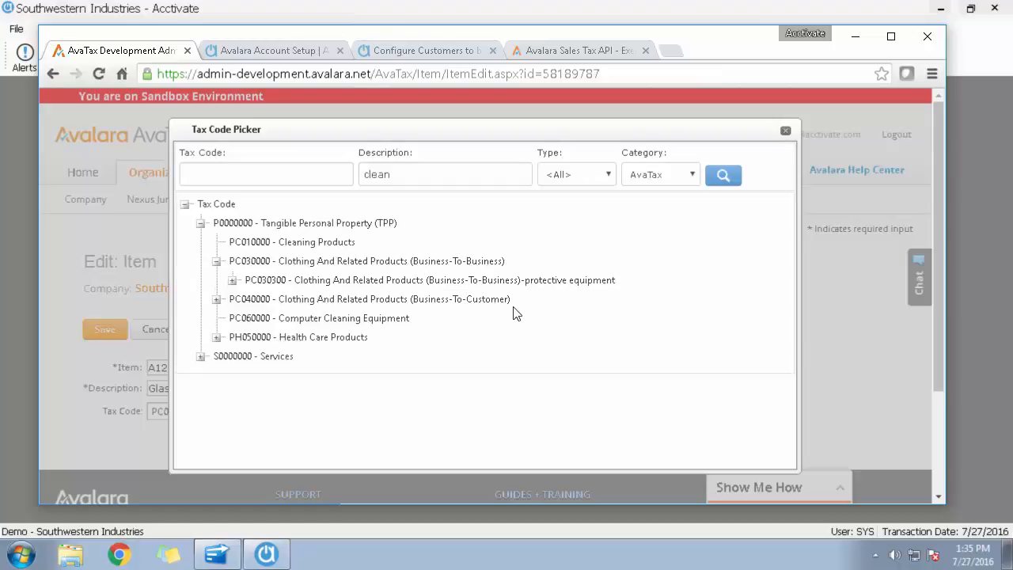
left_click(232, 280)
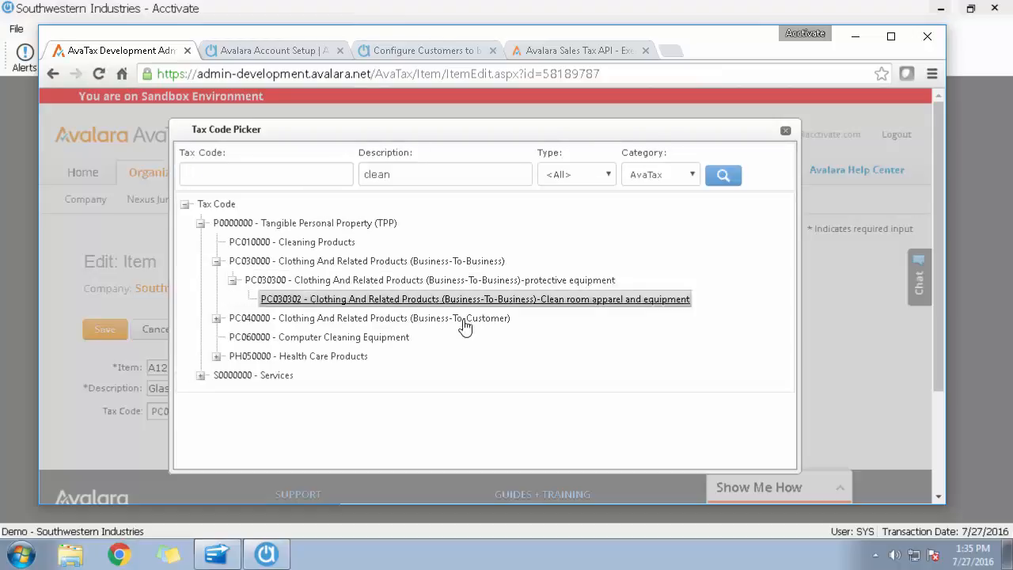
left_click(785, 130)
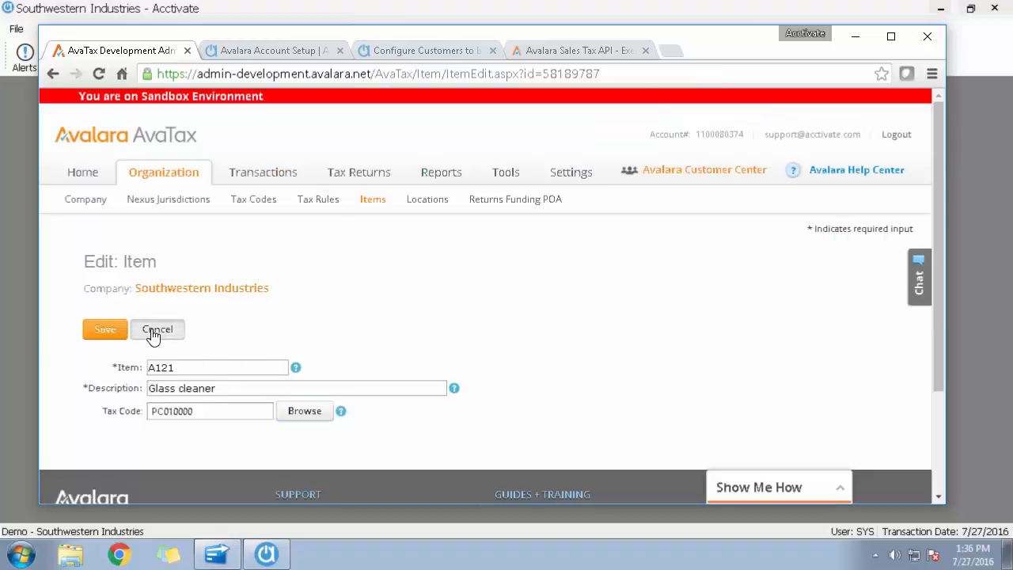
left_click(157, 331)
left_click(556, 164)
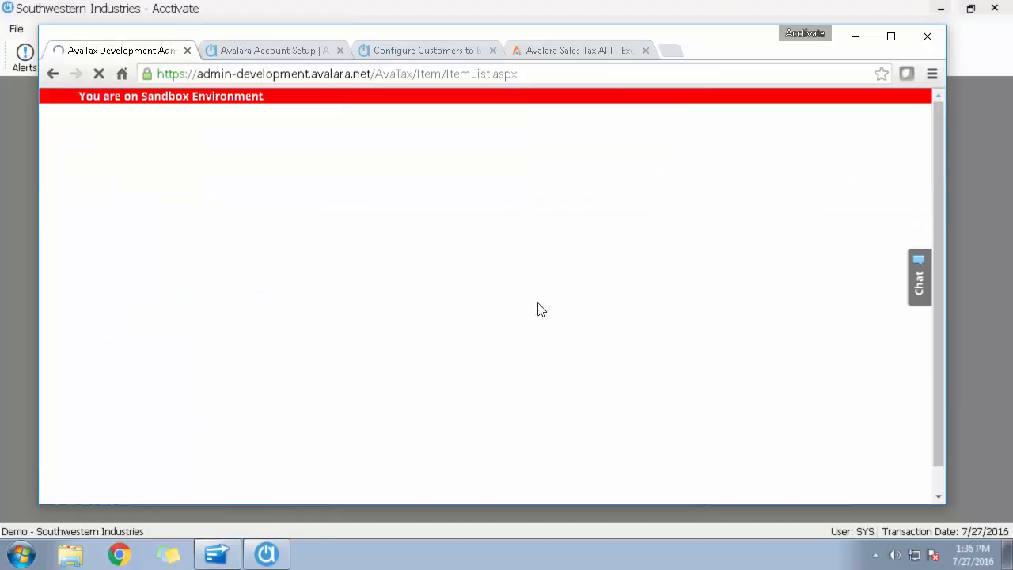
Examine the company's tax rules, warehouse locations and company setup, ending on the AvaTax home dashboard.
left_click(329, 200)
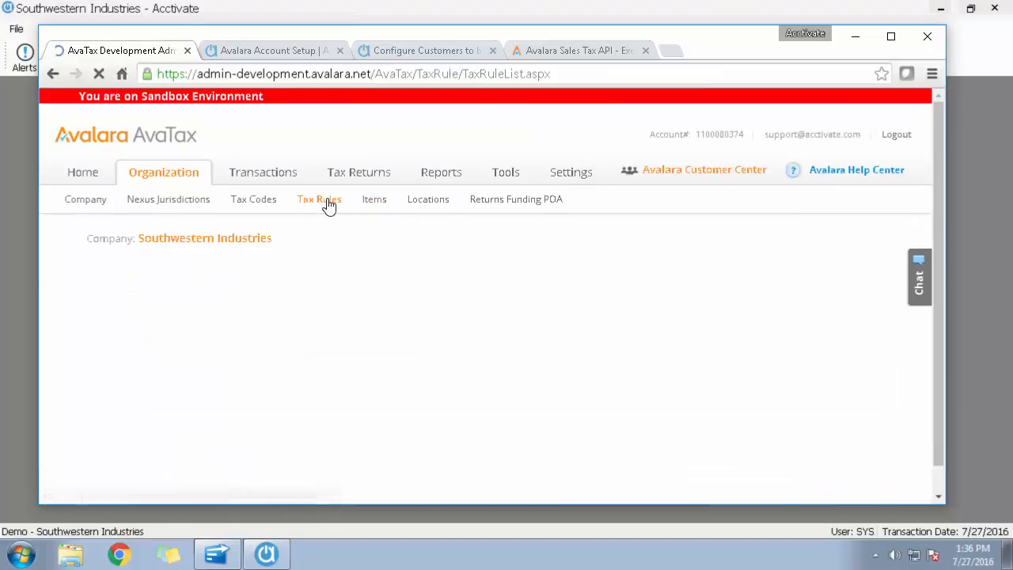
scroll(326, 317, "down", 1)
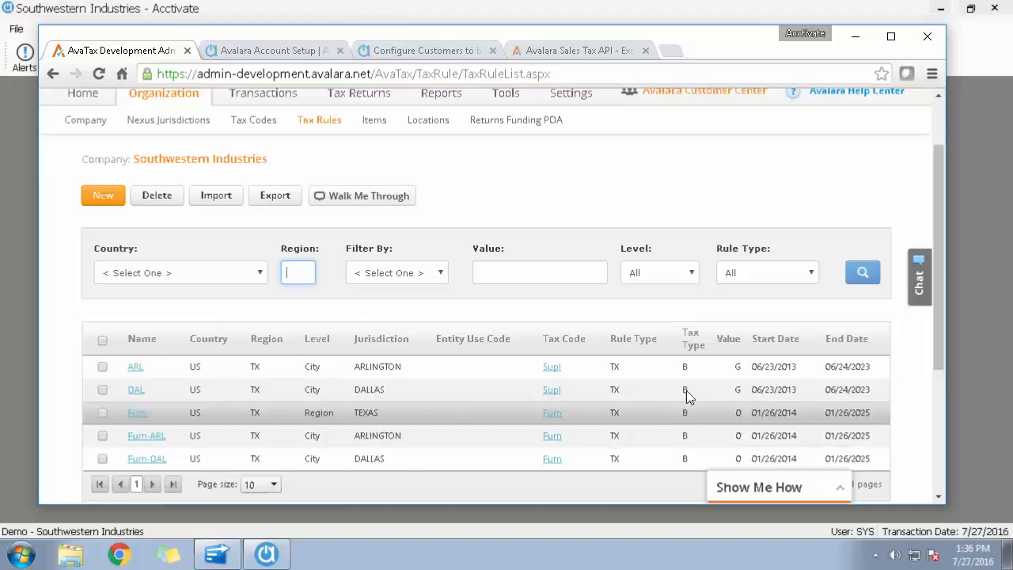
left_click(431, 122)
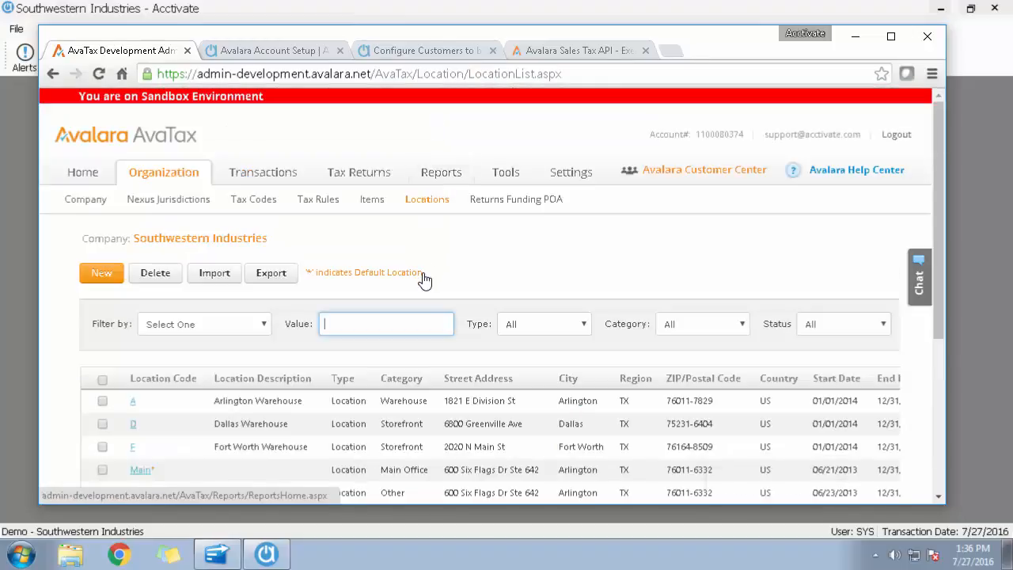
scroll(424, 279, "down", 1)
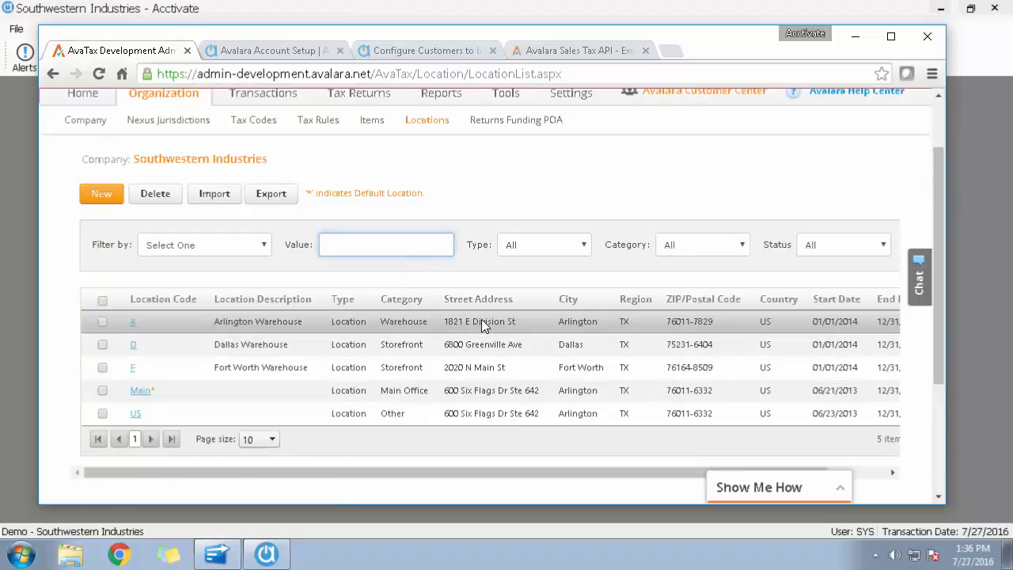
scroll(484, 324, "up", 1)
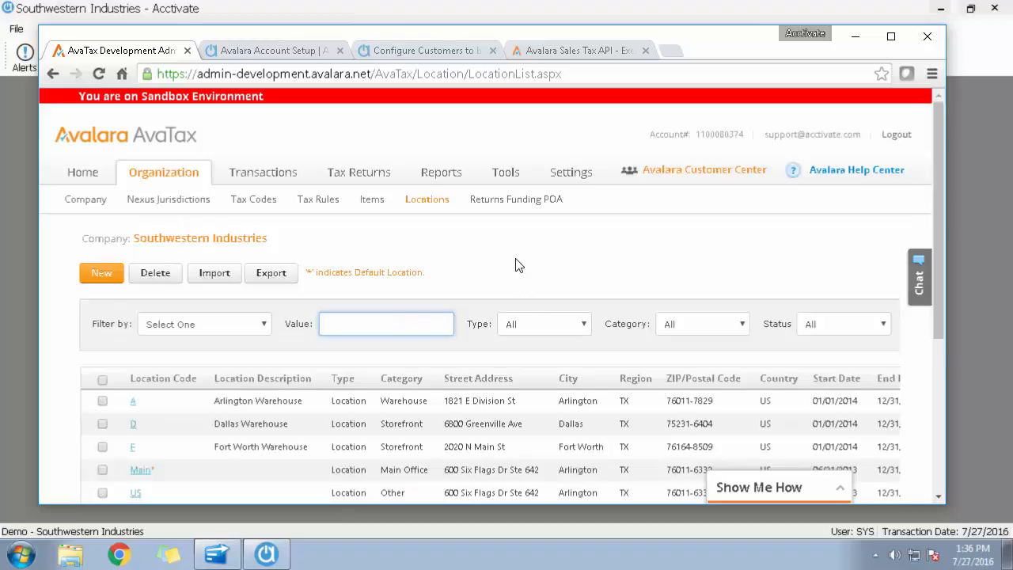
left_click(84, 210)
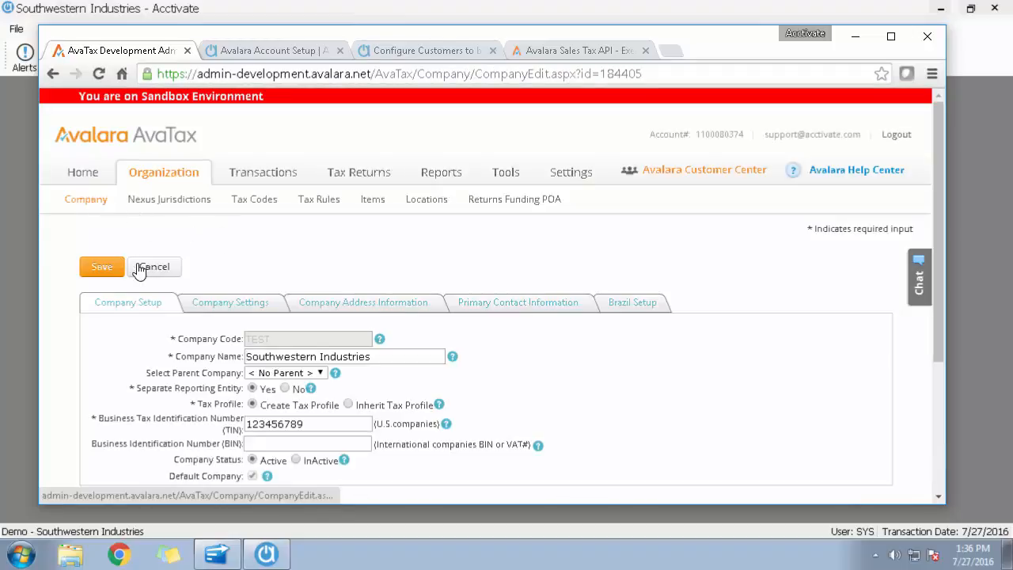
left_click(95, 176)
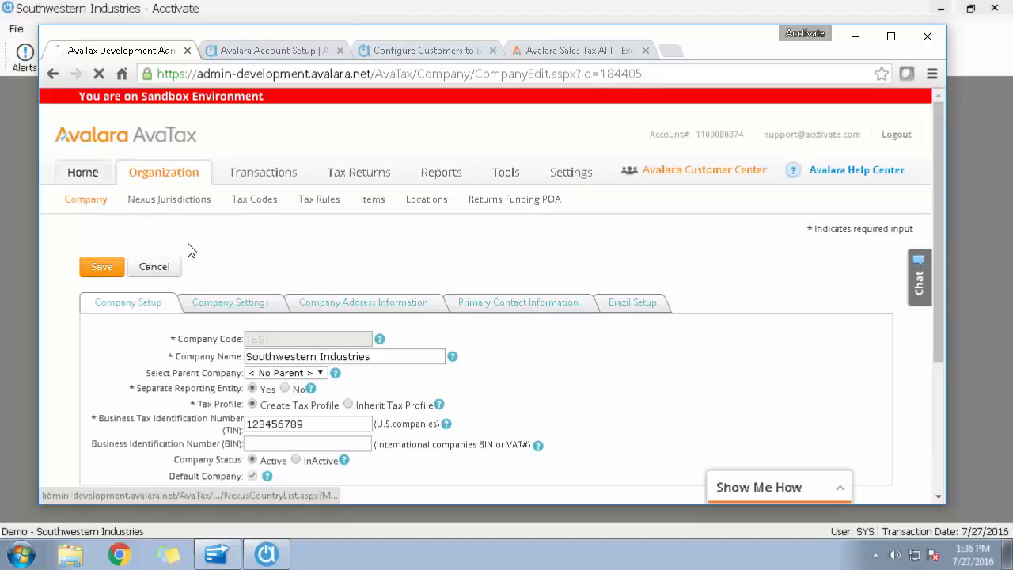
Return to Acctivate, close the Configuration Manager, and open customer Abercrombie to examine its tax info and ship-to tax category.
left_click(855, 37)
left_click(811, 54)
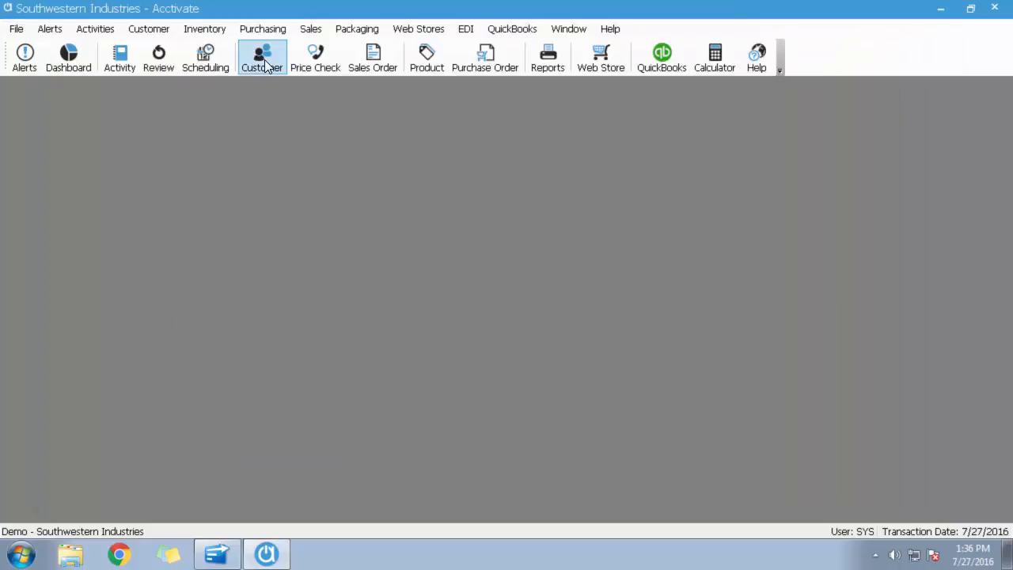
left_click(267, 65)
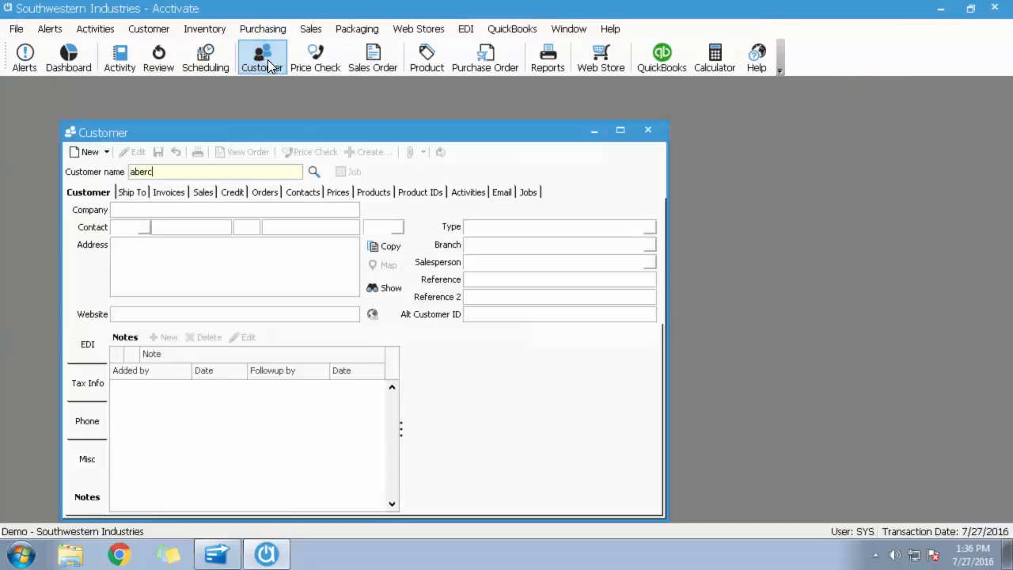
type("abercrombie")
key("Return")
left_click(85, 383)
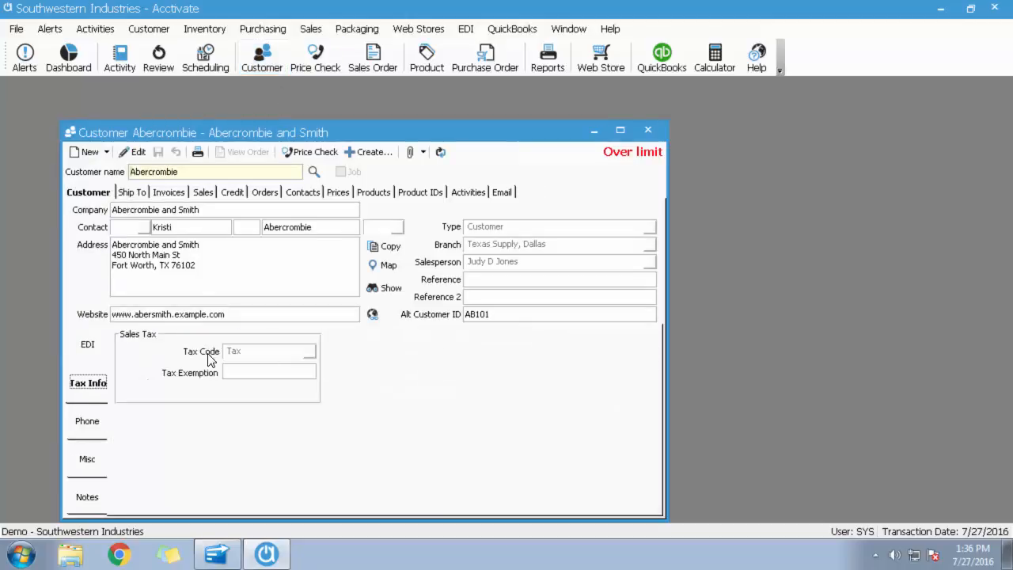
left_click(131, 192)
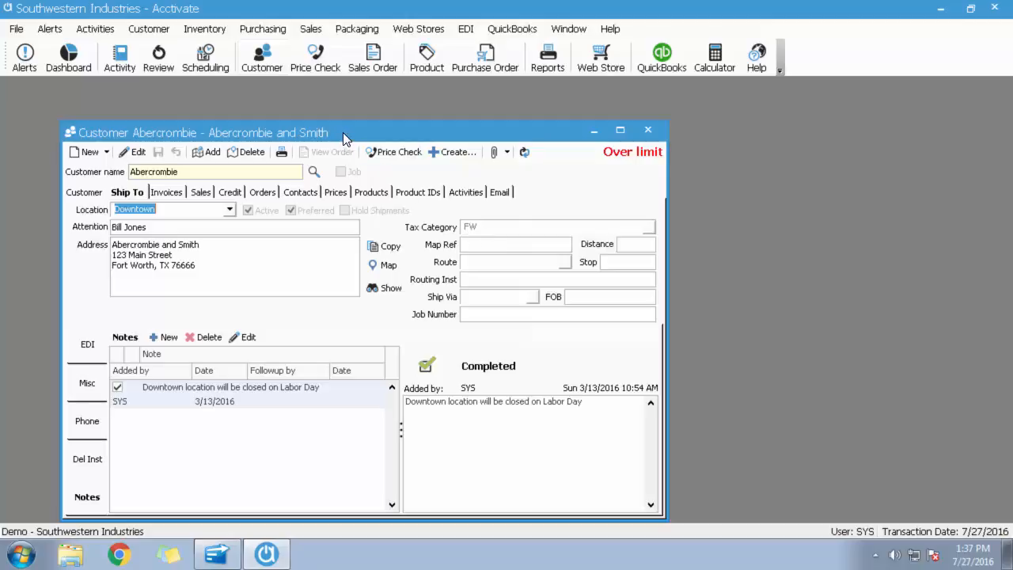
Create a sales order for Abercrombie with one each of products A121, B10 and B20.
left_click(453, 151)
left_click(475, 185)
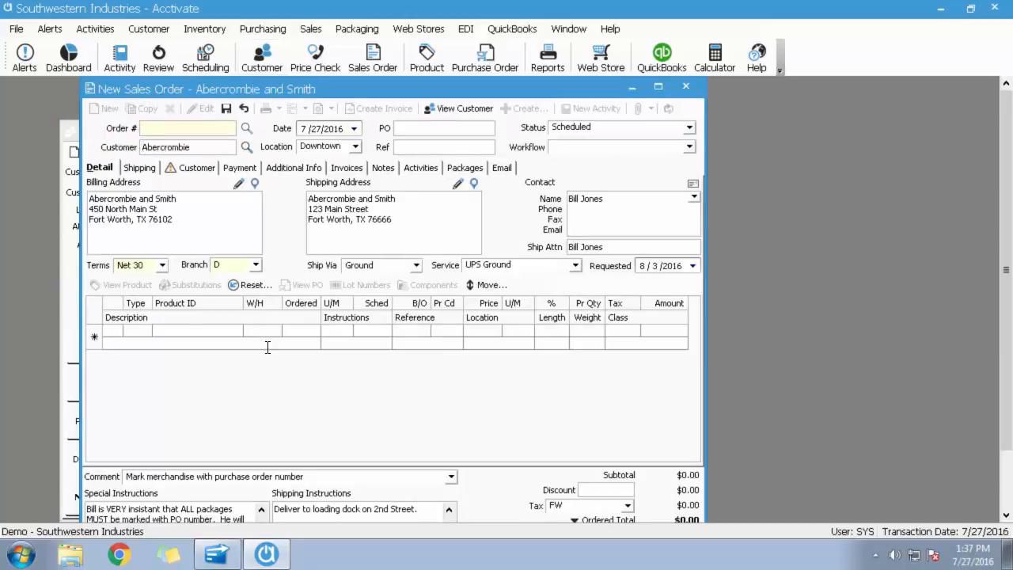
left_click(174, 330)
type("a121")
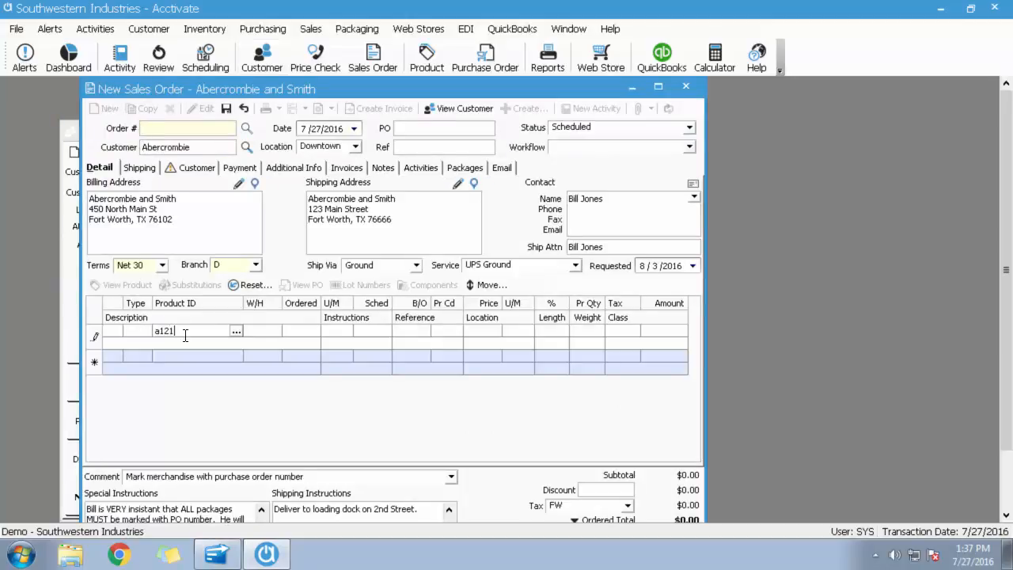
key("Return")
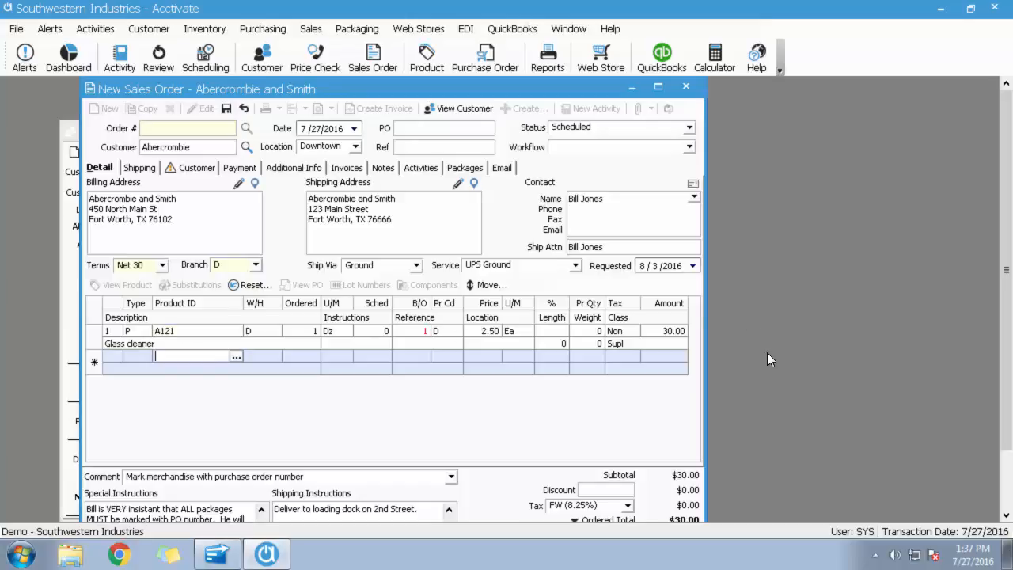
type("310")
key("Return")
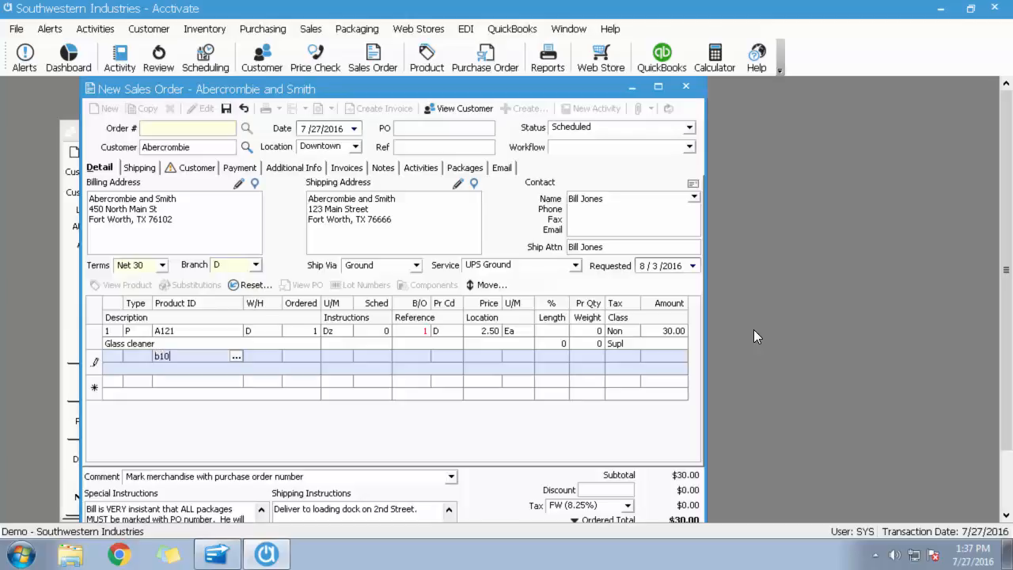
key("Return")
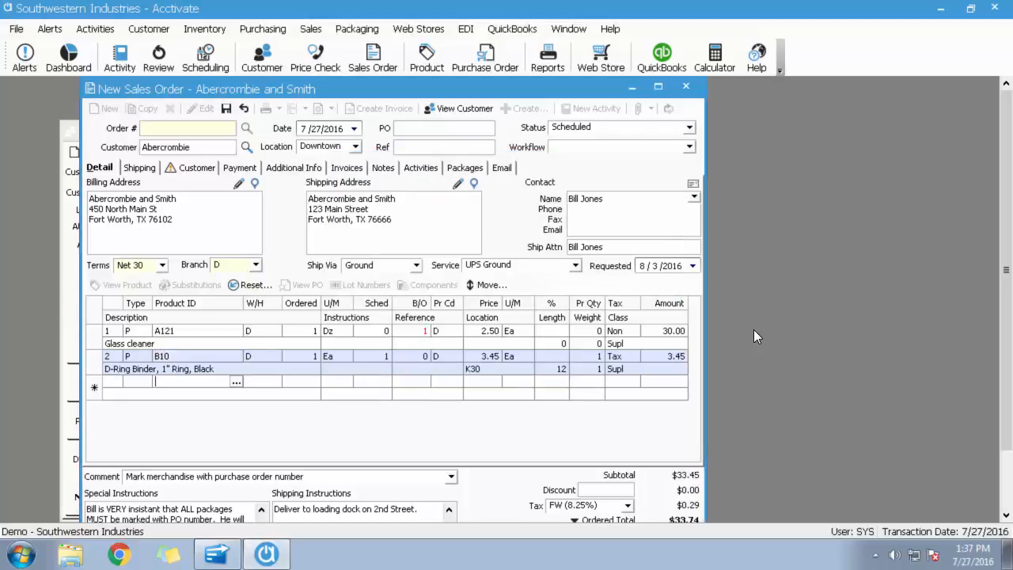
type("b20")
key("Return")
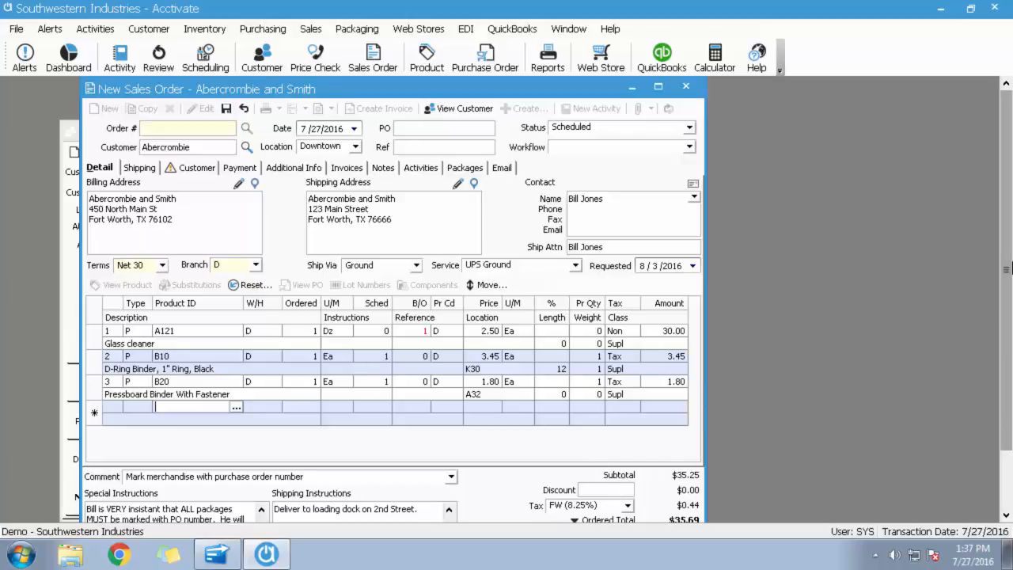
Open the product record of order line A121 to examine its tax code, and close the record.
scroll(1006, 273, "down", 1)
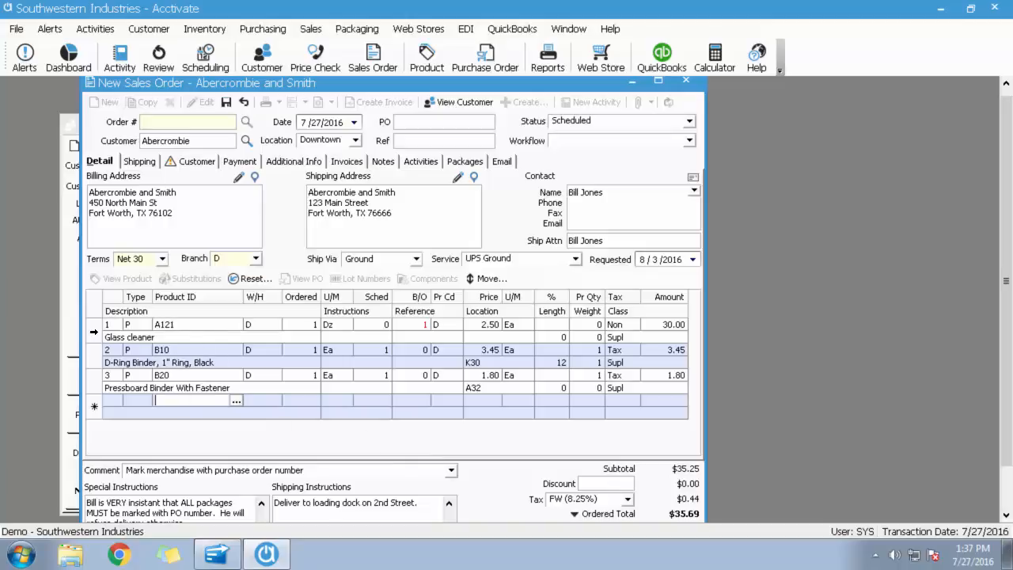
left_click(94, 331)
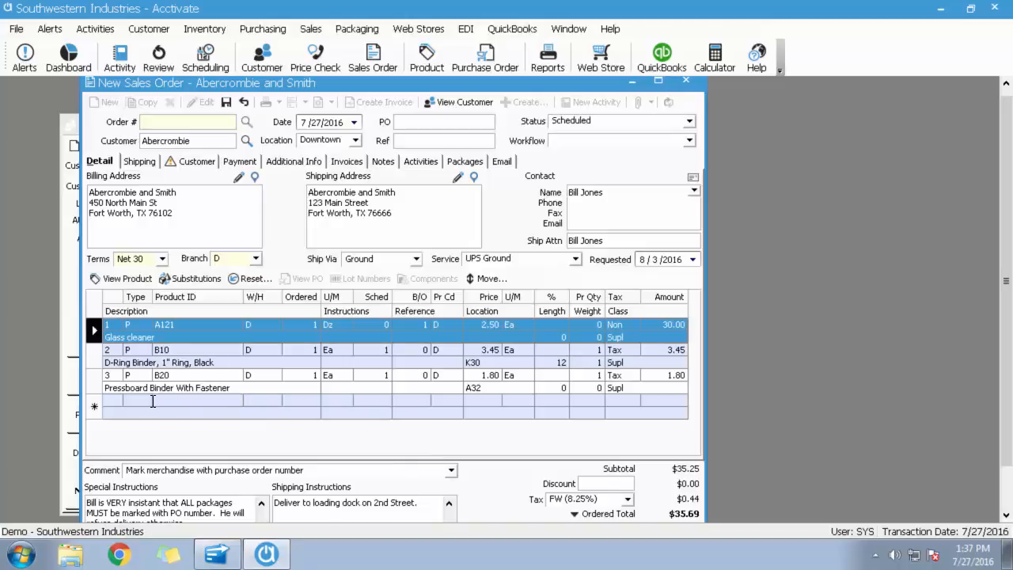
left_click(124, 280)
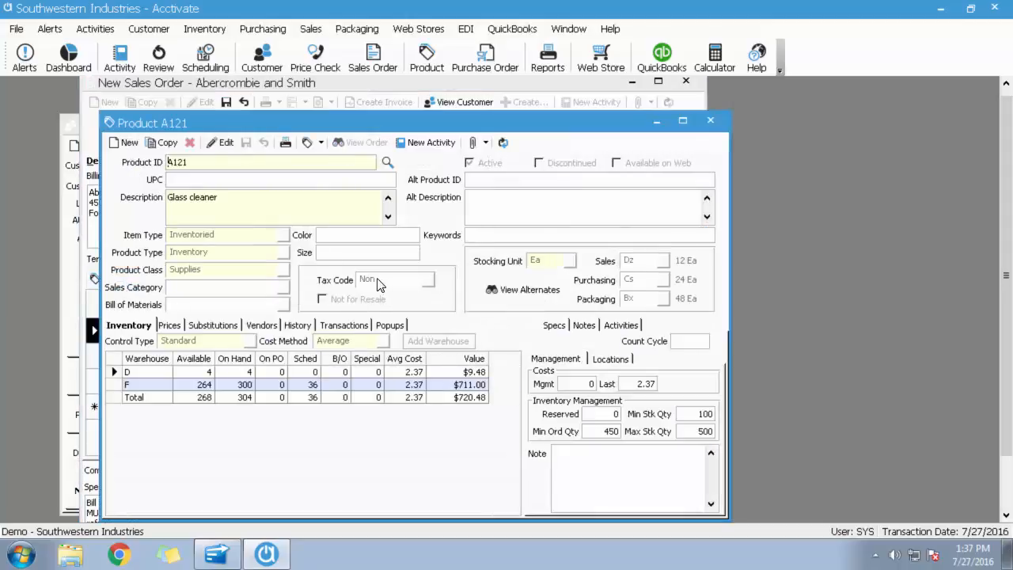
left_click(710, 123)
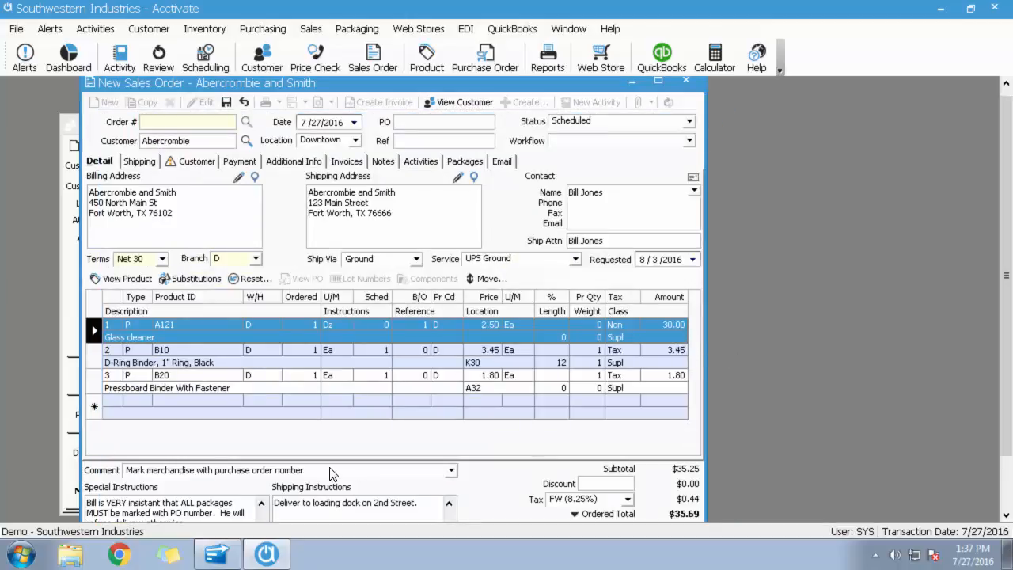
Check the tax on the B10 and B20 lines and save the sales order.
left_click(93, 353)
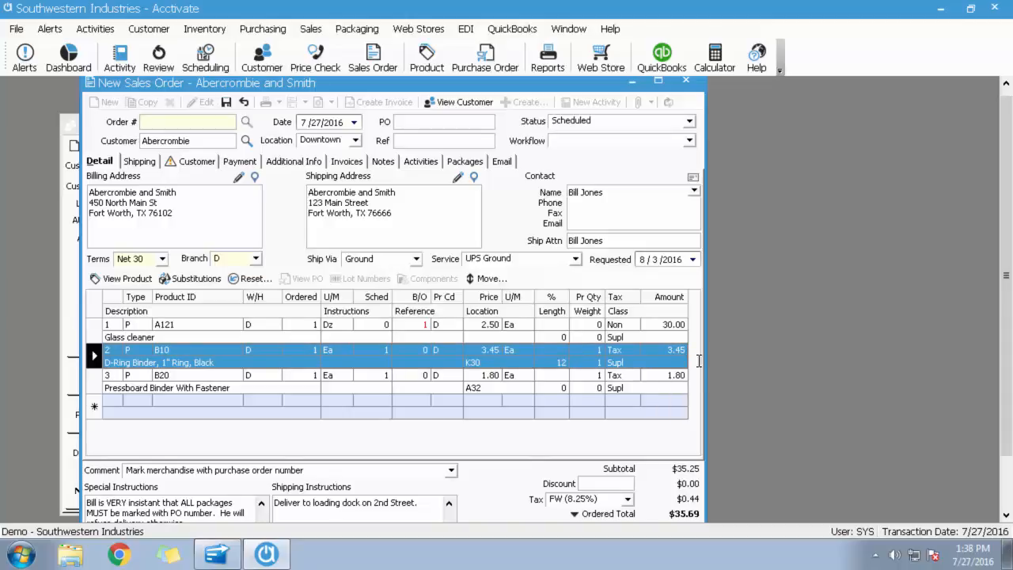
left_click(96, 377)
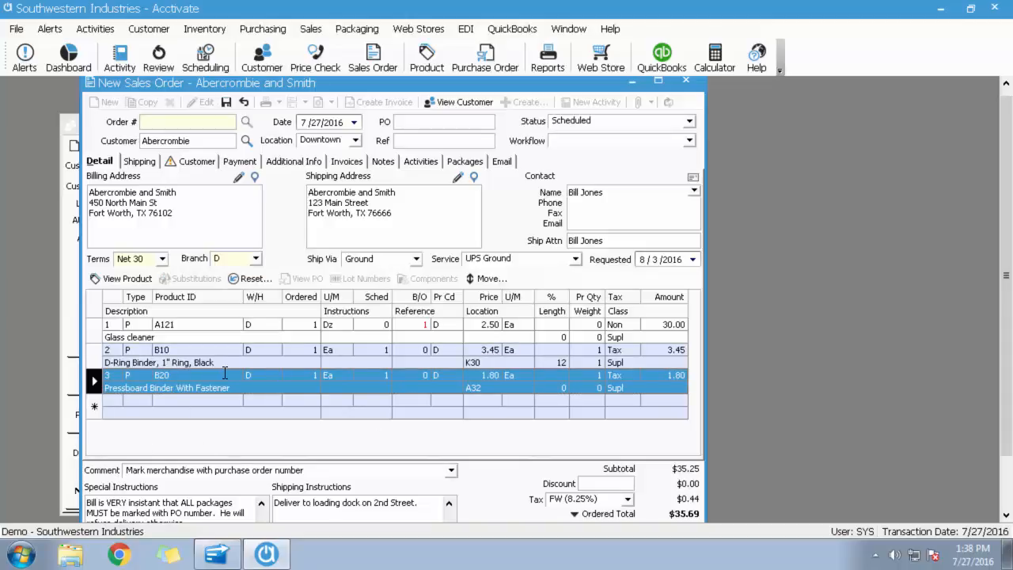
left_click(226, 102)
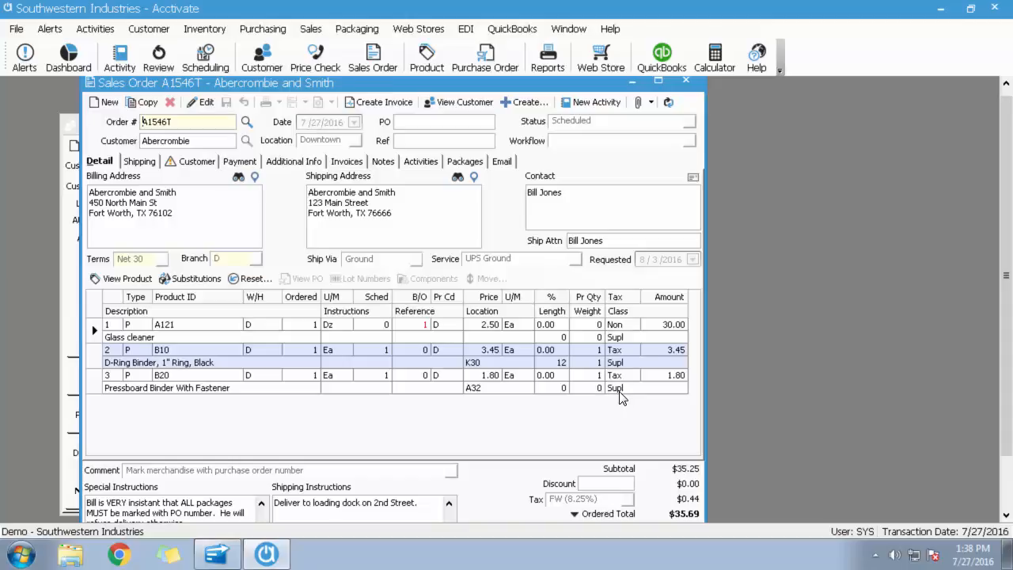
Edit the saved order, try ship-to location Main, switch the location to North, and save the order.
left_click(204, 103)
left_click(356, 140)
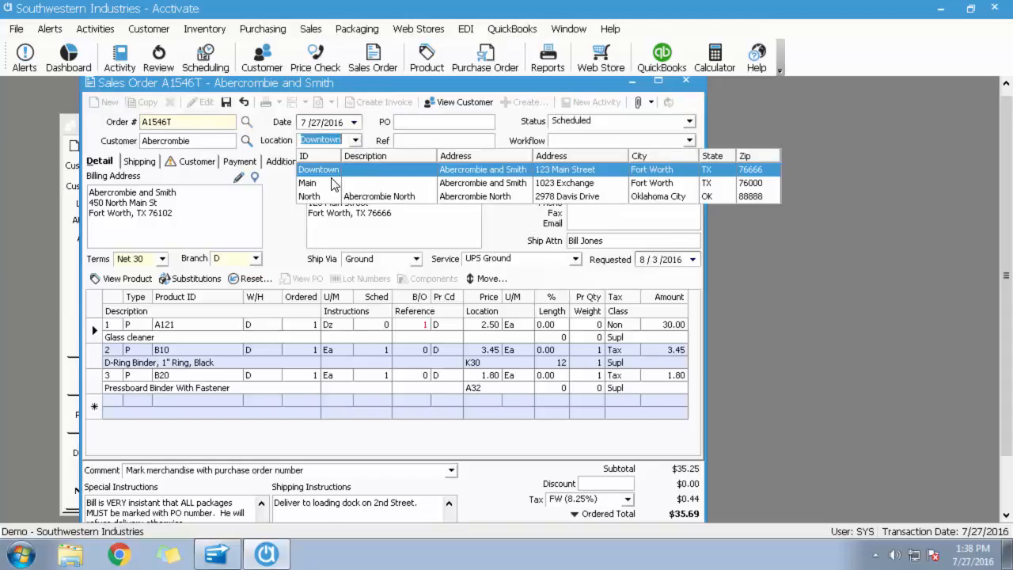
left_click(513, 183)
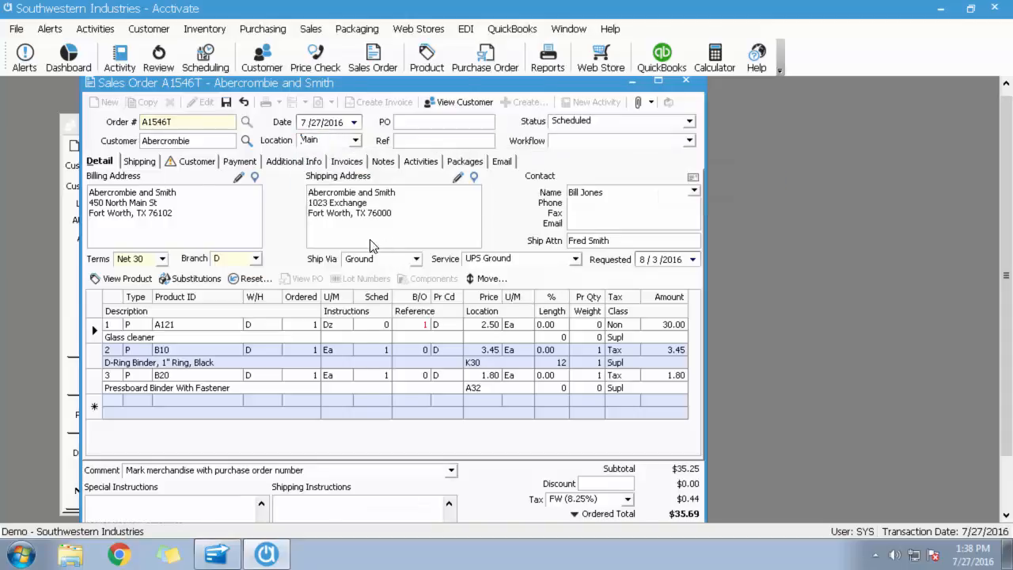
left_click(355, 140)
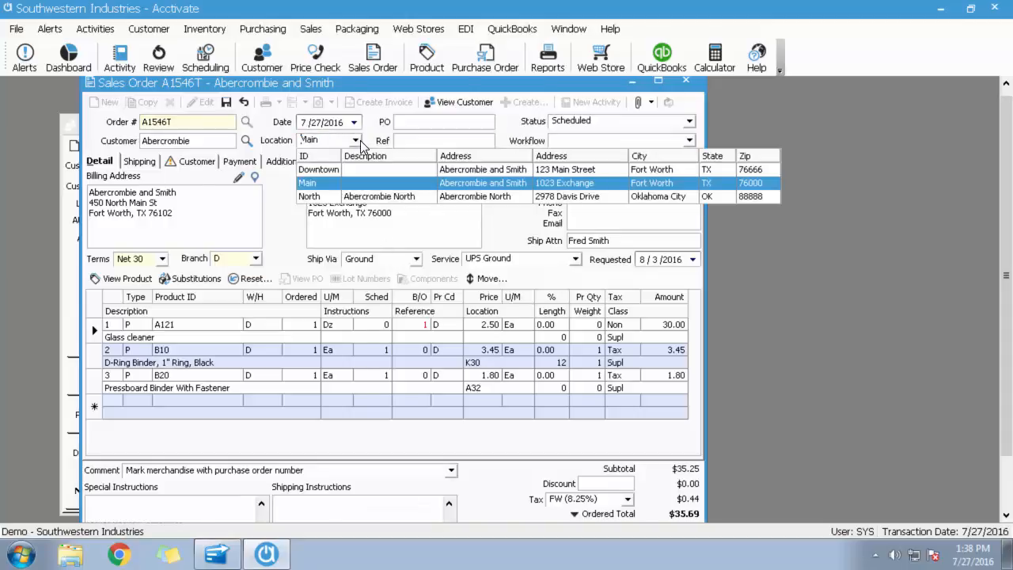
left_click(472, 198)
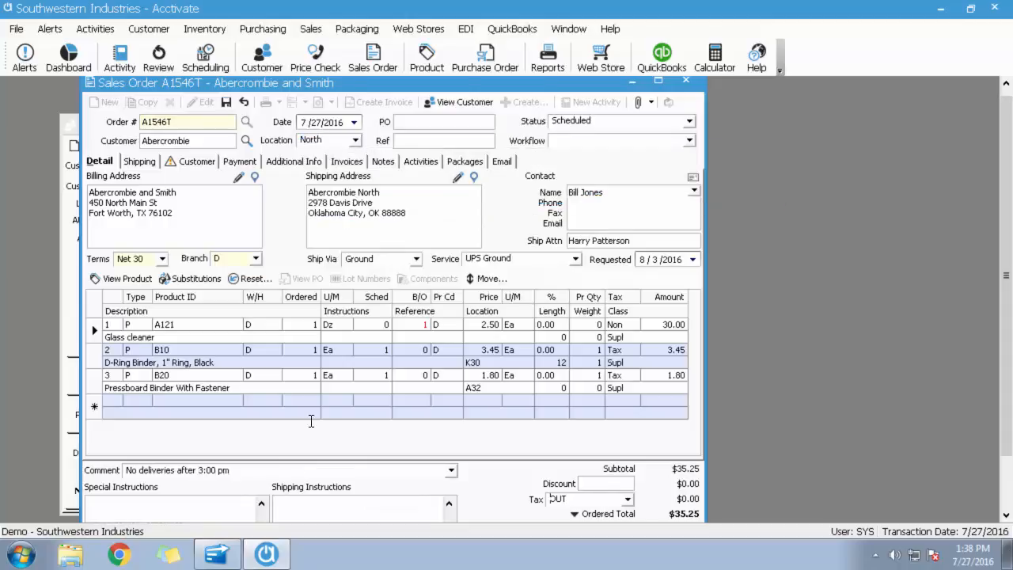
left_click(226, 101)
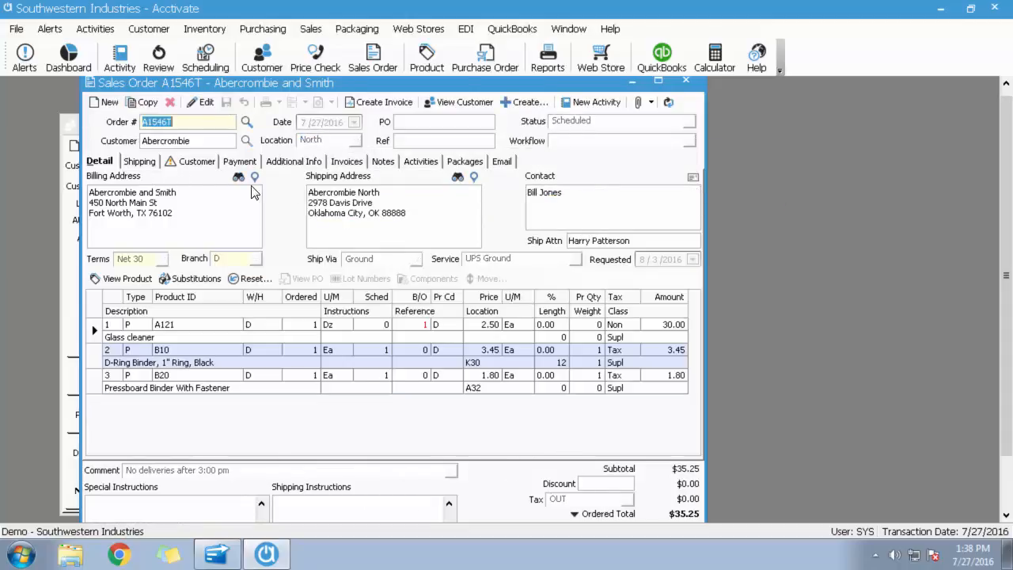
Close the sales order, open customer Anton's and examine its tax code, tax exemption and ship-to tax category.
left_click(685, 81)
left_click(210, 163)
type("anton")
key("Return")
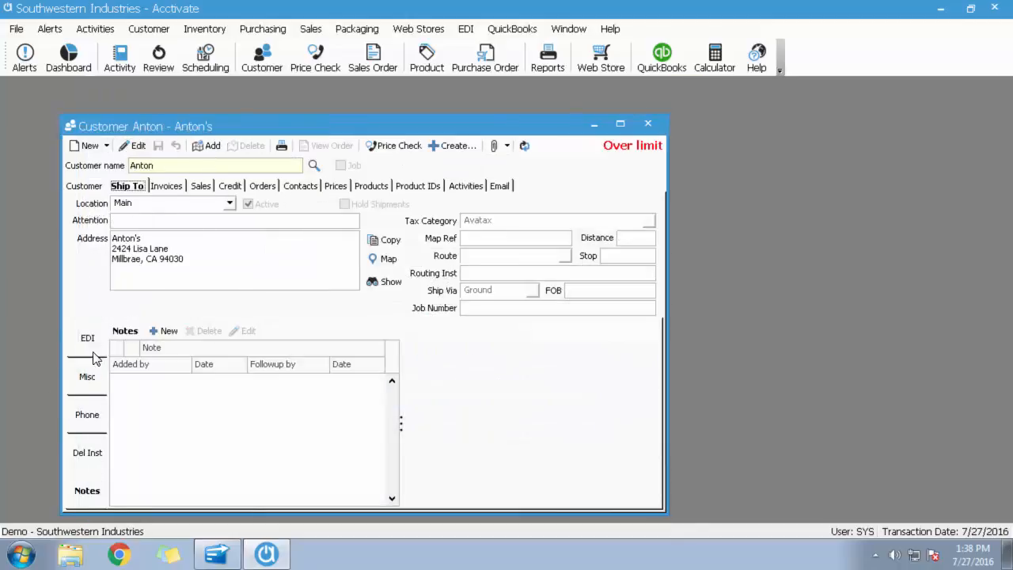
left_click(89, 186)
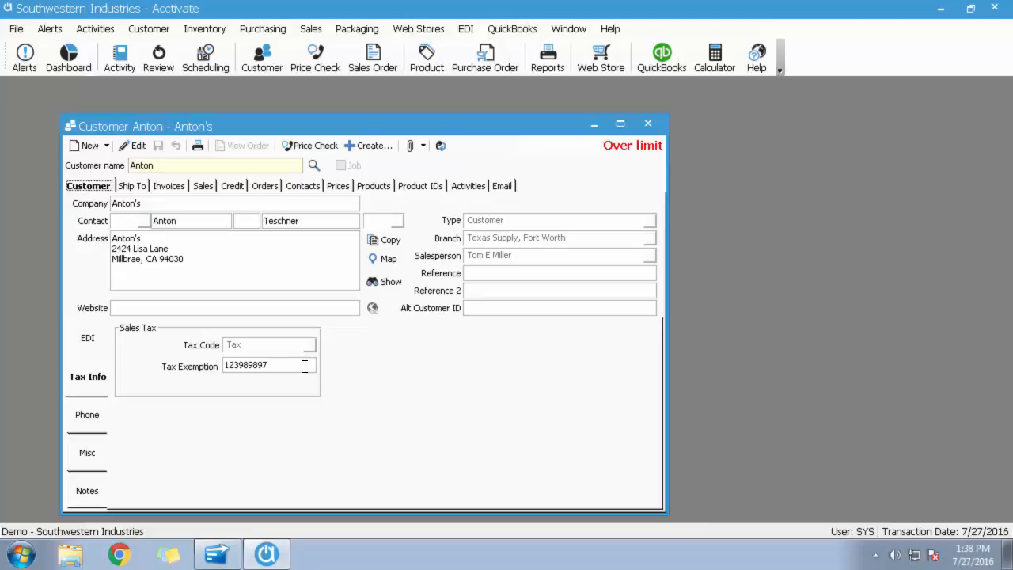
left_click(129, 187)
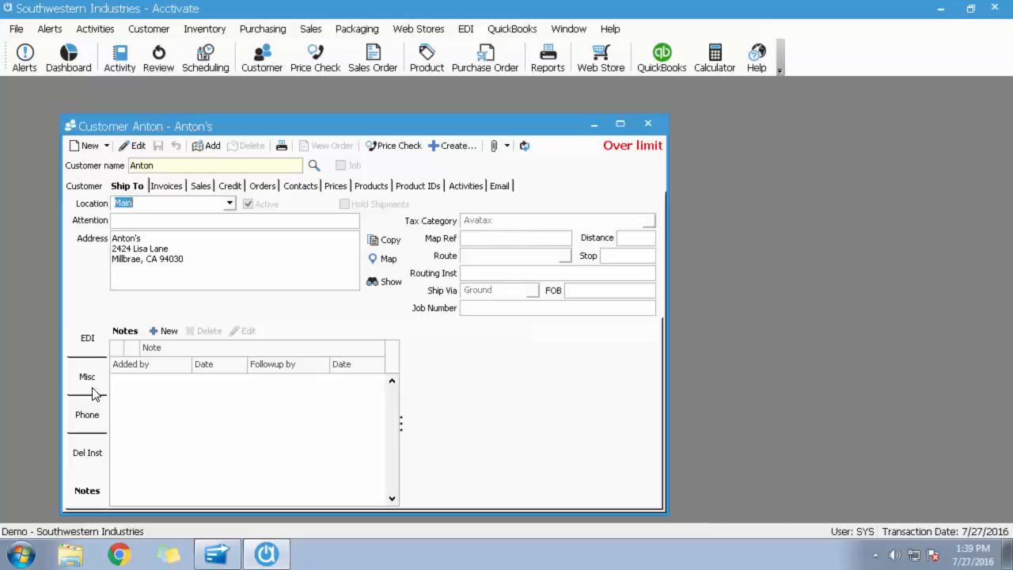
left_click(84, 190)
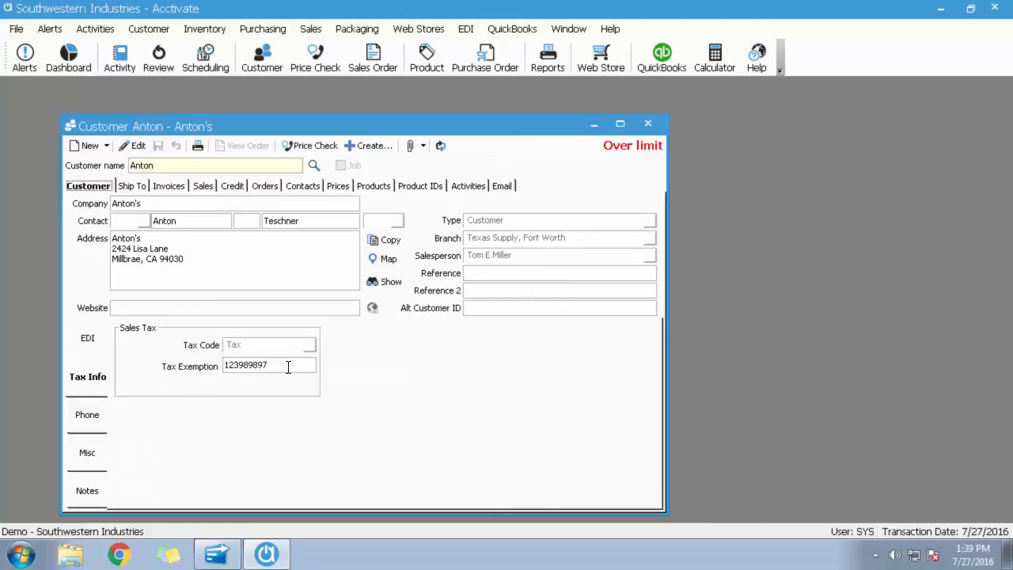
left_click(131, 186)
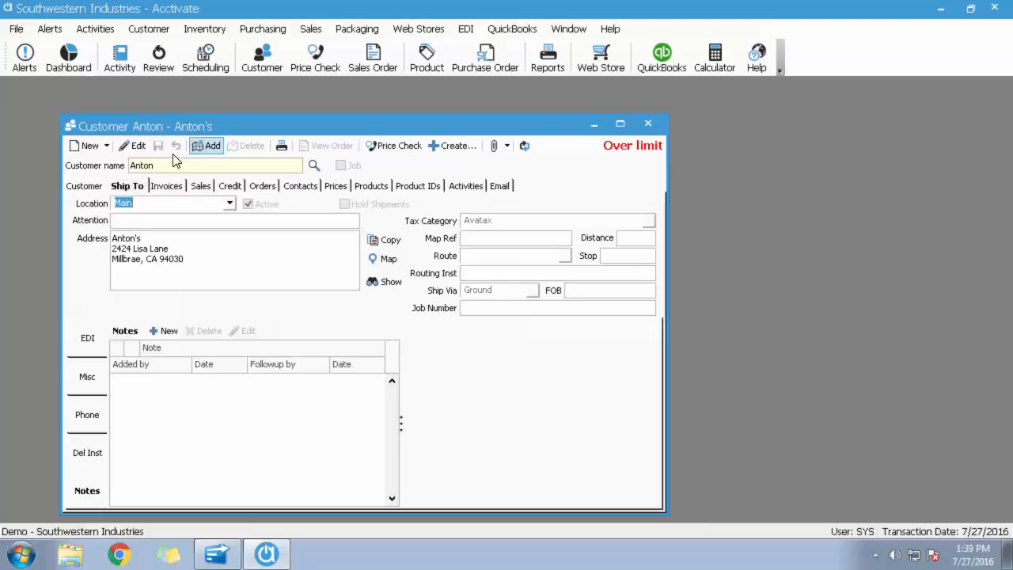
Create a sales order for Anton's with one each of products A121 and B10, dismiss the product note and save it.
left_click(452, 146)
left_click(459, 181)
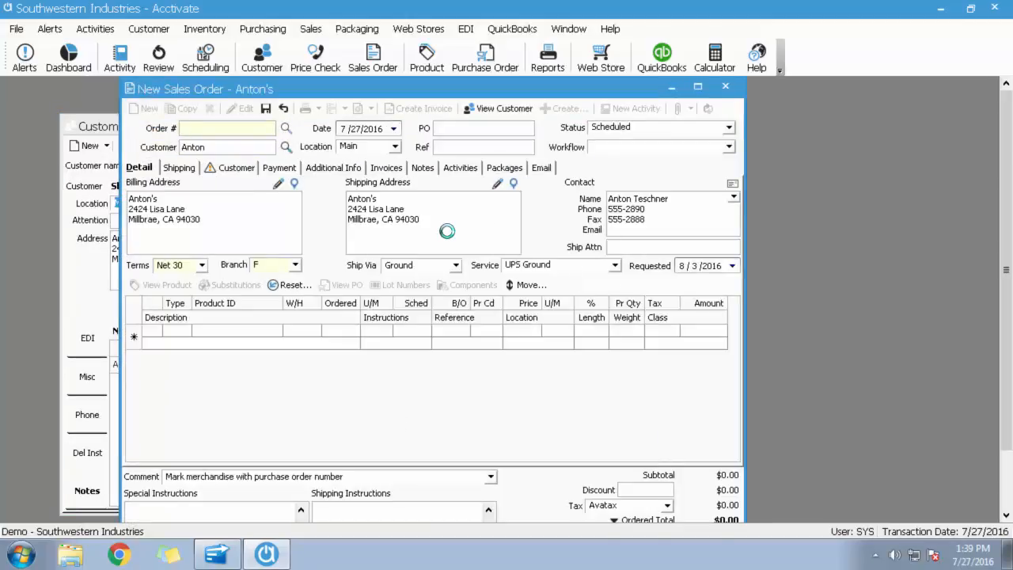
left_click(250, 330)
type("a121")
key("Return")
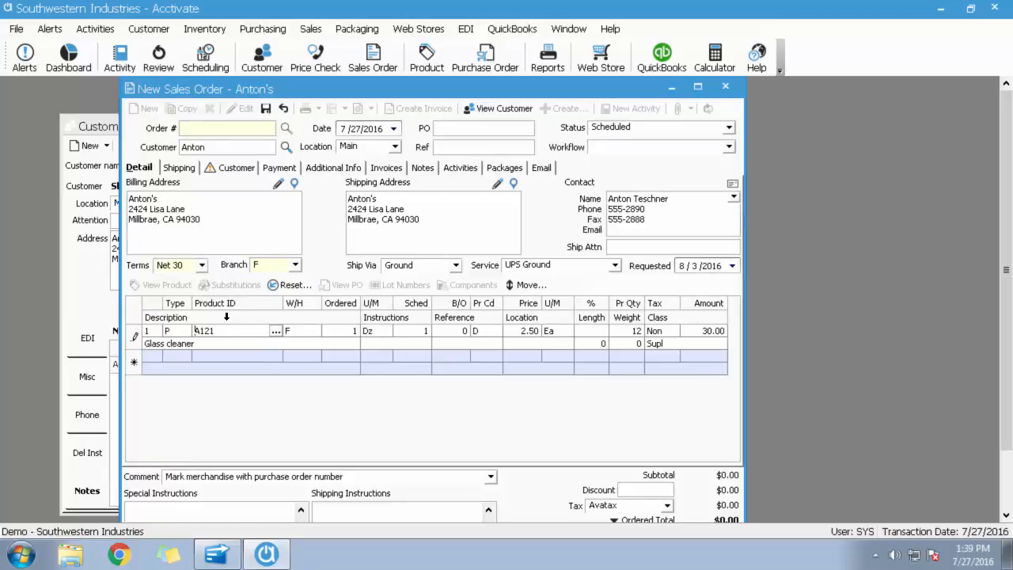
type("b10")
key("Return")
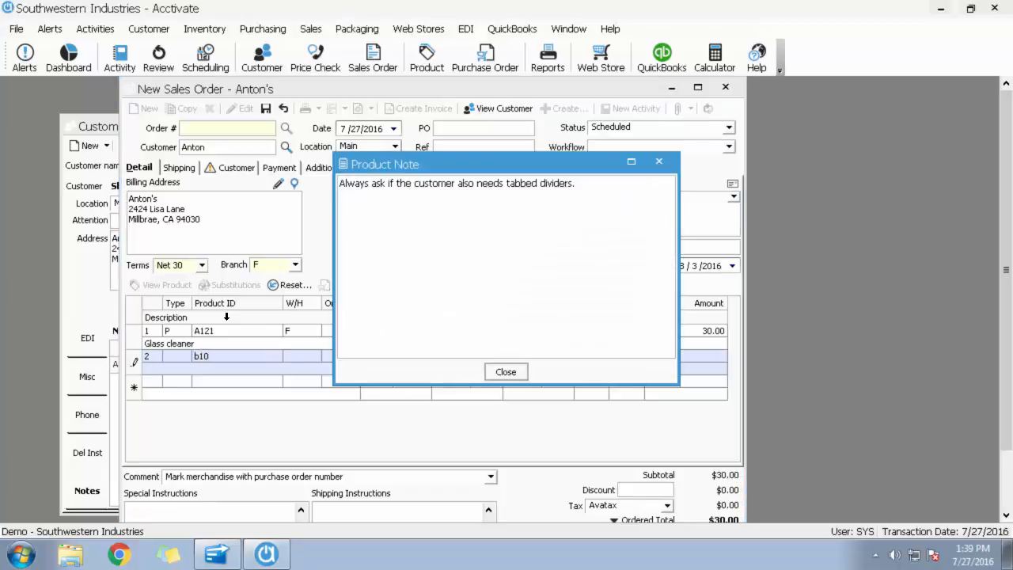
key("Return")
left_click(266, 108)
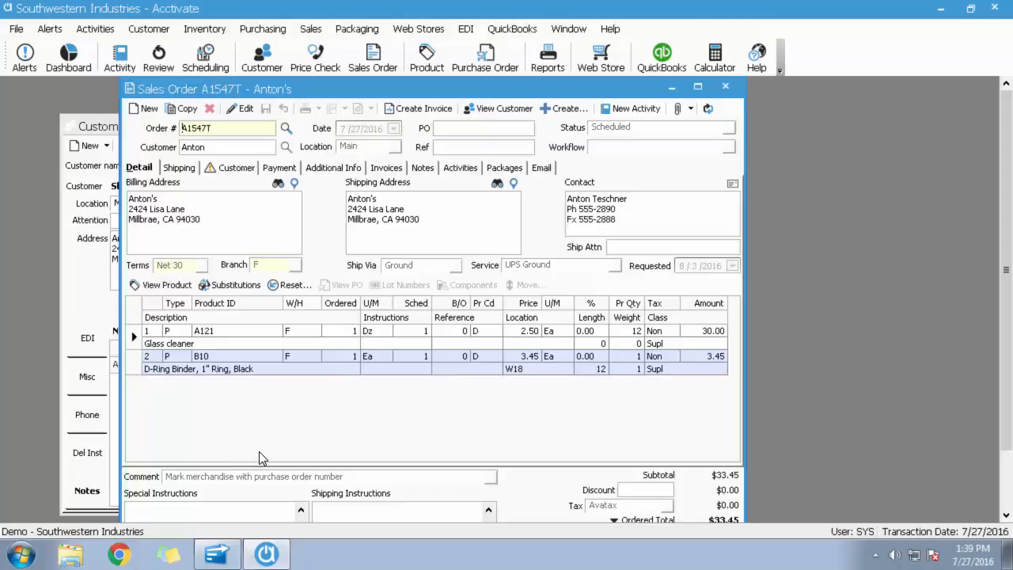
Examine the B10 line's tax and the shipping address on the Anton's order, and close the order.
left_click(133, 357)
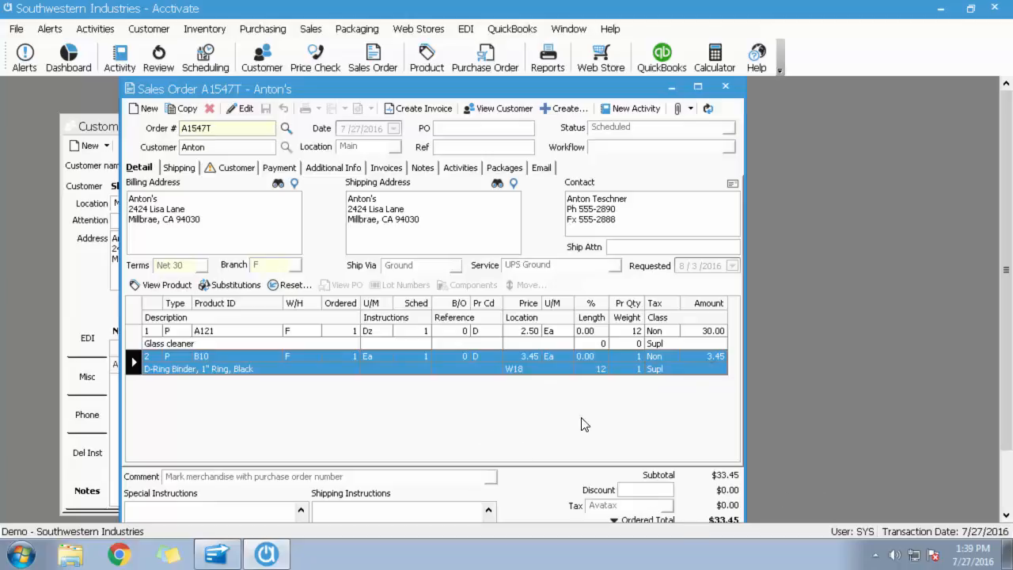
left_click_drag(430, 223, 327, 227)
left_click(327, 424)
left_click(726, 87)
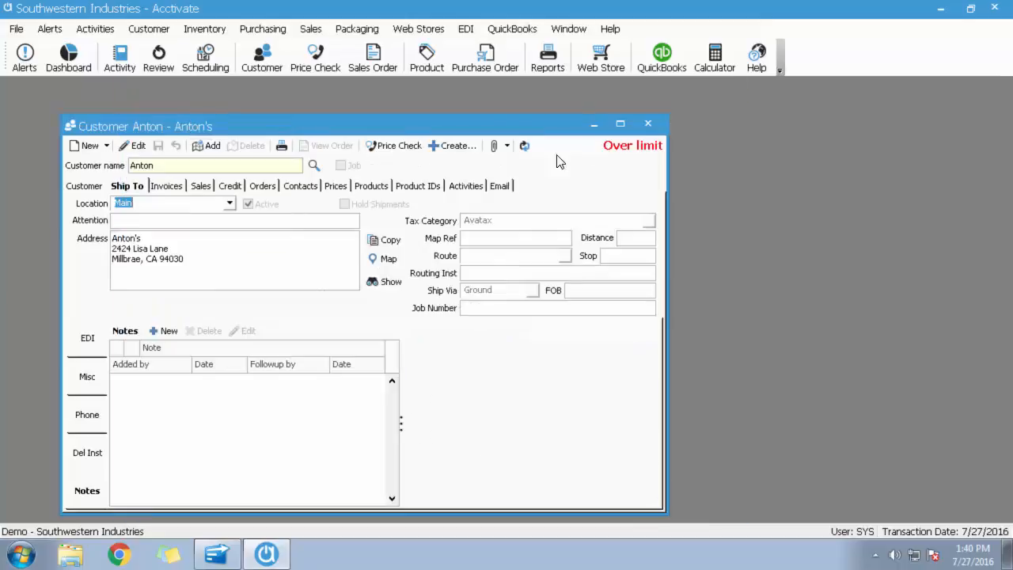
Open customer Ajax and examine its tax info and the tax category of its FTWTH ship-to location.
left_click(166, 164)
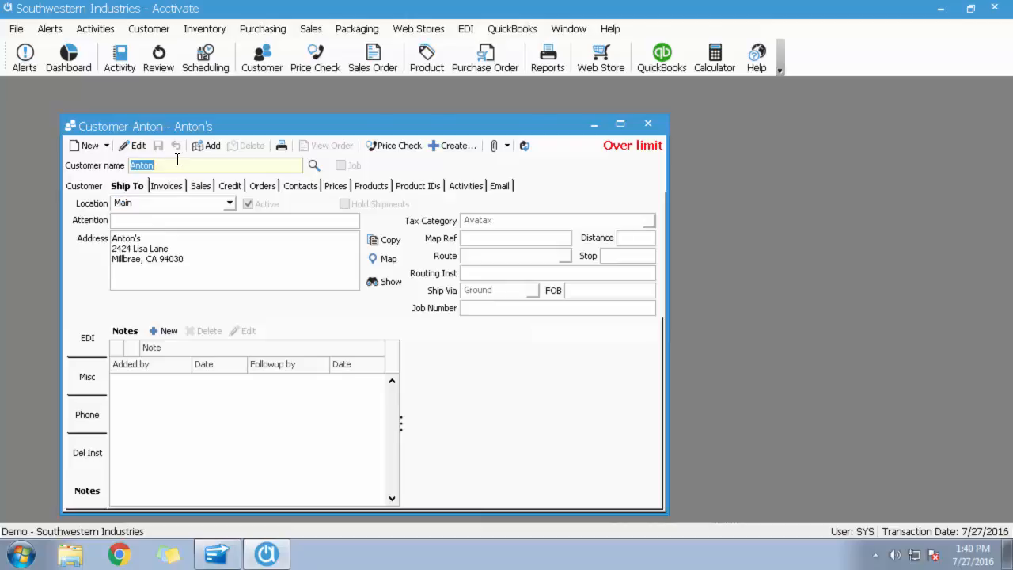
type("ajax")
key("Tab")
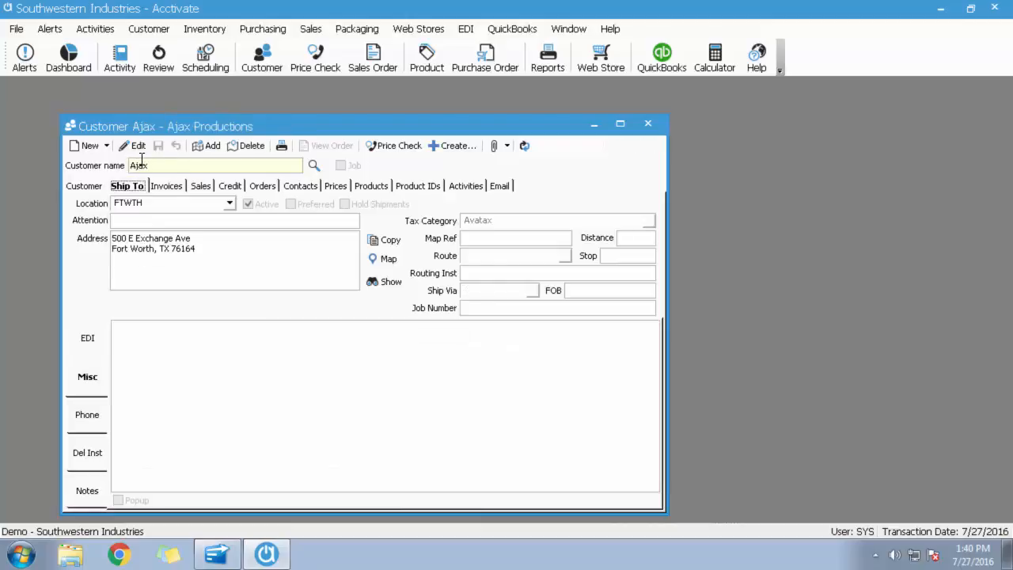
left_click(87, 188)
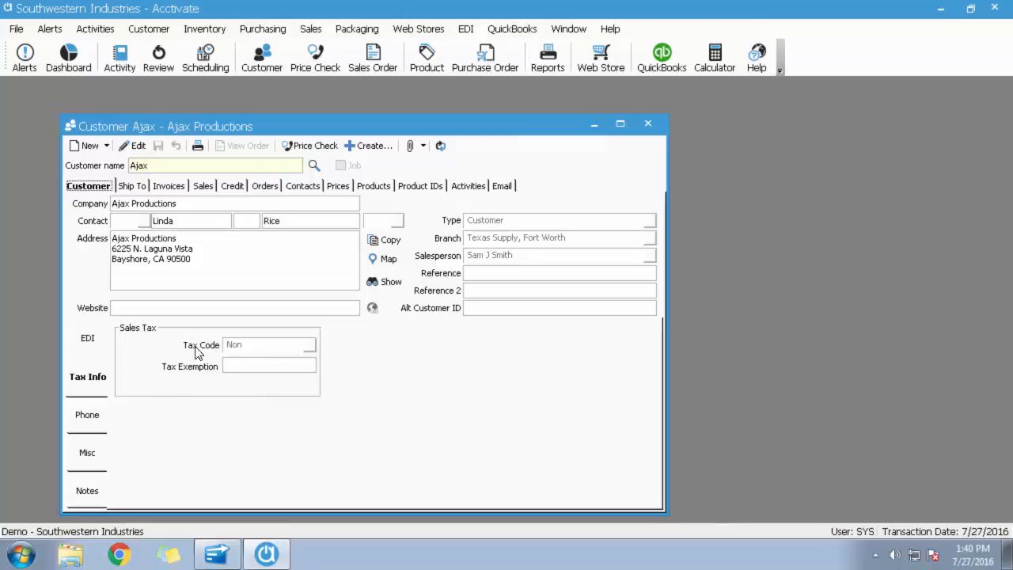
left_click(132, 188)
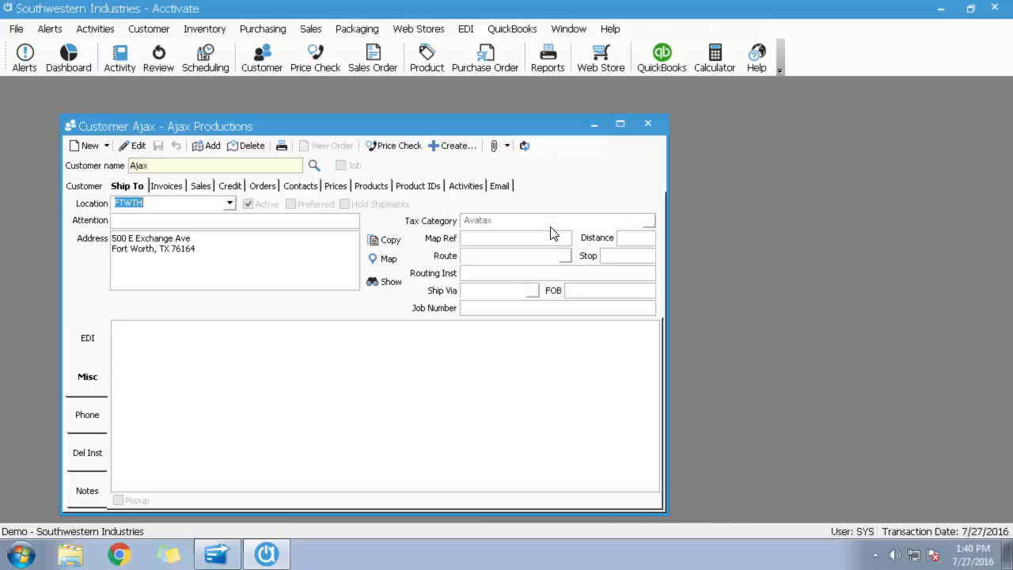
Create a sales order for Ajax's FTWTH location with one each of products A121, B20 and B10, dismiss the product note and save it.
left_click(453, 146)
left_click(472, 184)
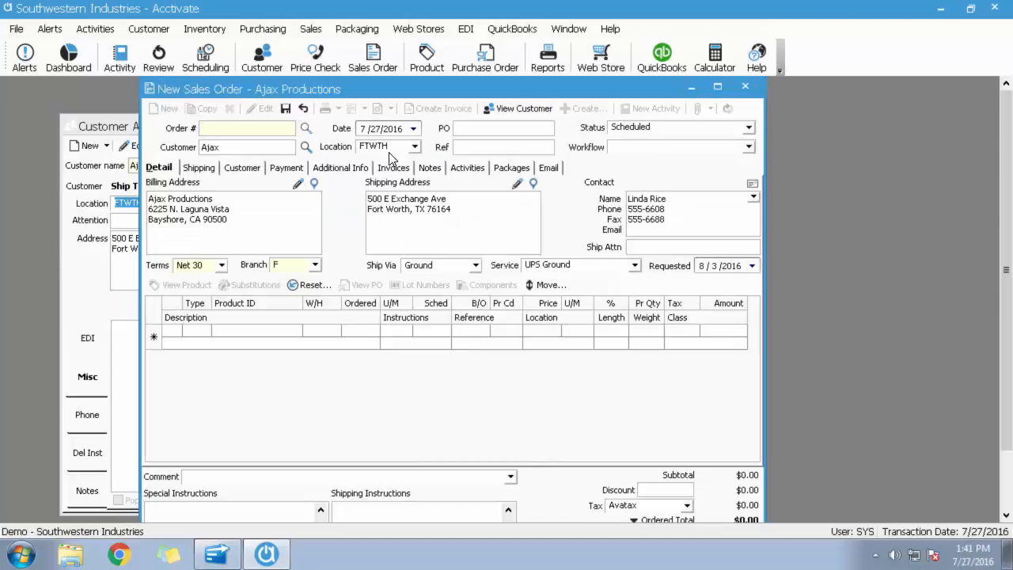
left_click(261, 329)
type("a121")
key("Return")
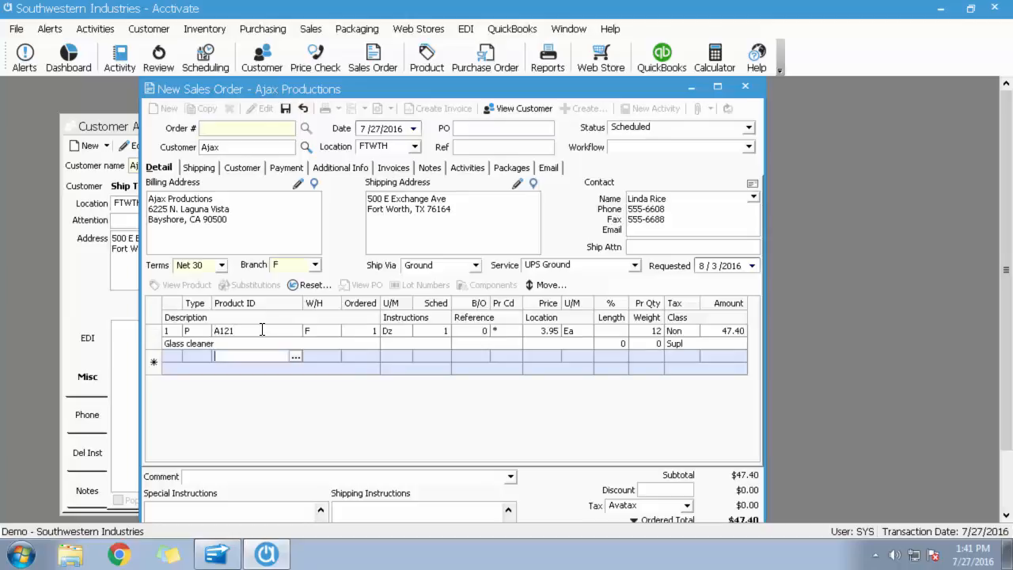
type("b20")
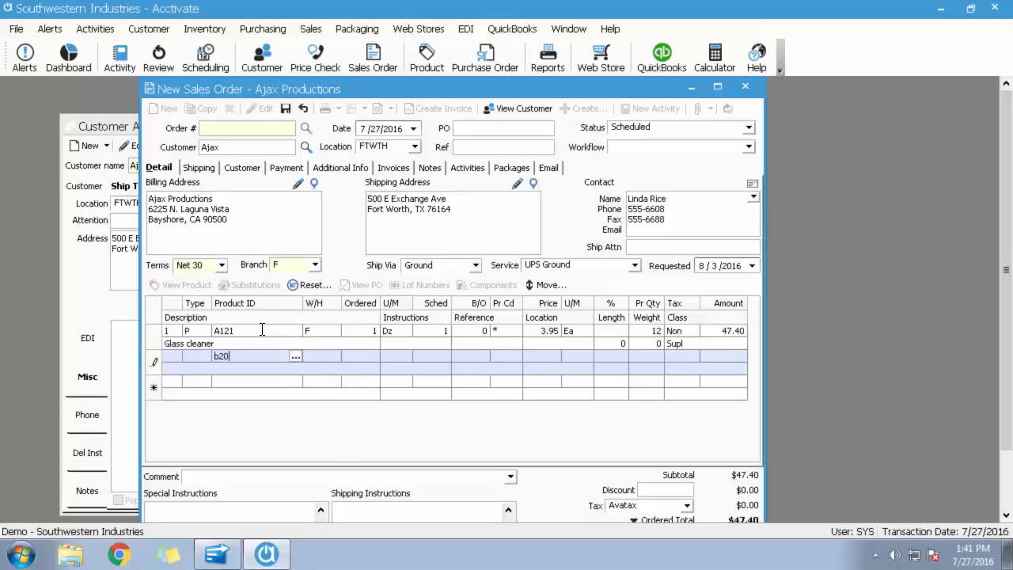
key("Return")
type("b10")
key("Return")
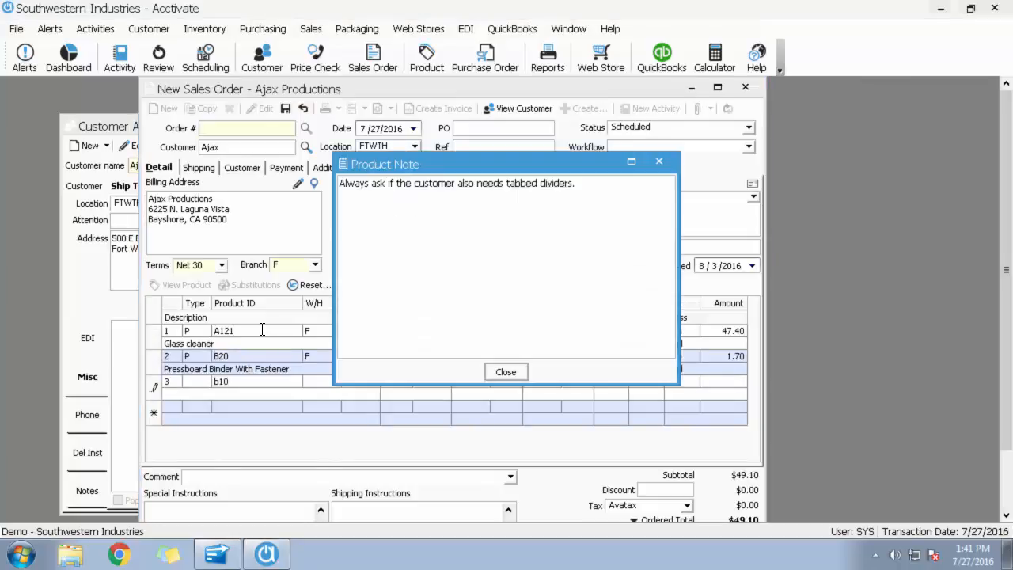
left_click(506, 371)
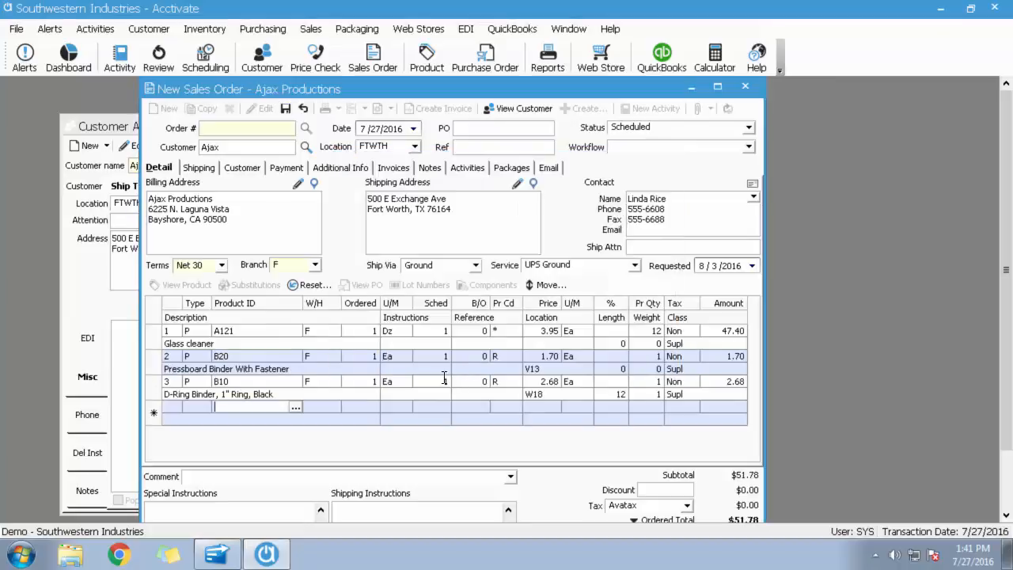
left_click(285, 110)
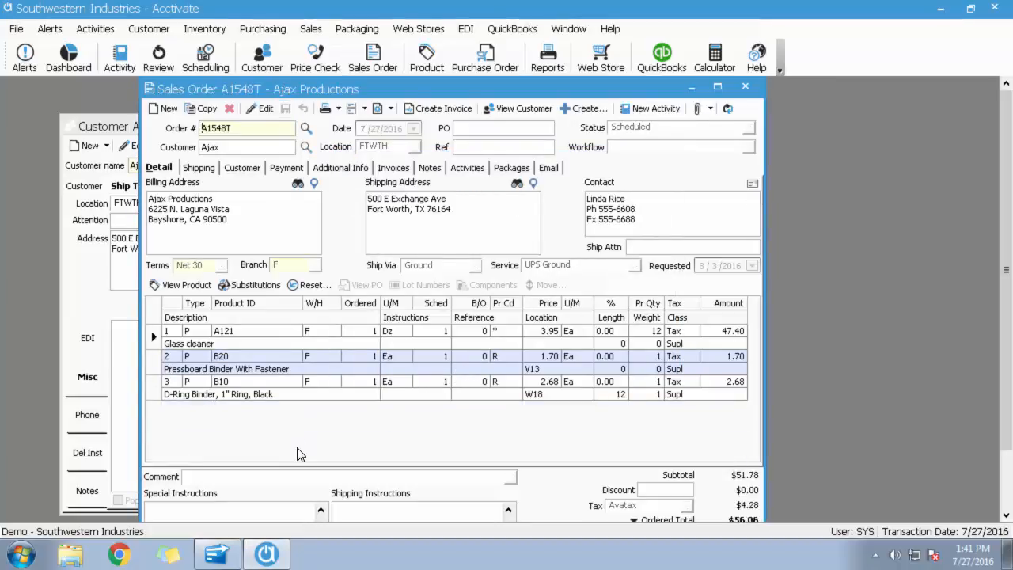
Select the order's A121 line, switch to AvaTax in the browser and examine Southwestern Industries' item tax code mappings and custom tax codes.
left_click(151, 336)
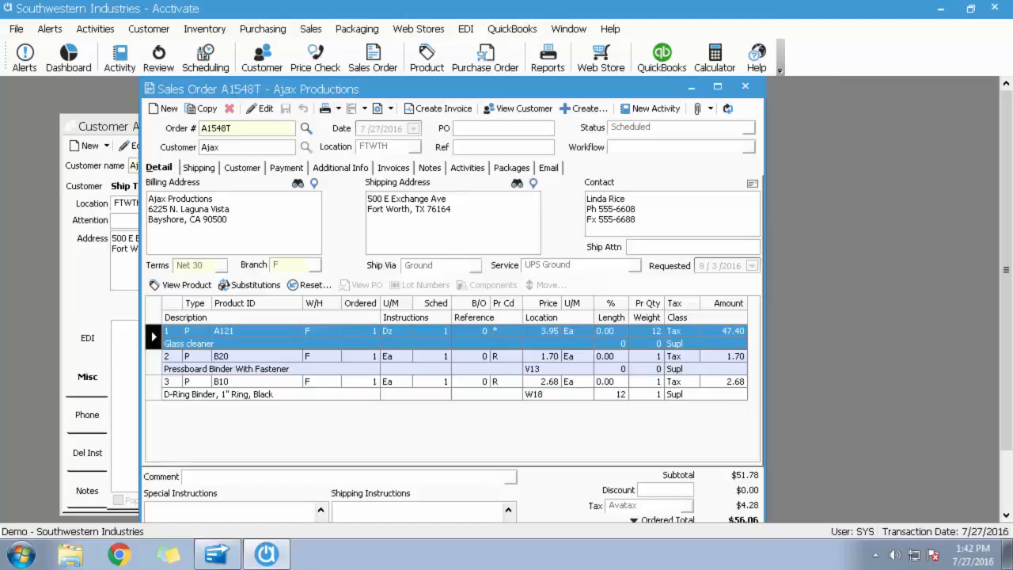
left_click(259, 560)
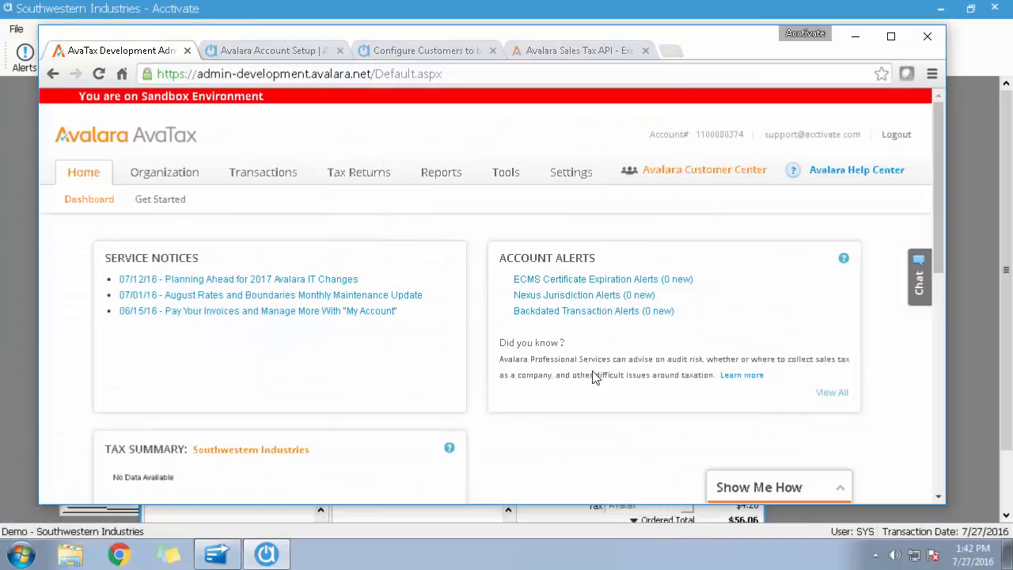
left_click(184, 178)
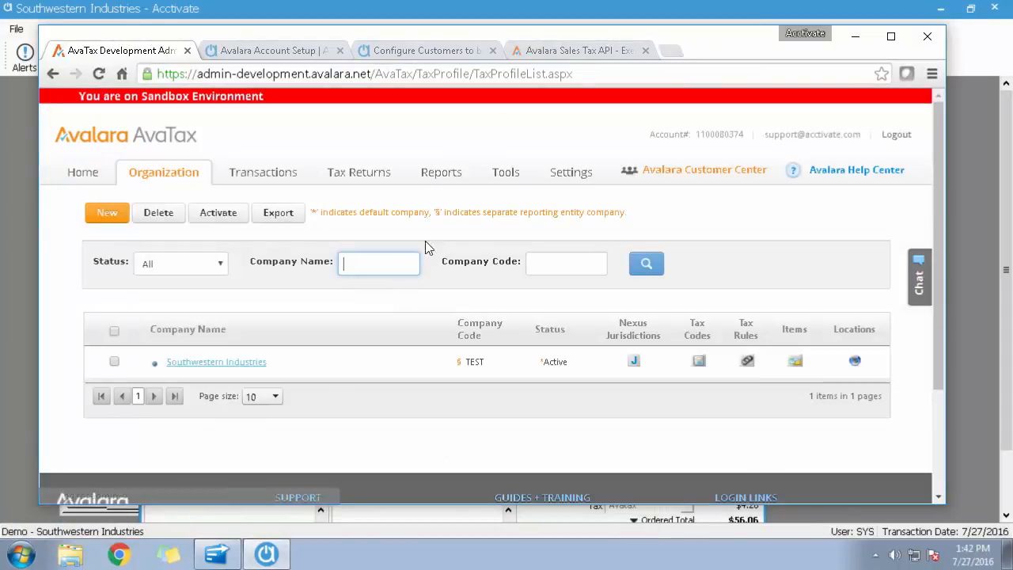
left_click(795, 366)
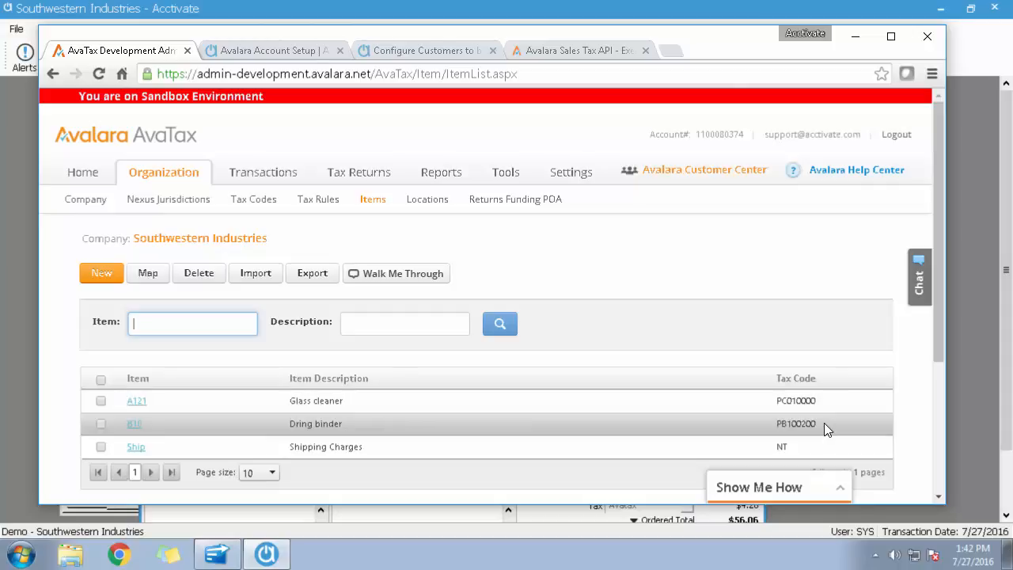
left_click(969, 396)
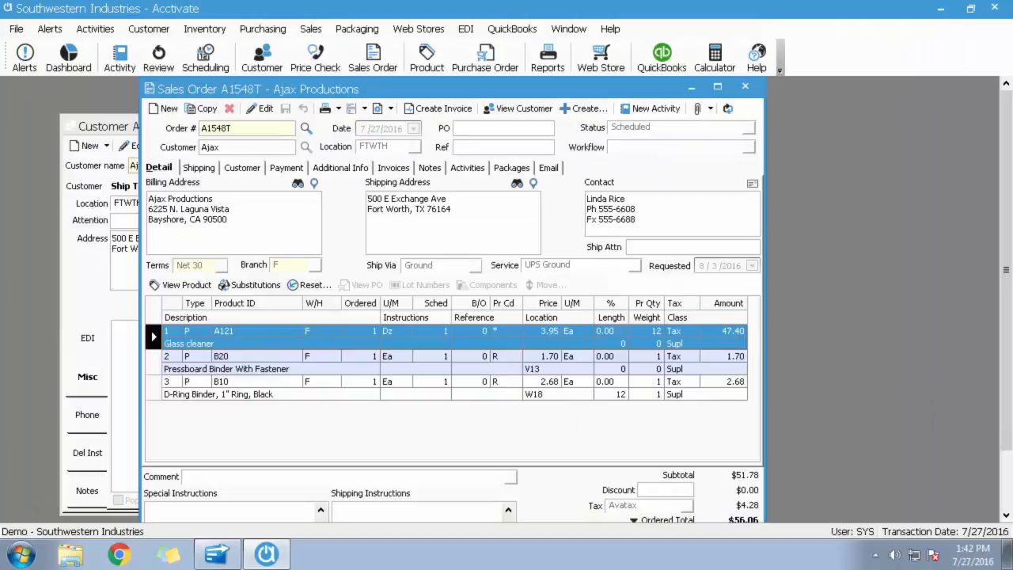
left_click(187, 568)
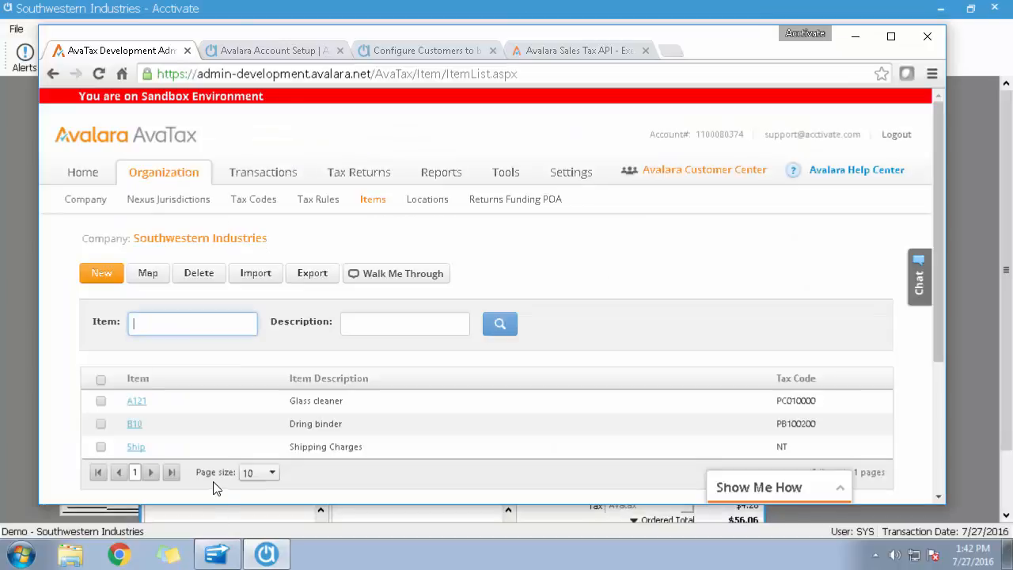
left_click(261, 199)
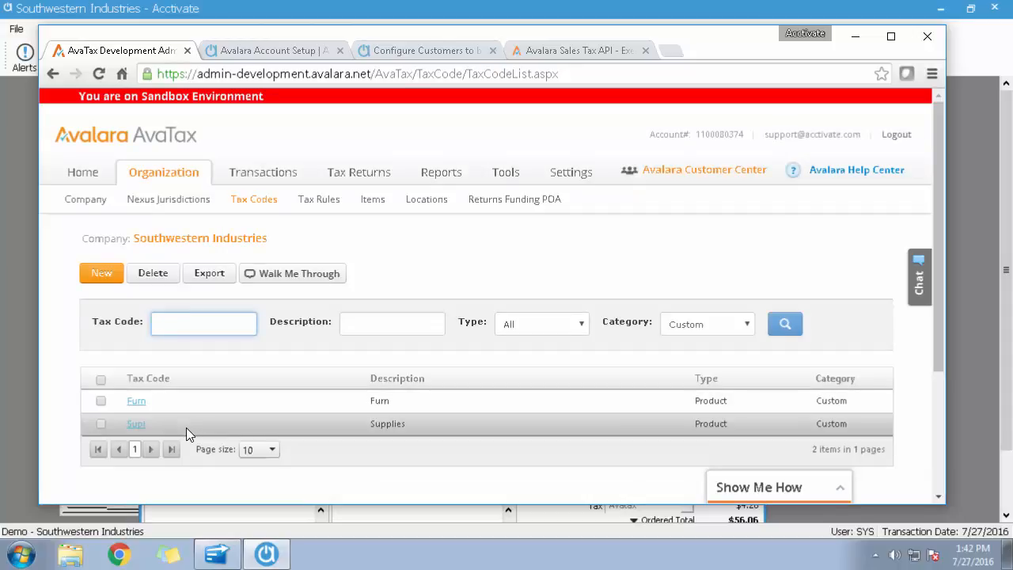
left_click(373, 205)
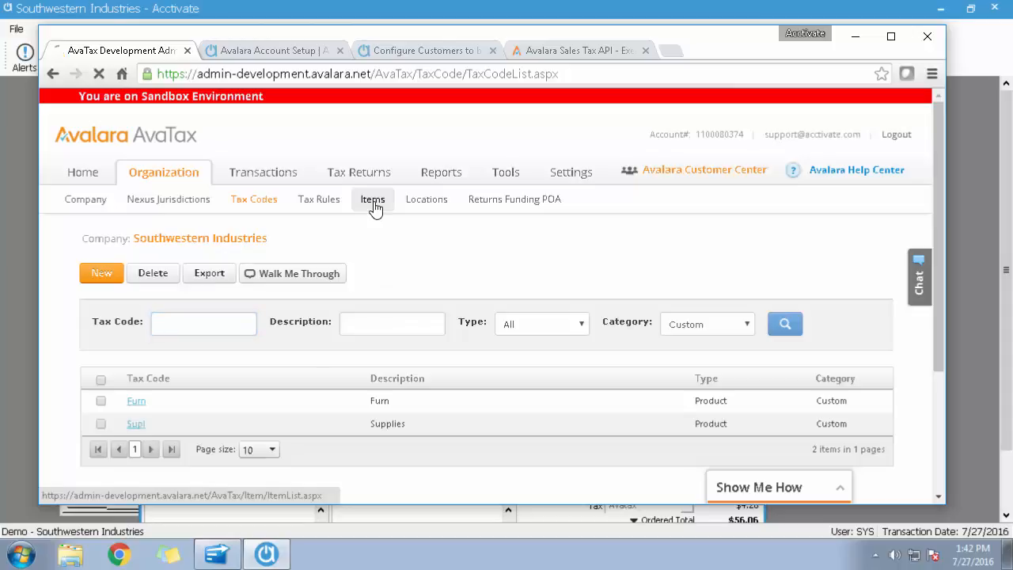
Switch back to Acctivate, add a SHIP shipping charge line to the Ajax sales order and save it.
left_click(958, 424)
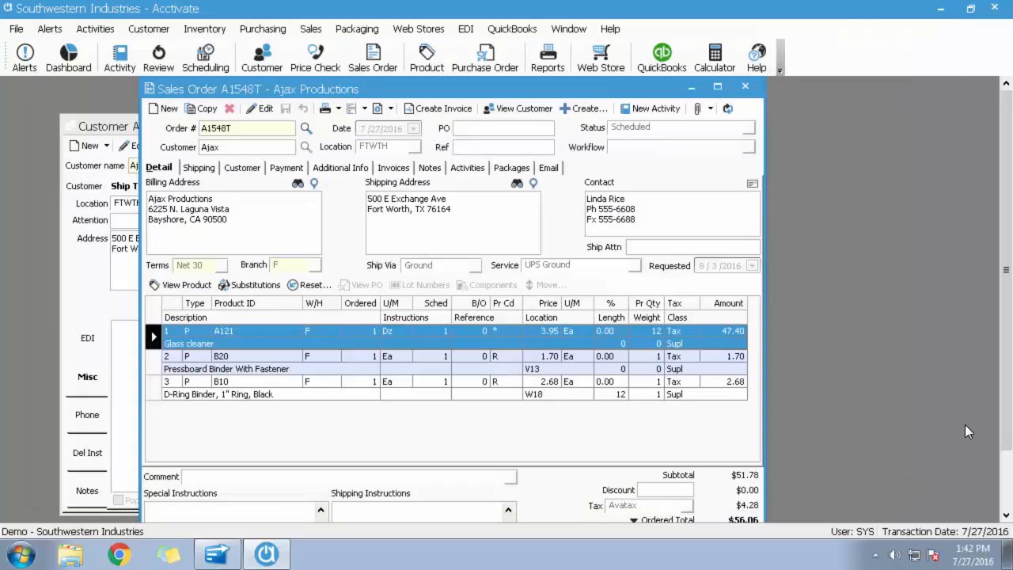
left_click(266, 116)
type("ship")
key("Tab")
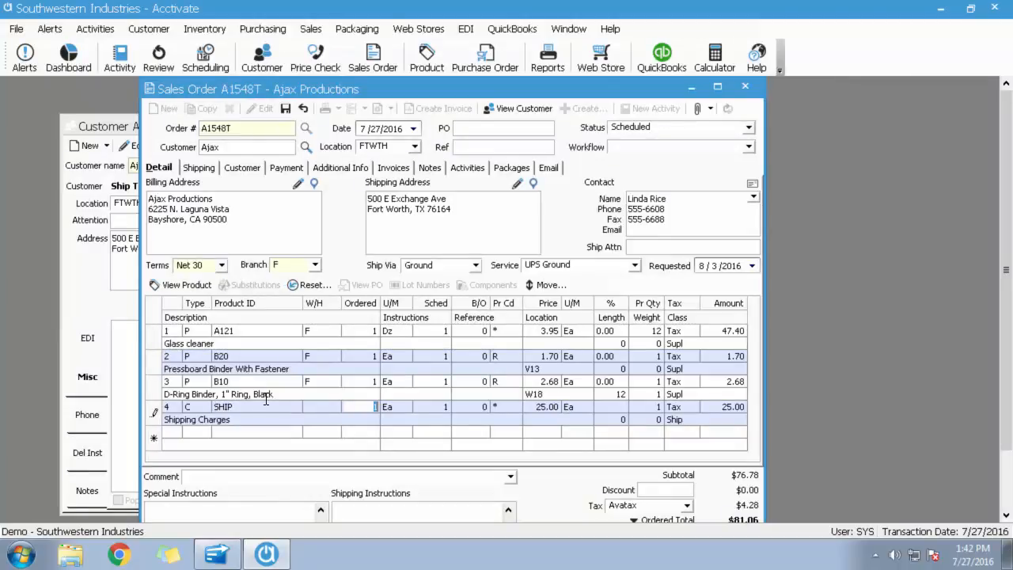
left_click(286, 108)
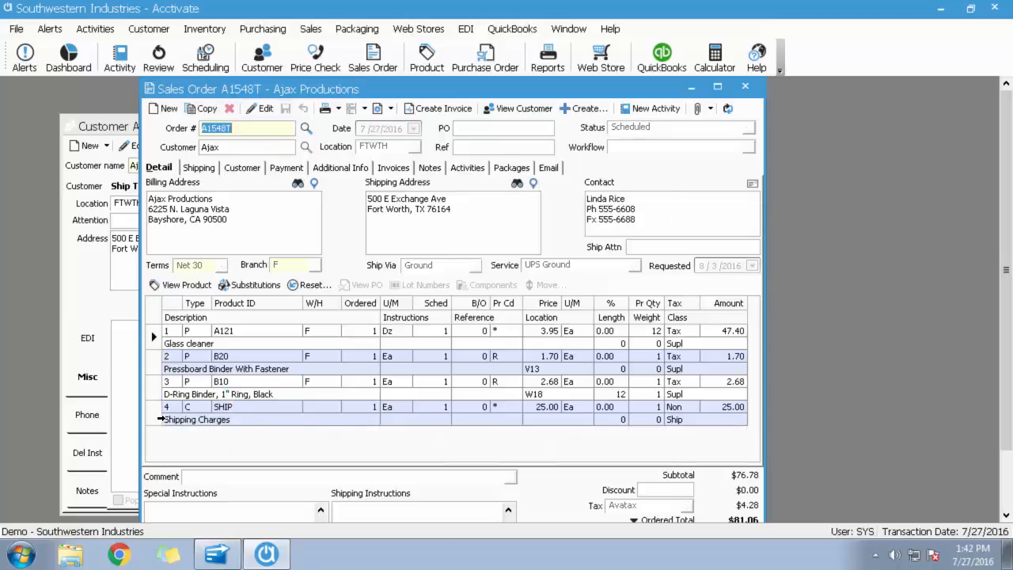
Examine the tax code on the order's shipping charge line and close the sales order.
left_click(158, 419)
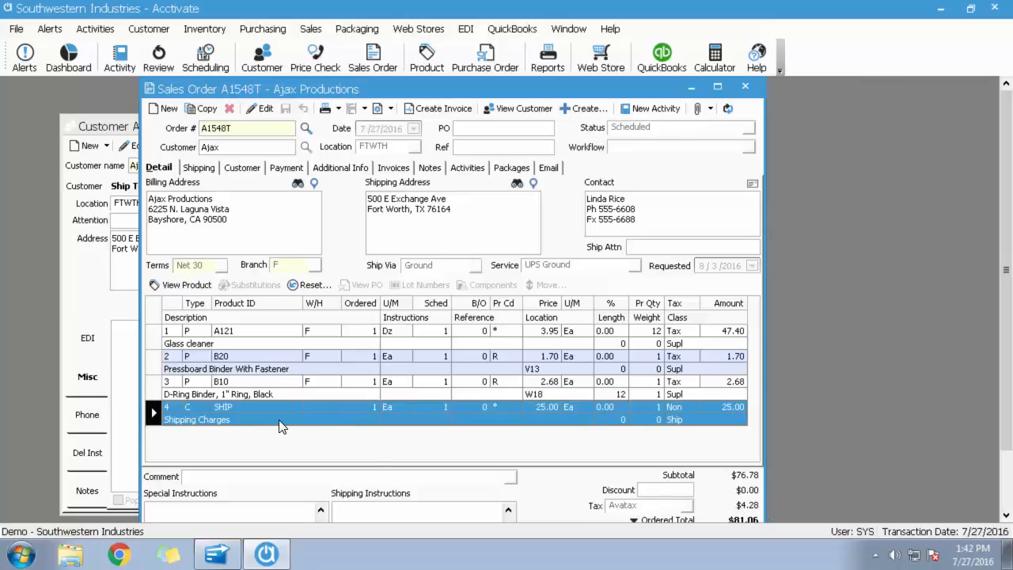
left_click(256, 422)
left_click(745, 88)
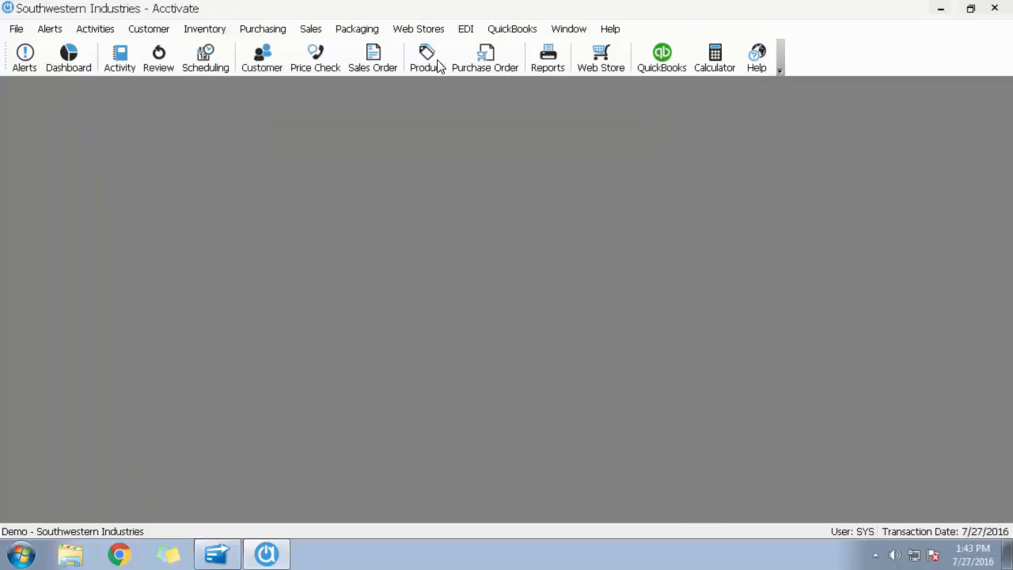
Open product CP2003 and examine its tax code and not-for-resale setting.
left_click(431, 60)
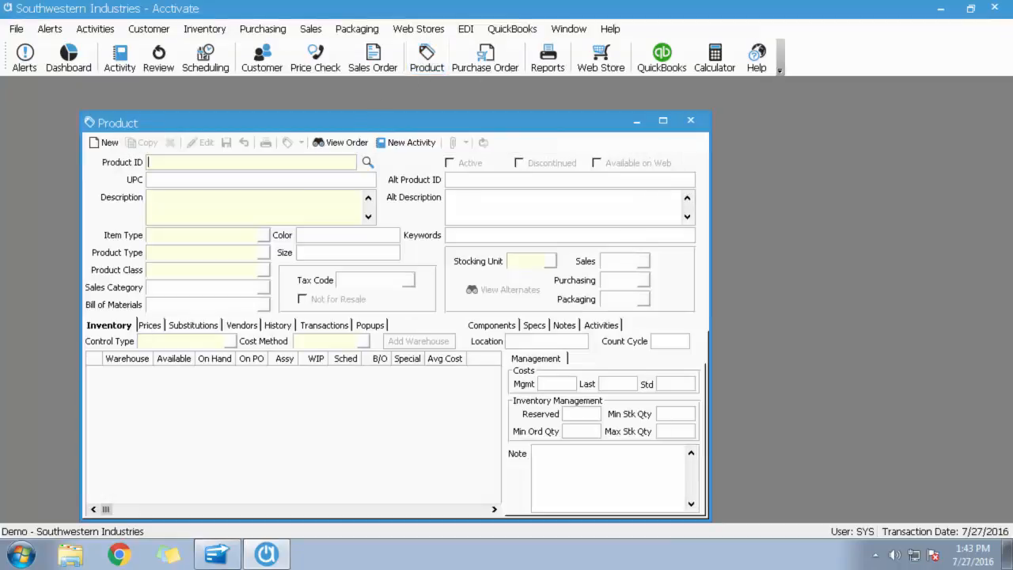
type("cp2003")
key("Return")
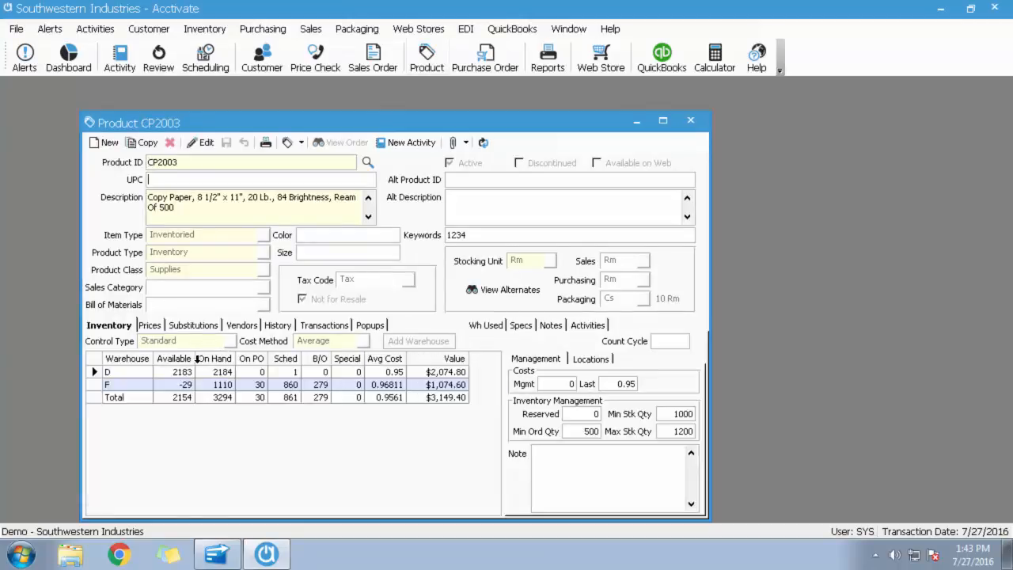
Start a new sales order for customer Adams.
left_click(379, 61)
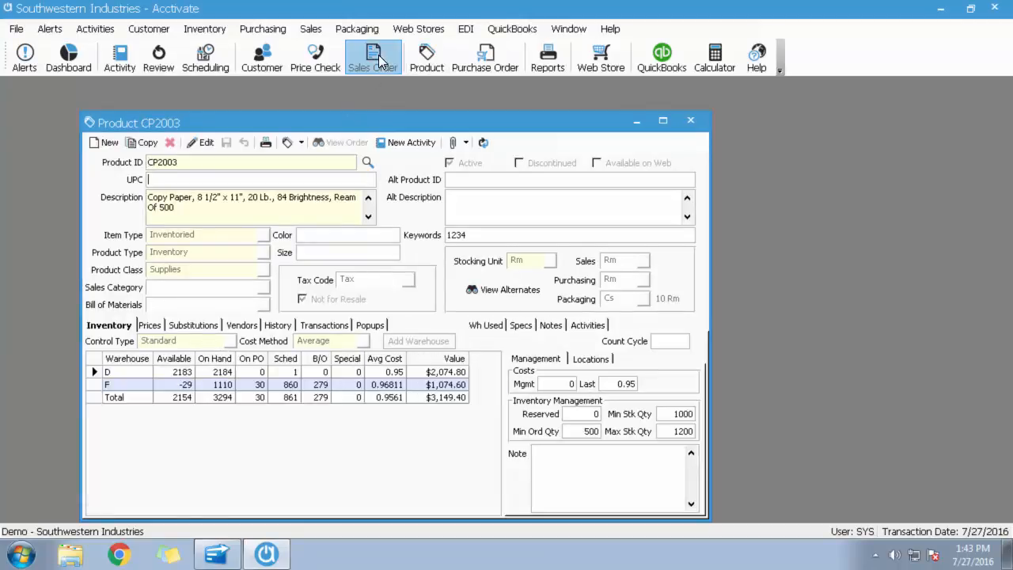
left_click_drag(371, 91, 512, 99)
left_click(356, 155)
left_click(269, 116)
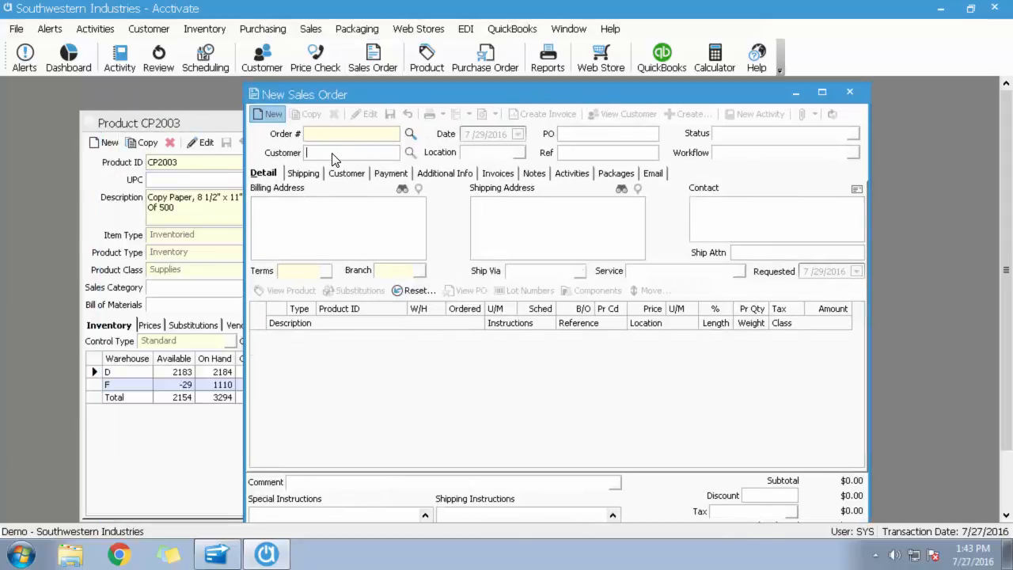
type("adams")
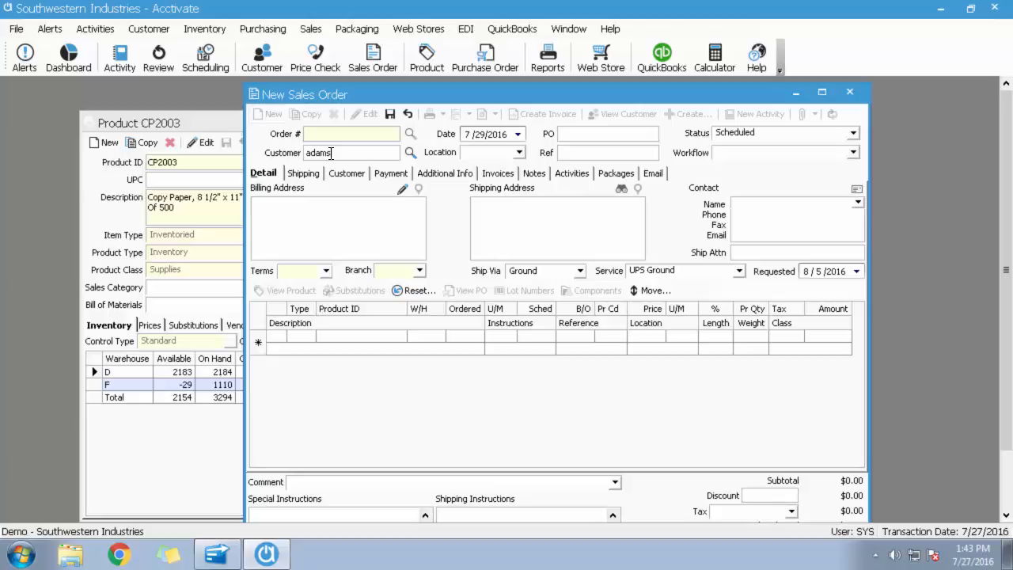
key("Tab")
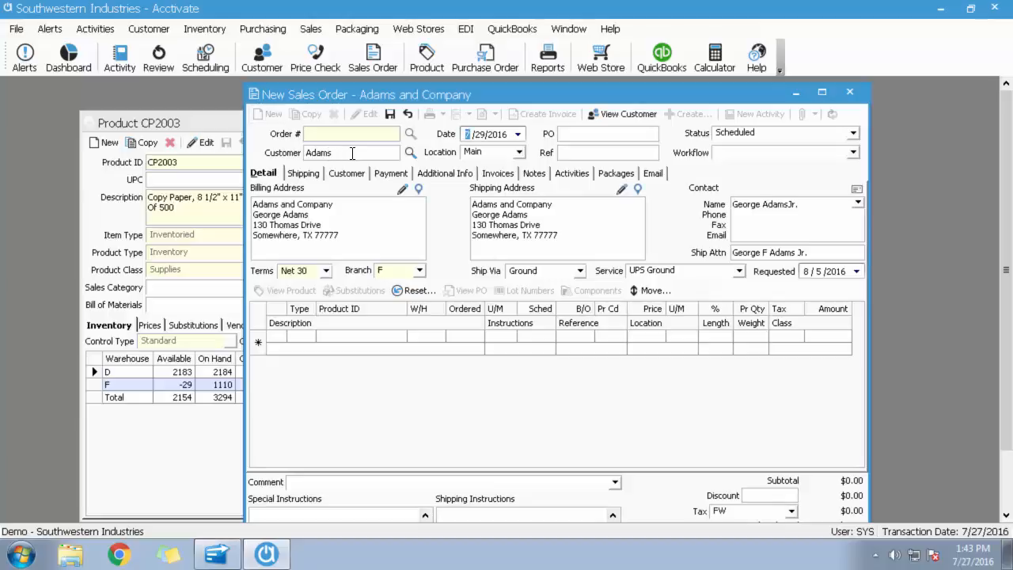
Add one each of products CP2003, B20 and B10 to the Adams sales order and save it.
left_click(354, 333)
type("cp2003")
key("Tab")
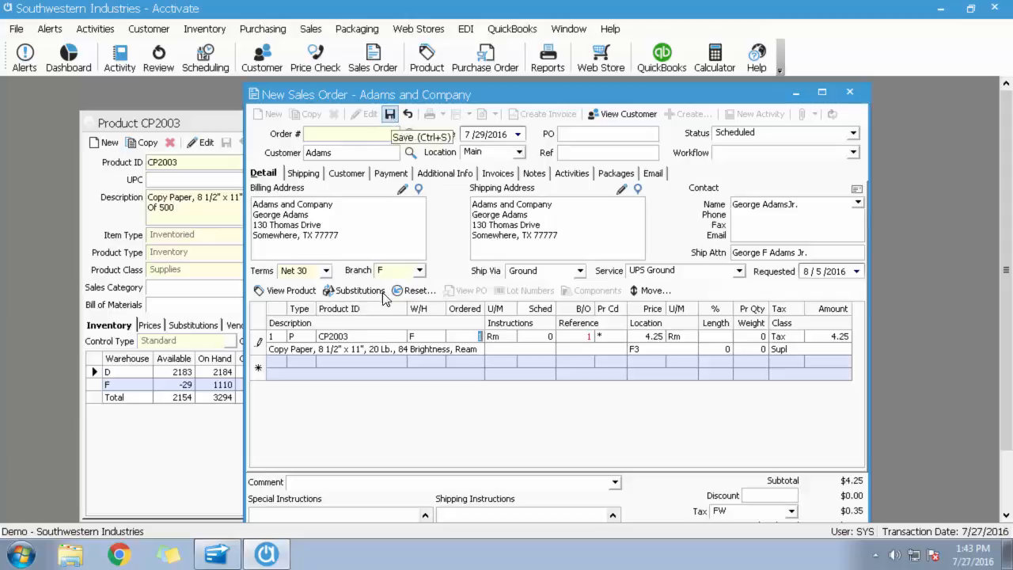
left_click(354, 363)
type("B20")
key("Return")
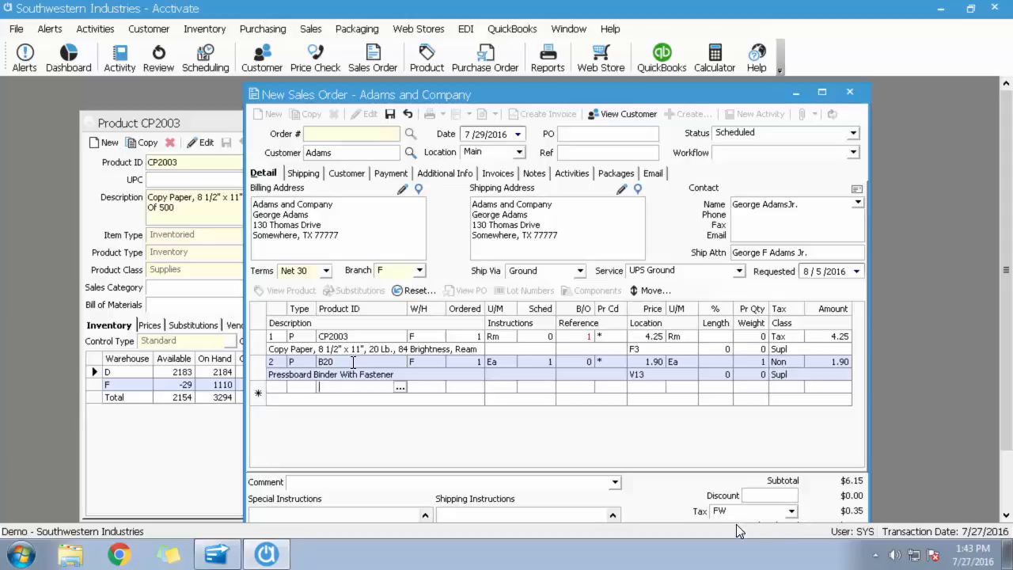
type("B10")
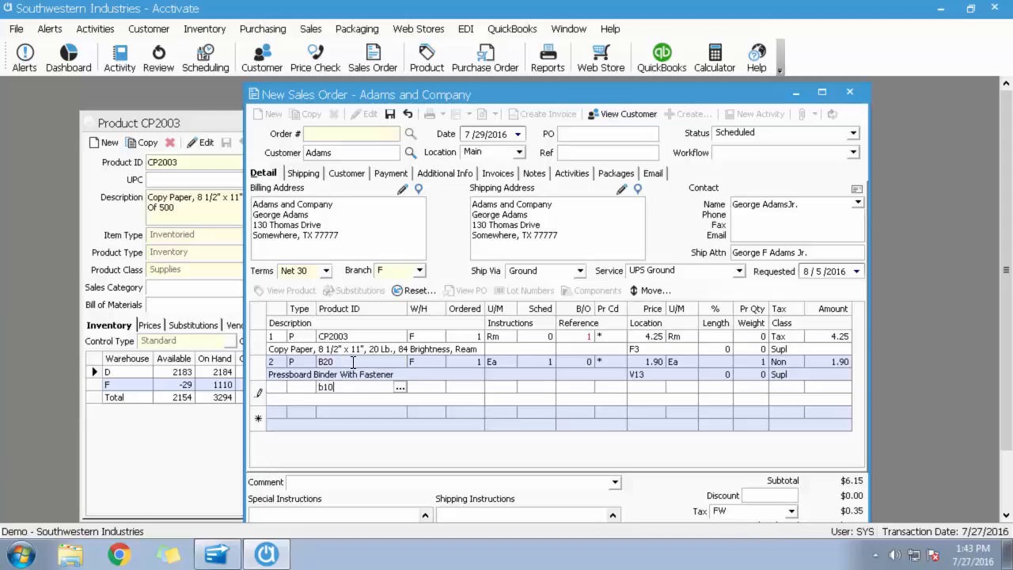
key("Return")
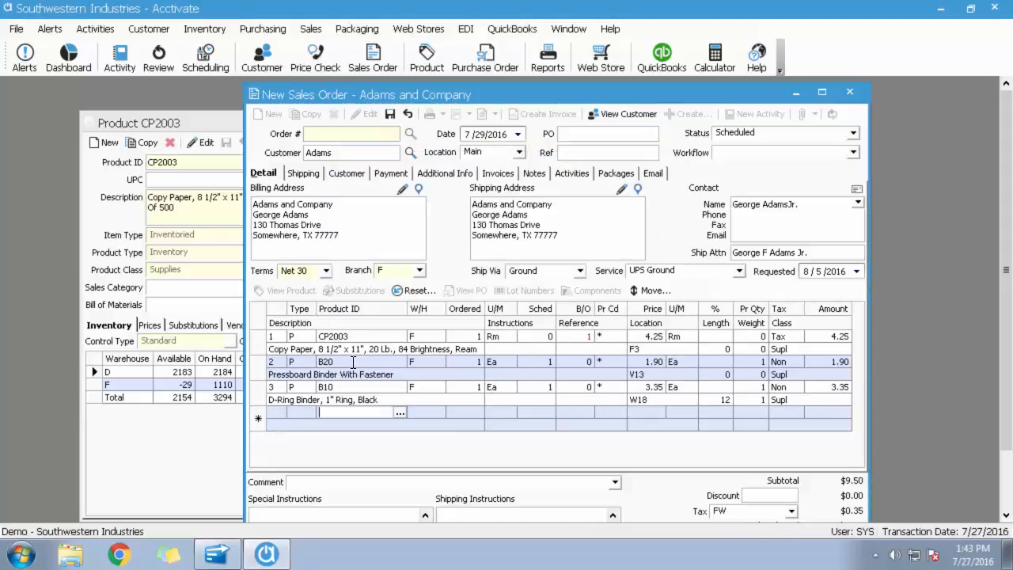
left_click(390, 115)
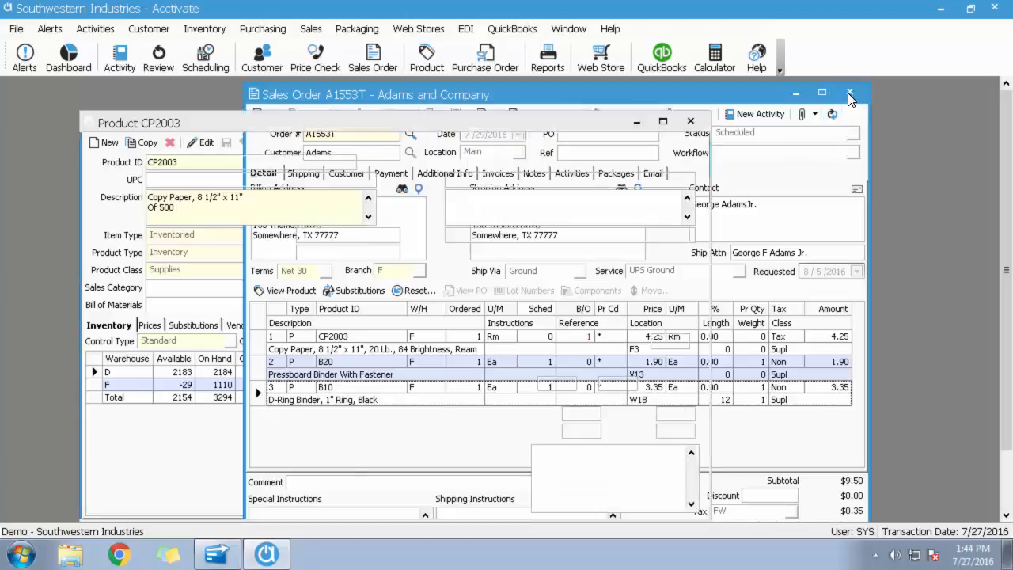
Close the Adams sales order and the Ajax customer record.
left_click(849, 94)
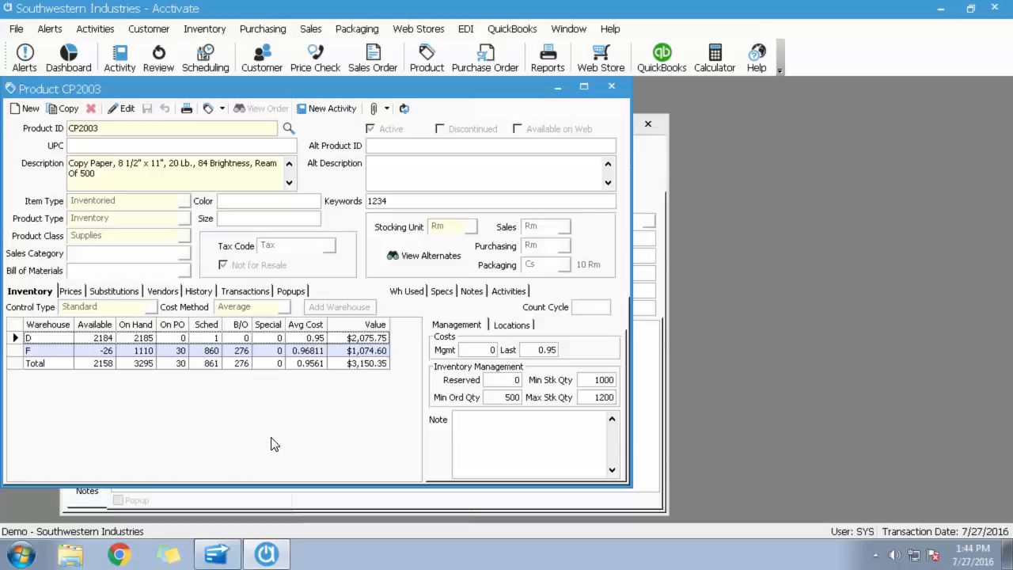
left_click(664, 169)
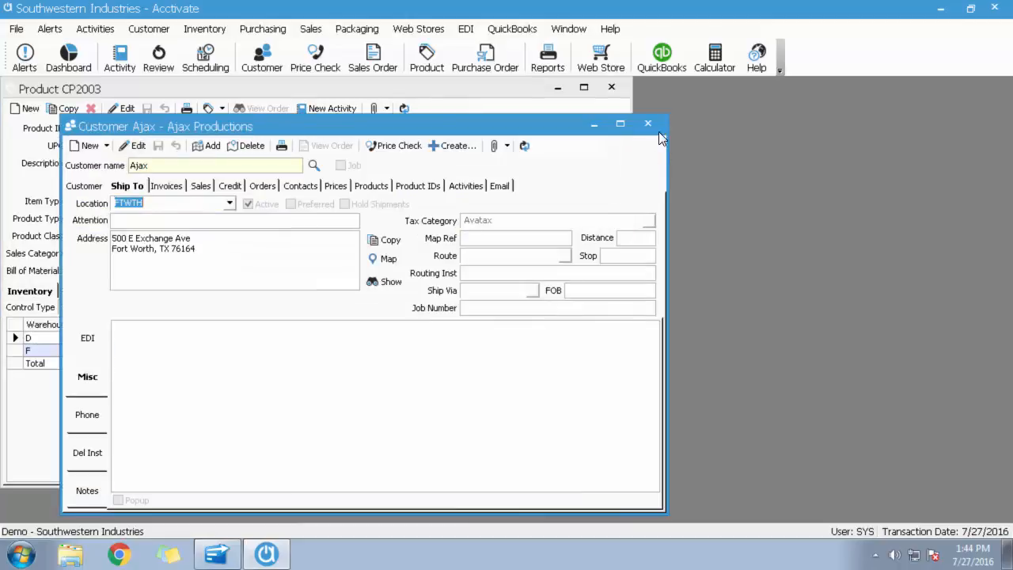
key("Escape")
Start a new sales order for customer Ajax and set its ship-to location to FTWTH.
left_click(372, 59)
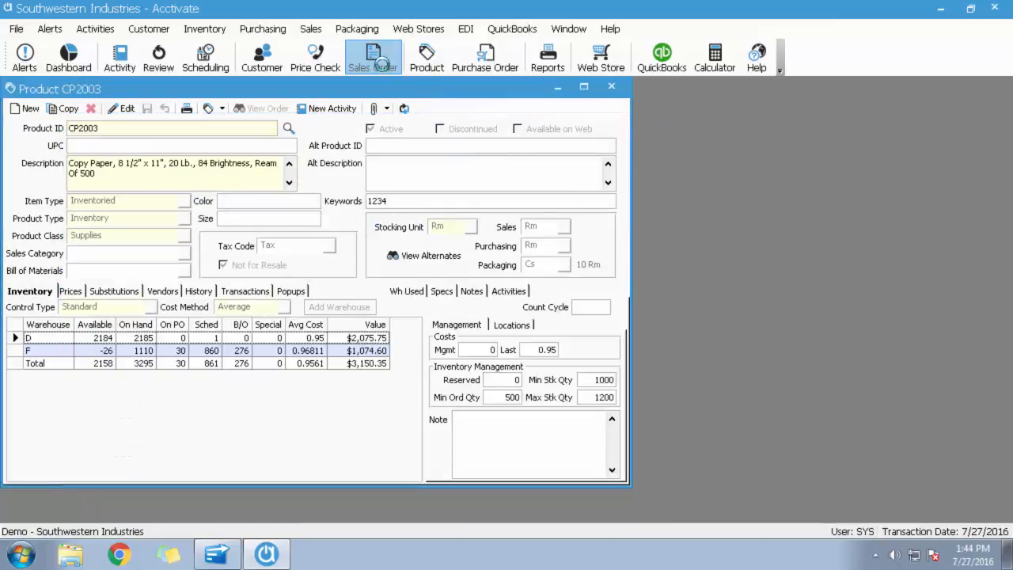
left_click_drag(181, 91, 400, 96)
left_click(286, 112)
type("ajax")
key("Tab")
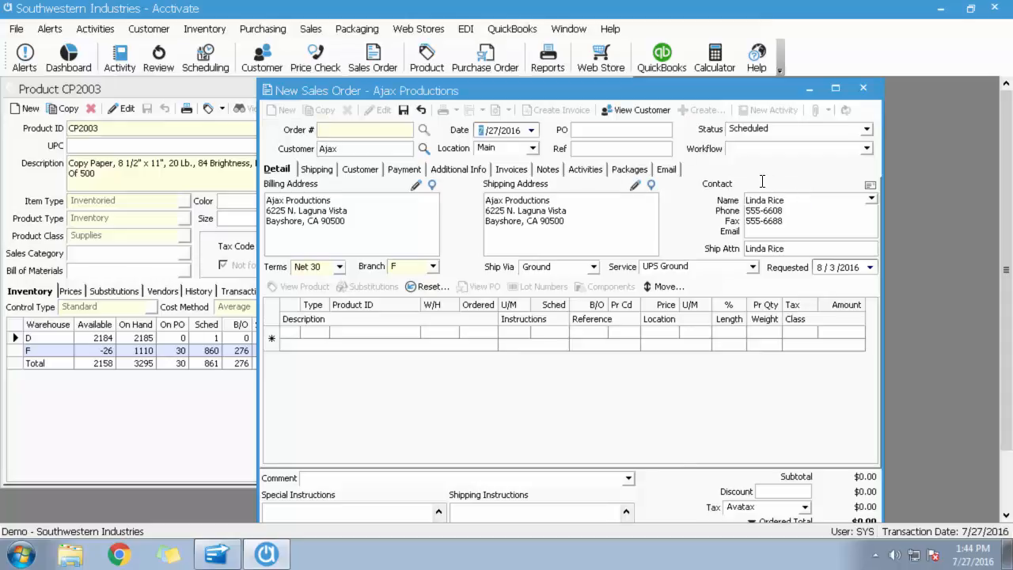
left_click(534, 149)
left_click(502, 173)
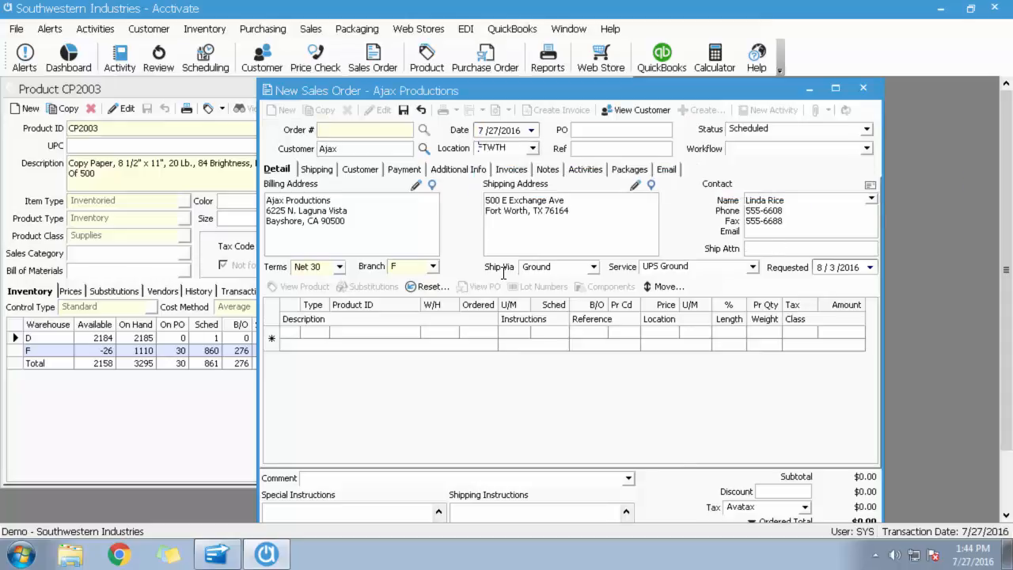
Add one each of products A121, B20 and CP2003 to the Ajax sales order, with CP2003 coming from warehouse D.
left_click(359, 332)
type("a121")
key("Return")
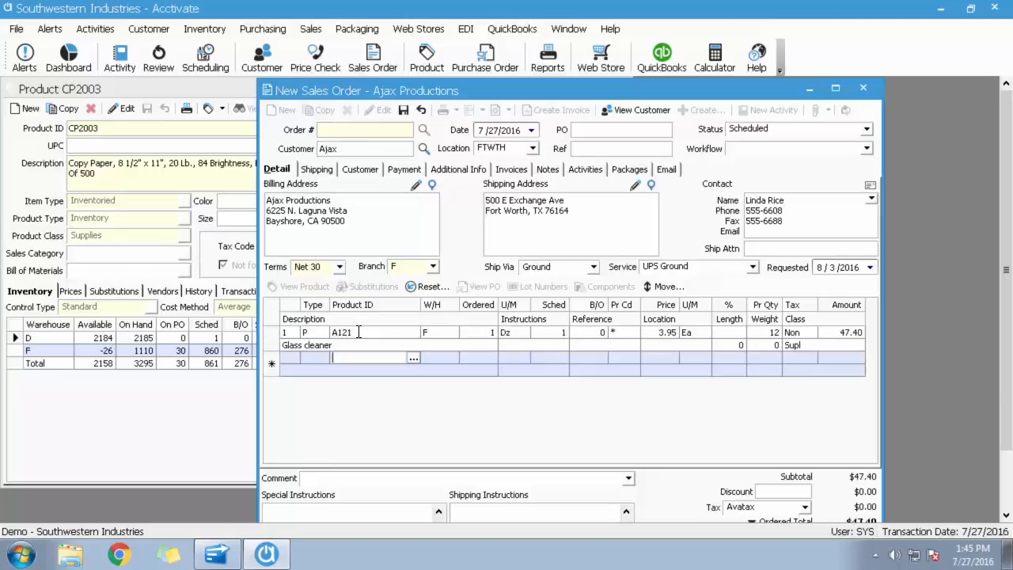
type("b20")
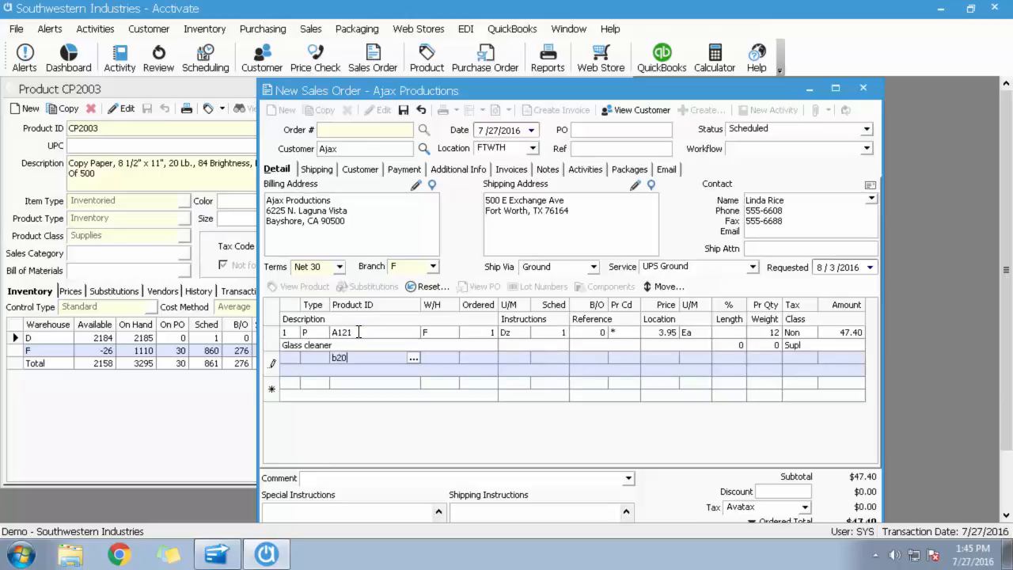
key("Return")
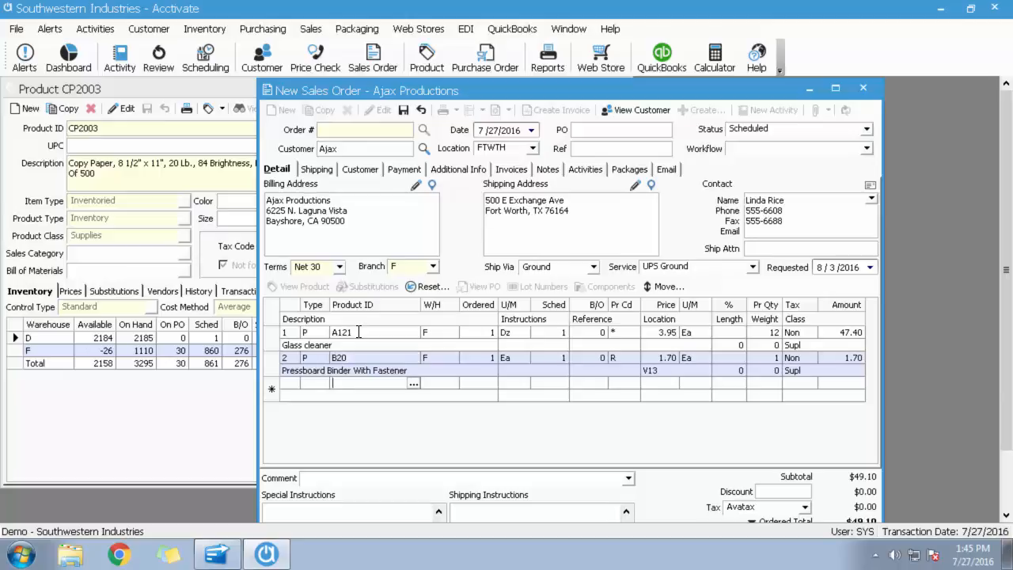
type("cp2003")
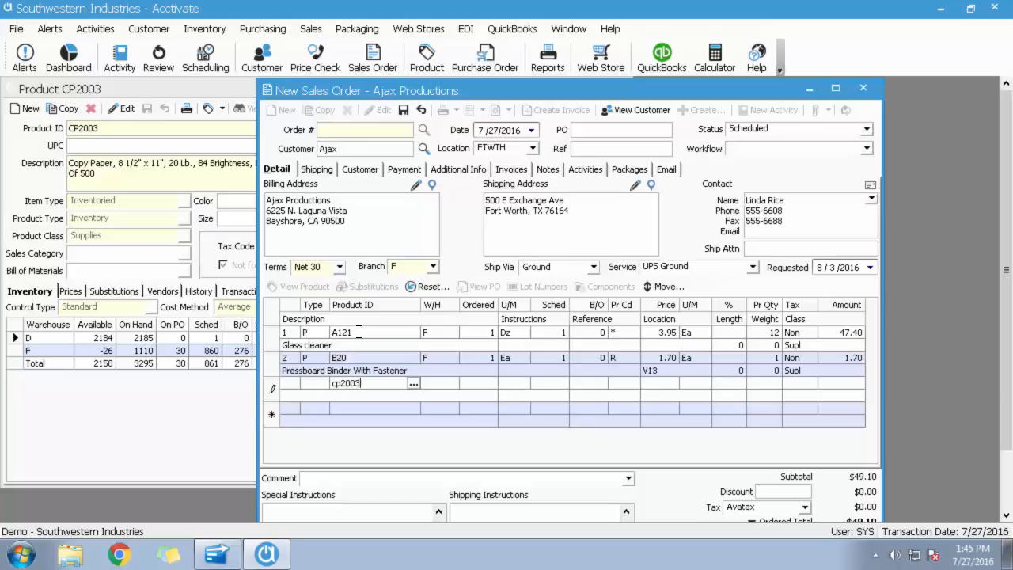
key("Return")
left_click(451, 383)
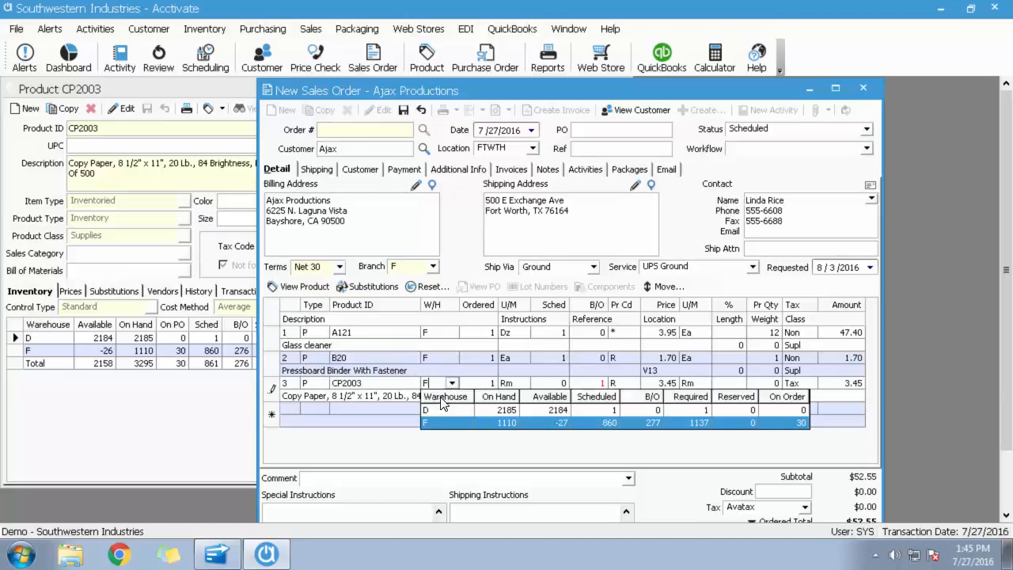
left_click(440, 410)
Save the Ajax sales order and invoice it with the default invoice settings.
left_click(405, 110)
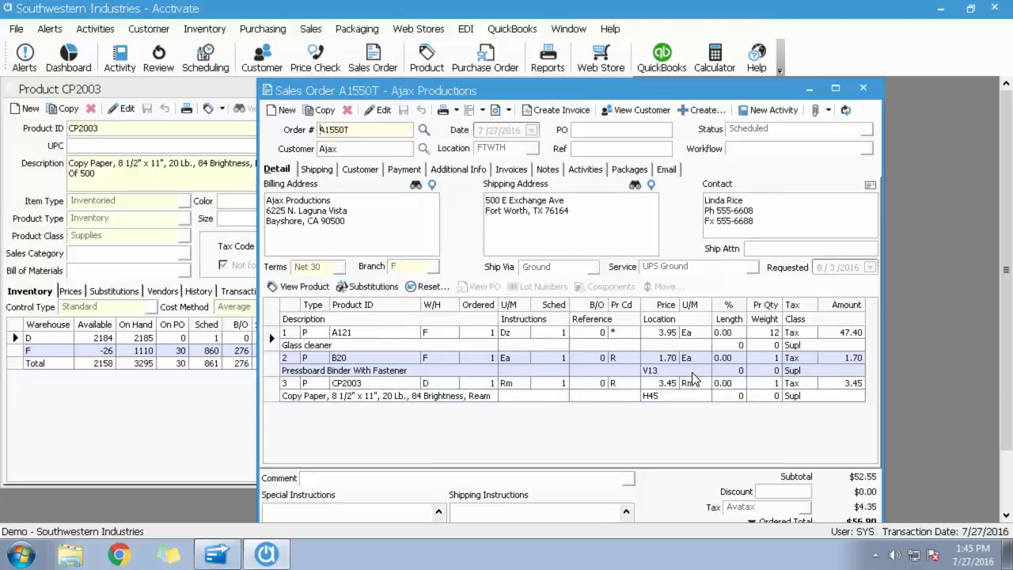
left_click(570, 111)
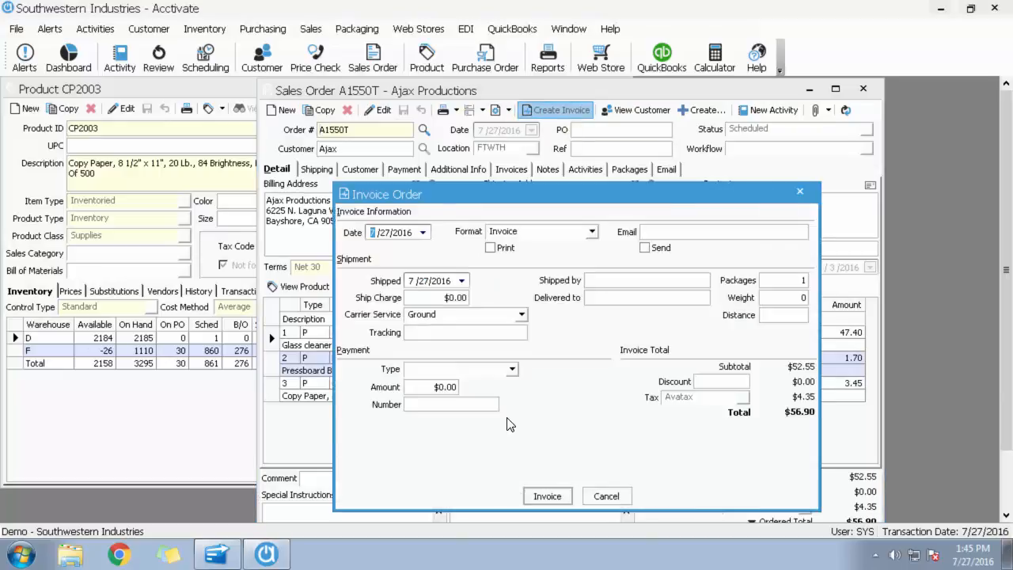
left_click(547, 495)
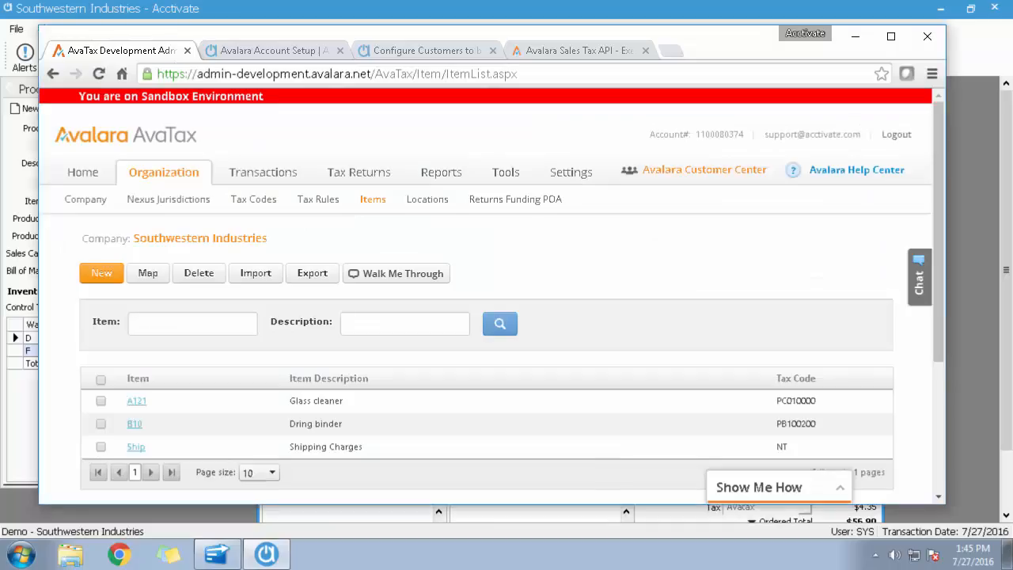
Switch to the AvaTax admin site, open the new Ajax invoice transaction and examine its addresses, total tax, tax date and document lines.
left_click(264, 172)
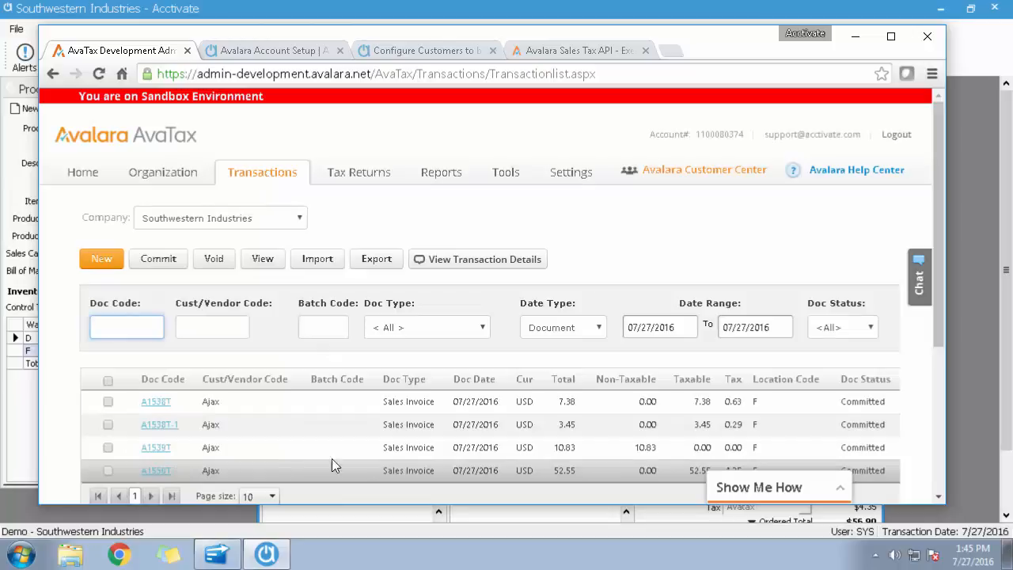
left_click(155, 470)
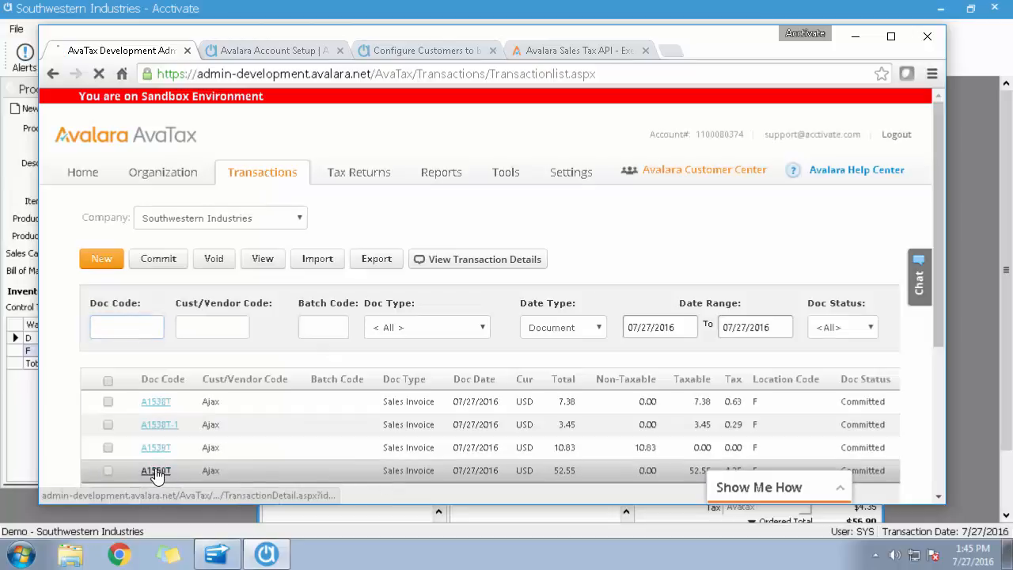
scroll(642, 330, "down", 1)
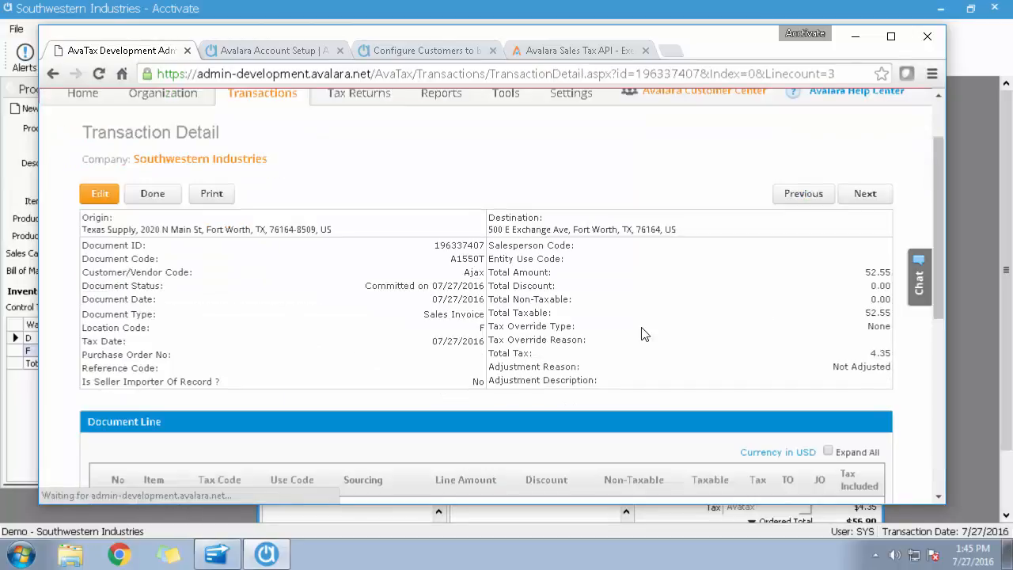
scroll(642, 333, "down", 1)
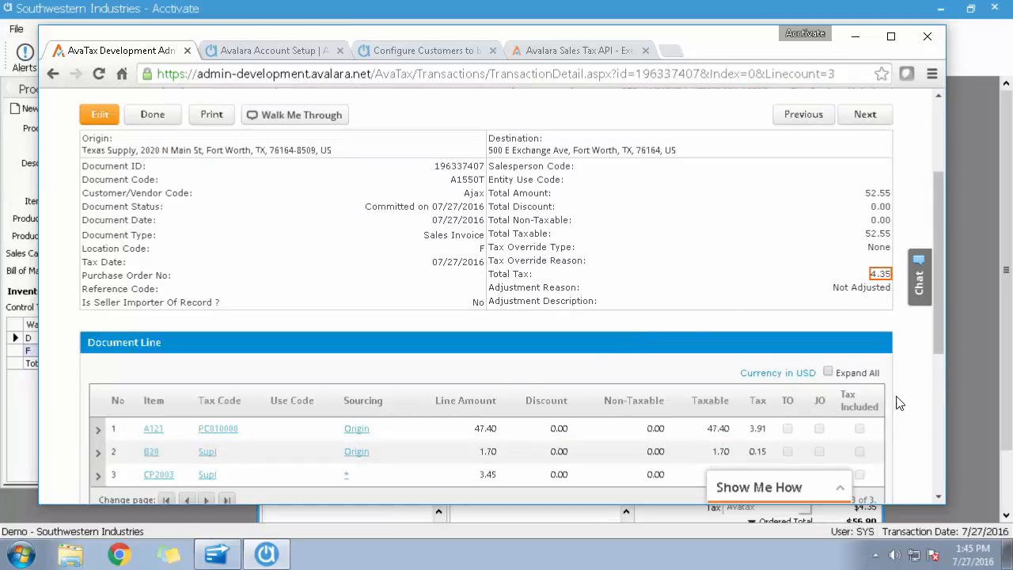
scroll(894, 405, "down", 1)
scroll(893, 404, "up", 1)
left_click_drag(431, 263, 465, 257)
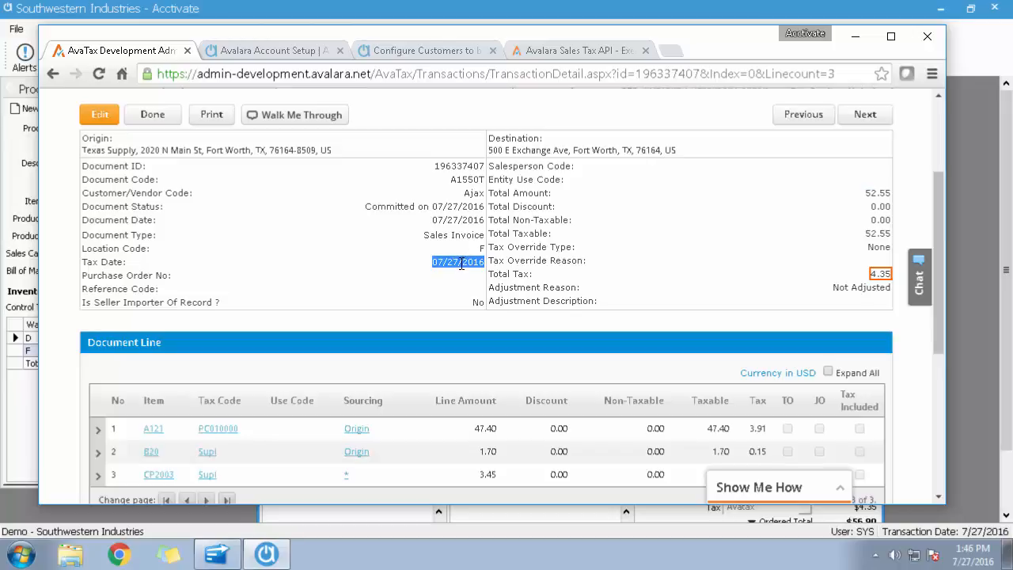
left_click(460, 265)
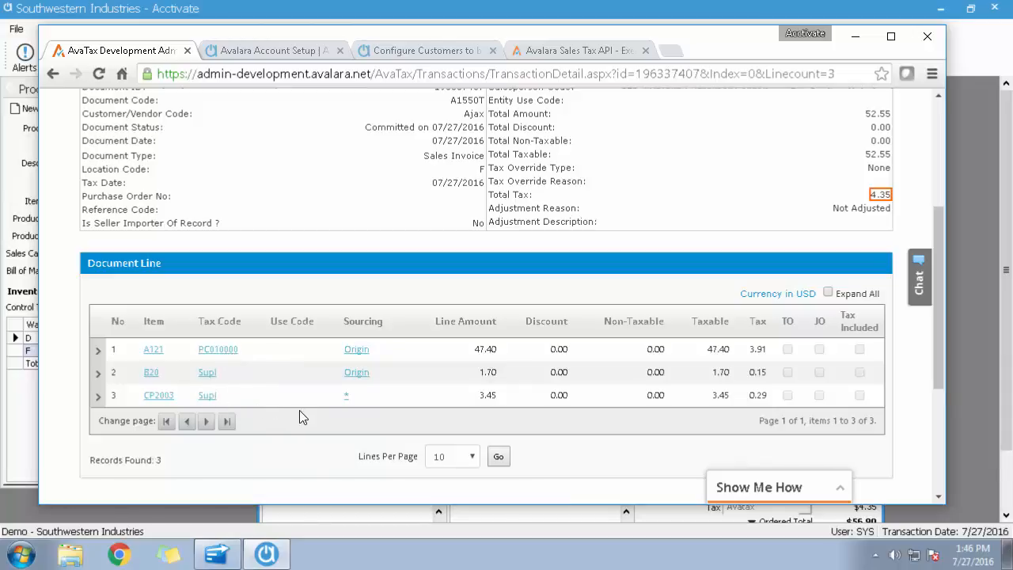
Expand all document lines to examine the tax by jurisdiction for each item, and return to the transaction list.
left_click(828, 292)
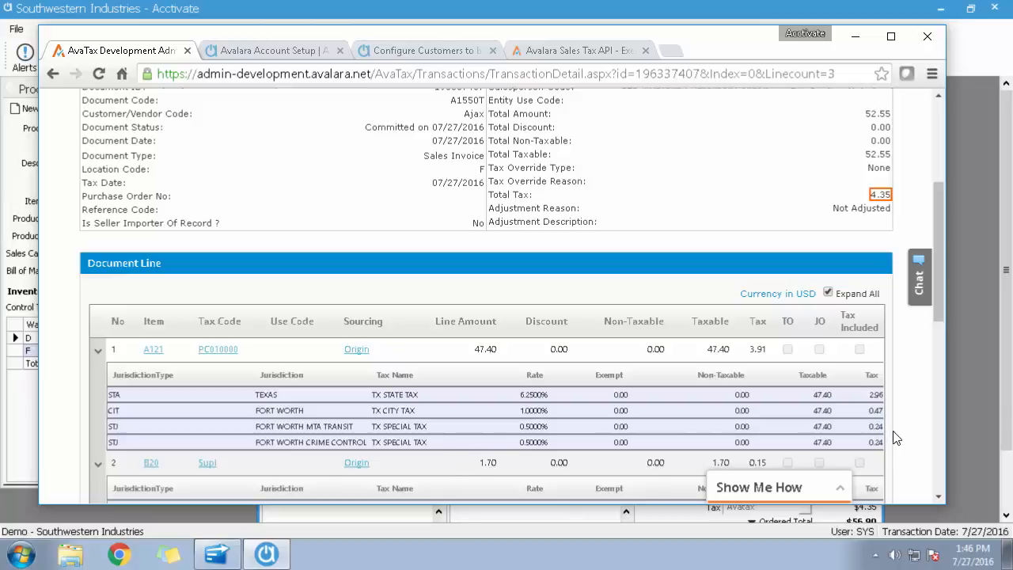
scroll(699, 447, "down", 1)
scroll(592, 407, "down", 1)
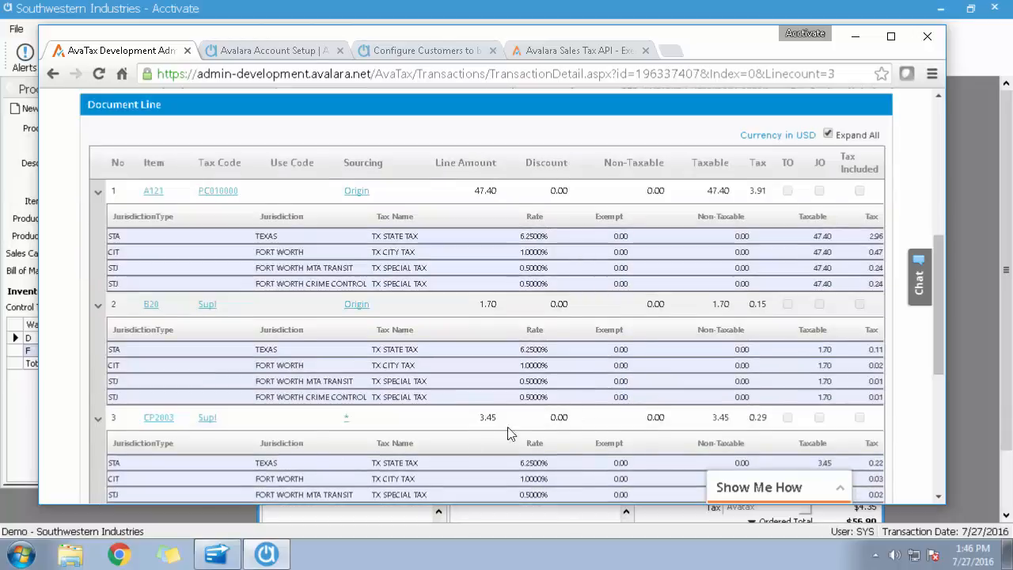
scroll(294, 356, "down", 1)
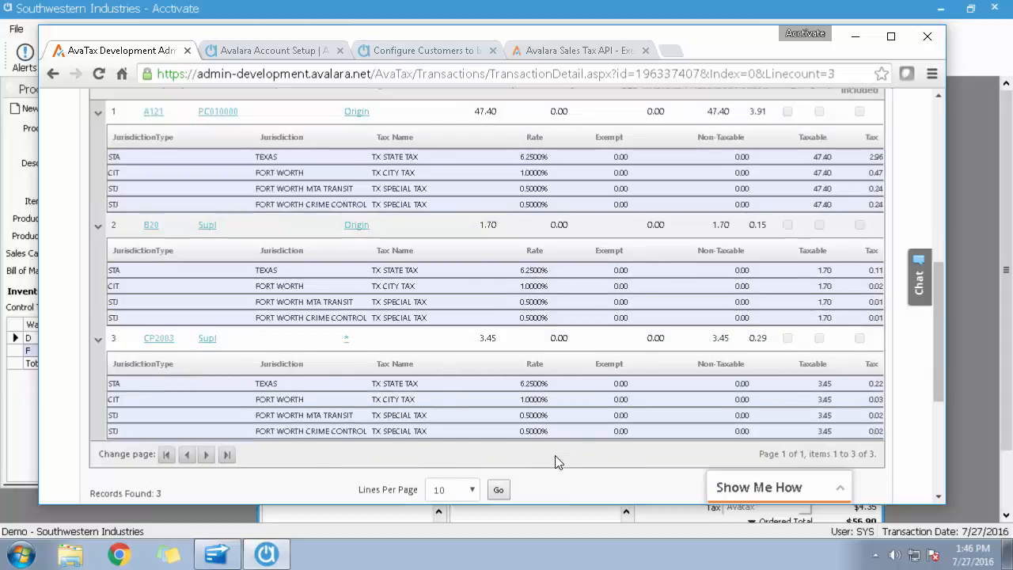
scroll(553, 459, "up", 1)
scroll(521, 457, "up", 5)
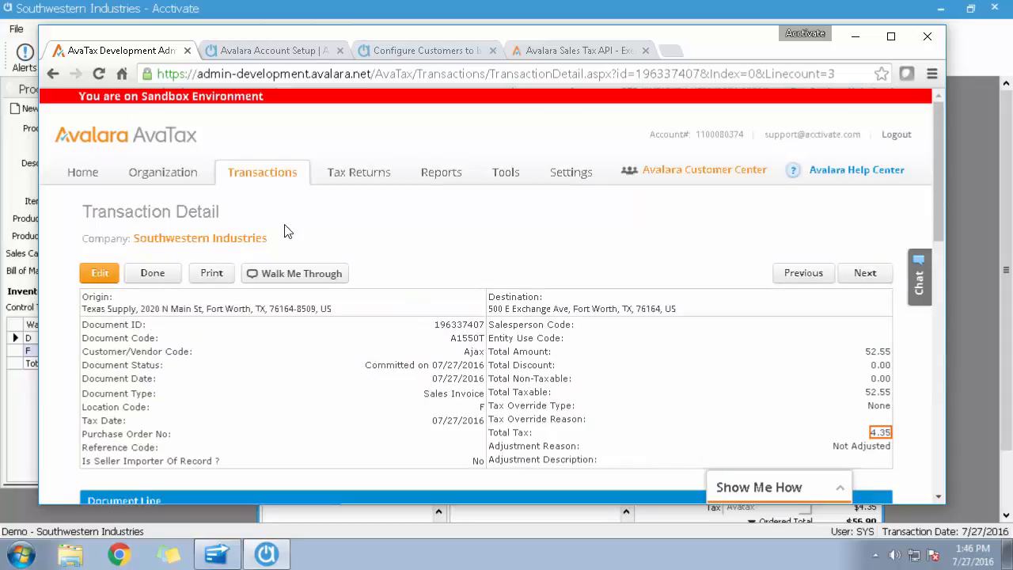
left_click(152, 283)
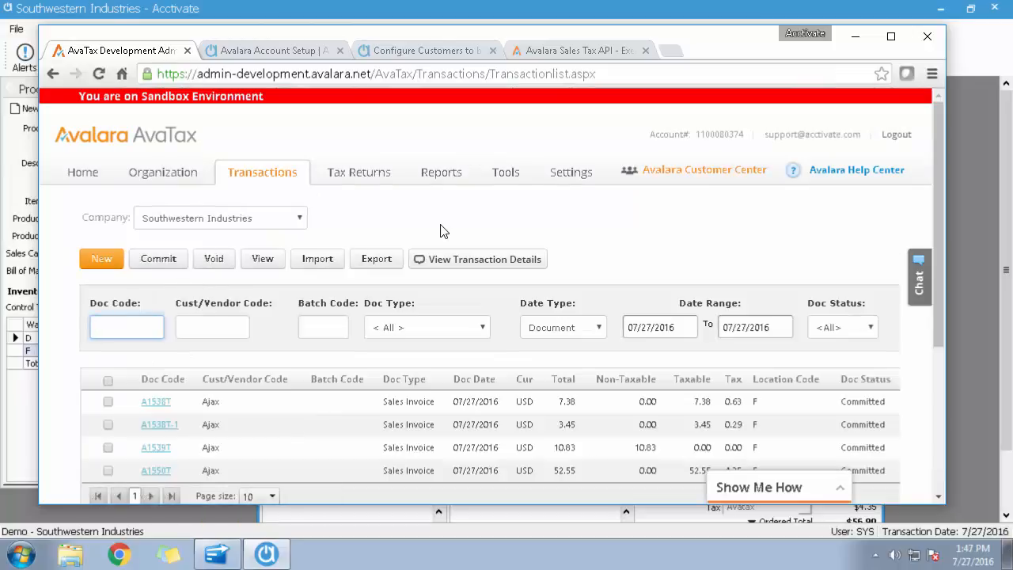
Look through the Acctivate help articles on Avalara account setup and configuring customers to be taxed by AvaTax.
left_click(283, 52)
left_click_drag(937, 429, 947, 154)
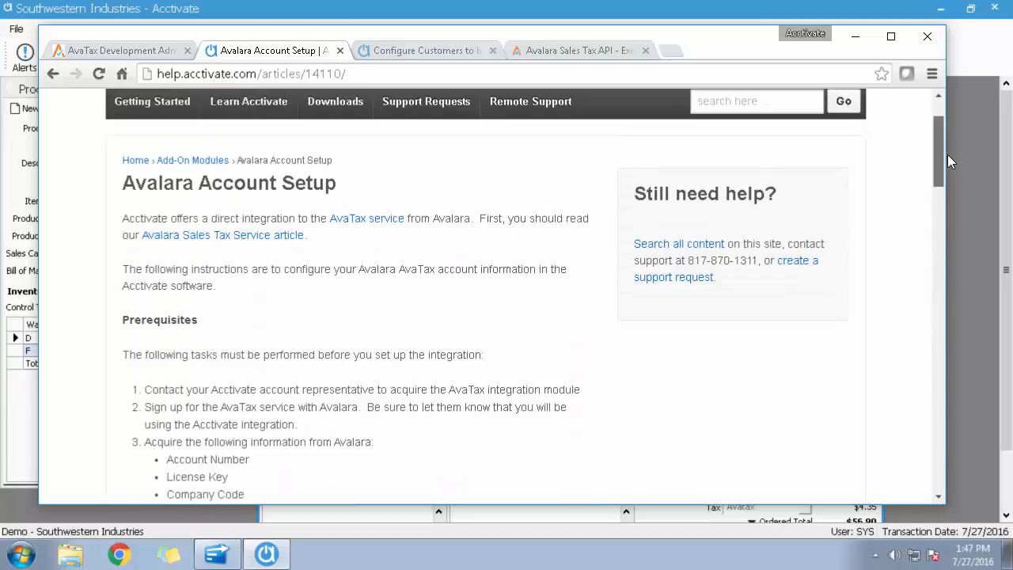
left_click(424, 53)
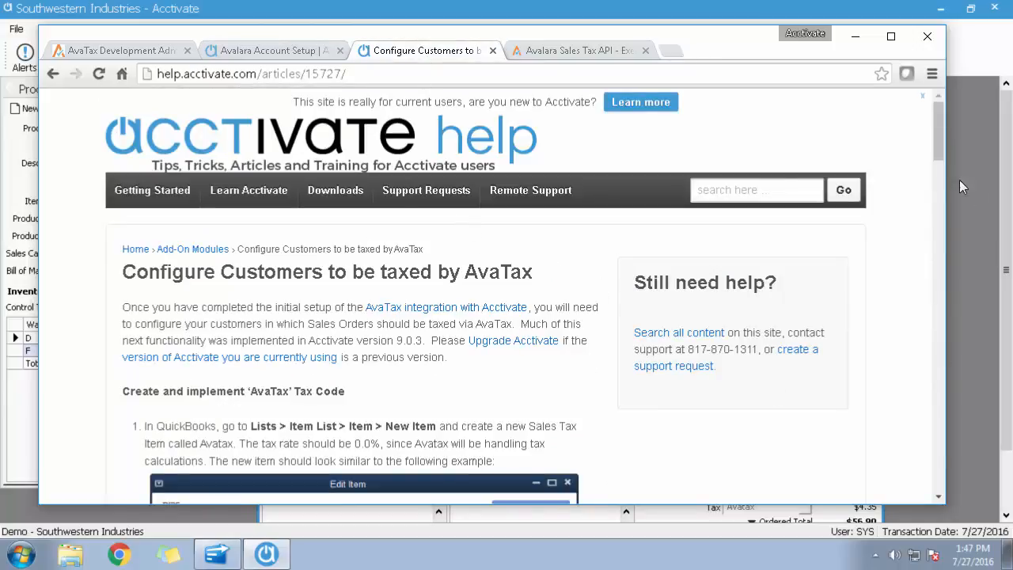
left_click_drag(944, 156, 954, 289)
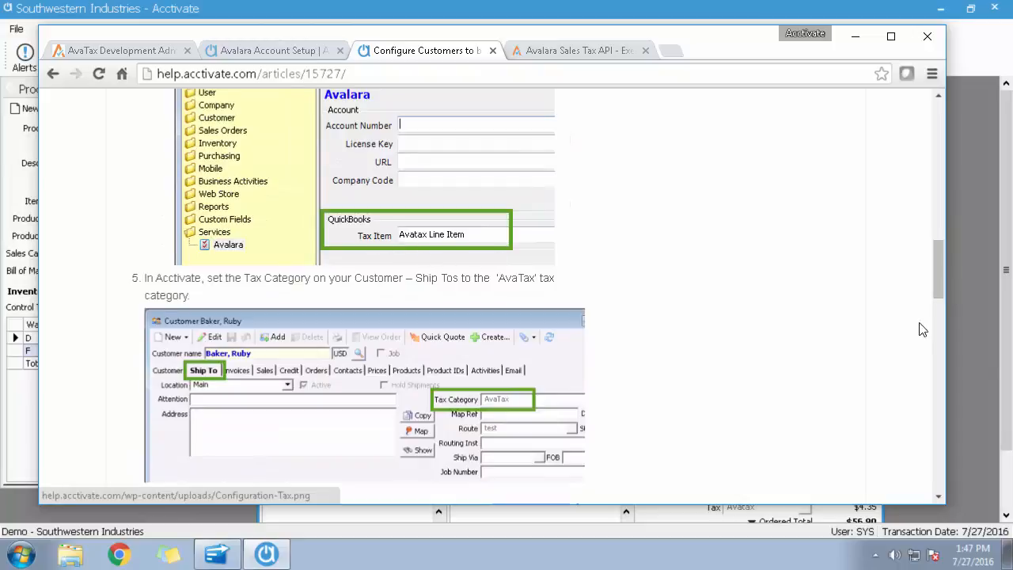
scroll(940, 274, "down", 3)
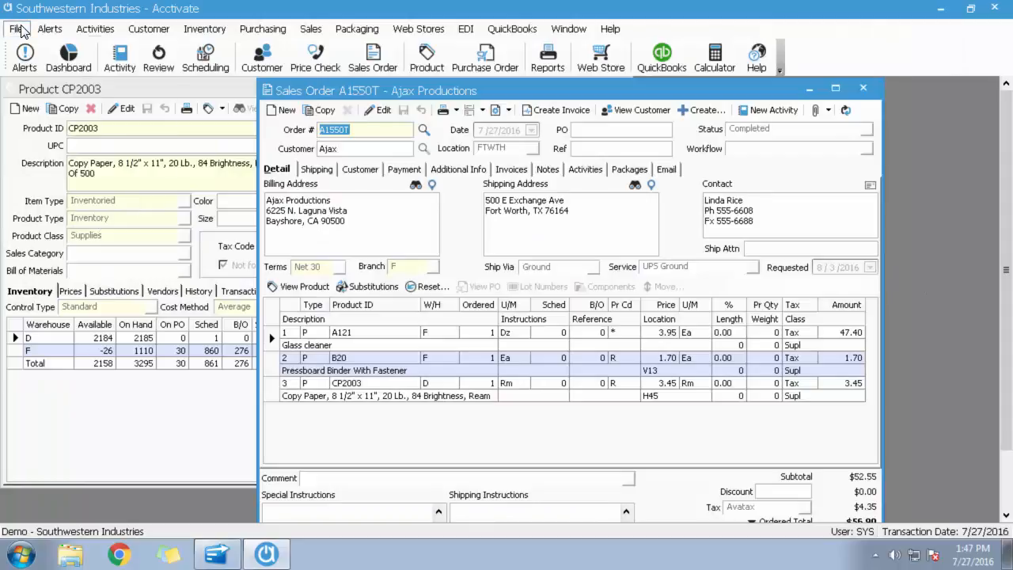
Switch to Acctivate, close the open windows and open the Avalara service settings in Configuration Management for editing.
left_click(21, 30)
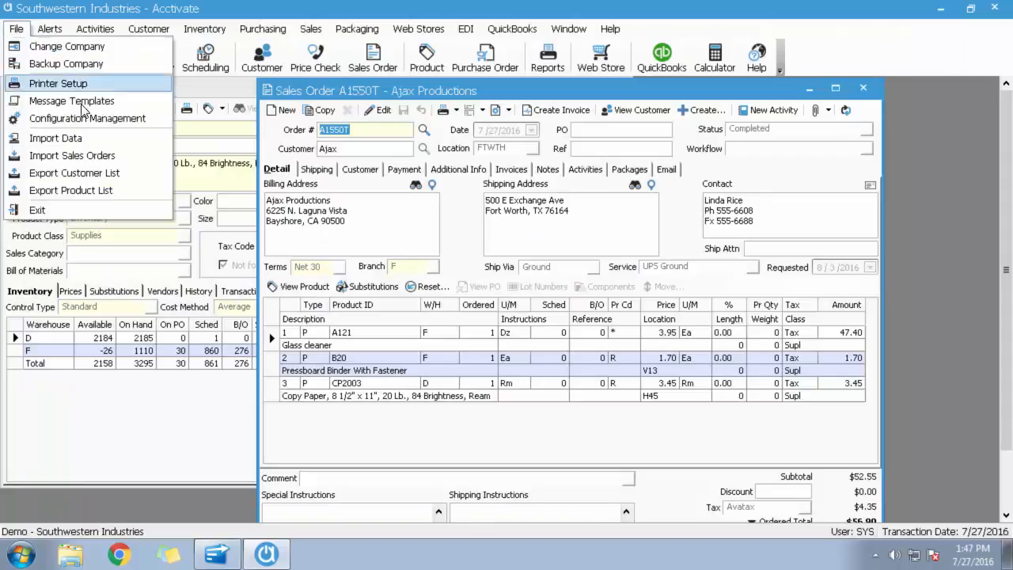
left_click(88, 118)
left_click(530, 337)
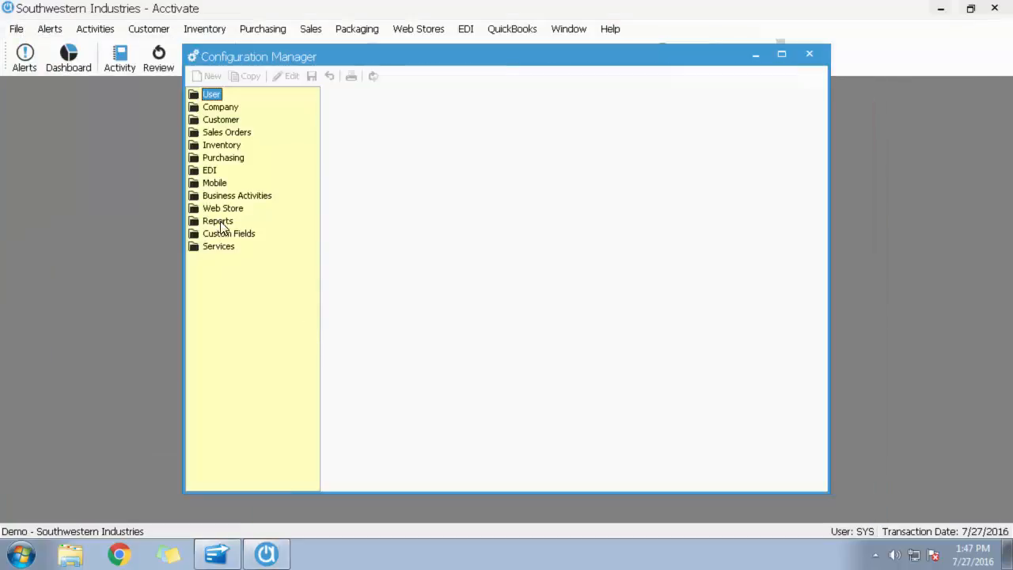
double_click(219, 246)
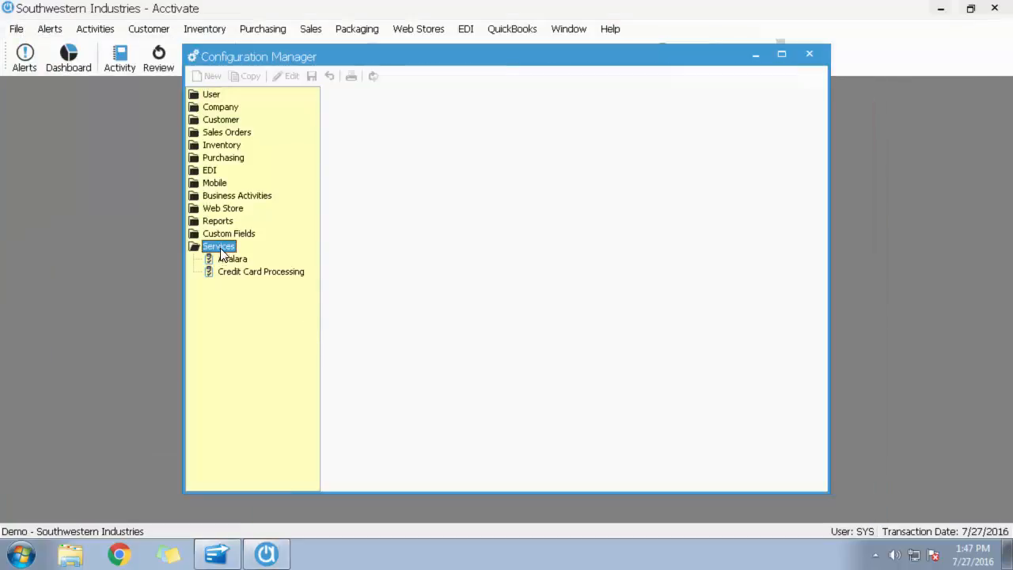
left_click(230, 260)
left_click(289, 78)
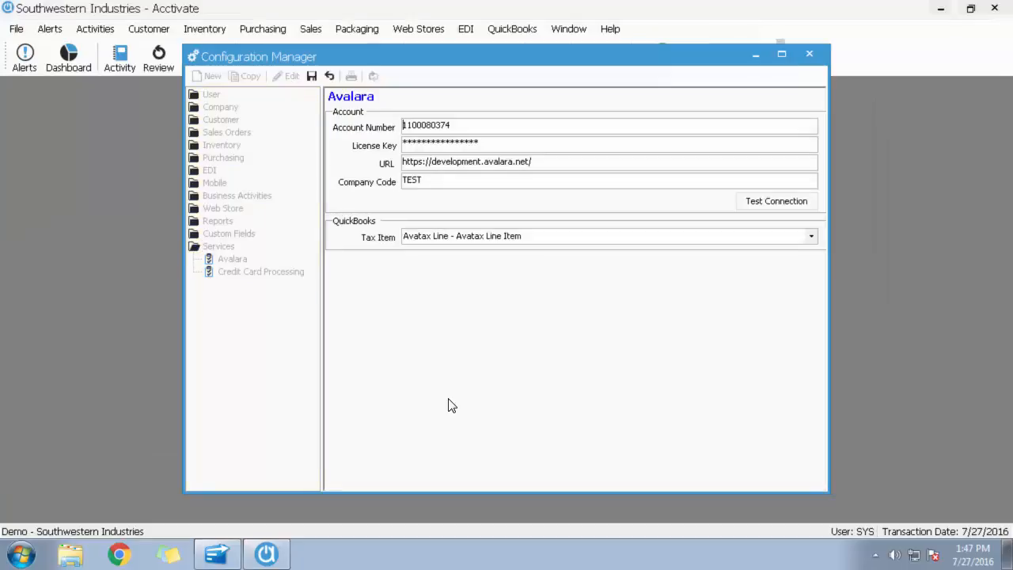
Review the QuickBooks tax item choices, save the Avalara settings with Avatax Line - Avatax Line Item, and close the Configuration Manager.
left_click(813, 239)
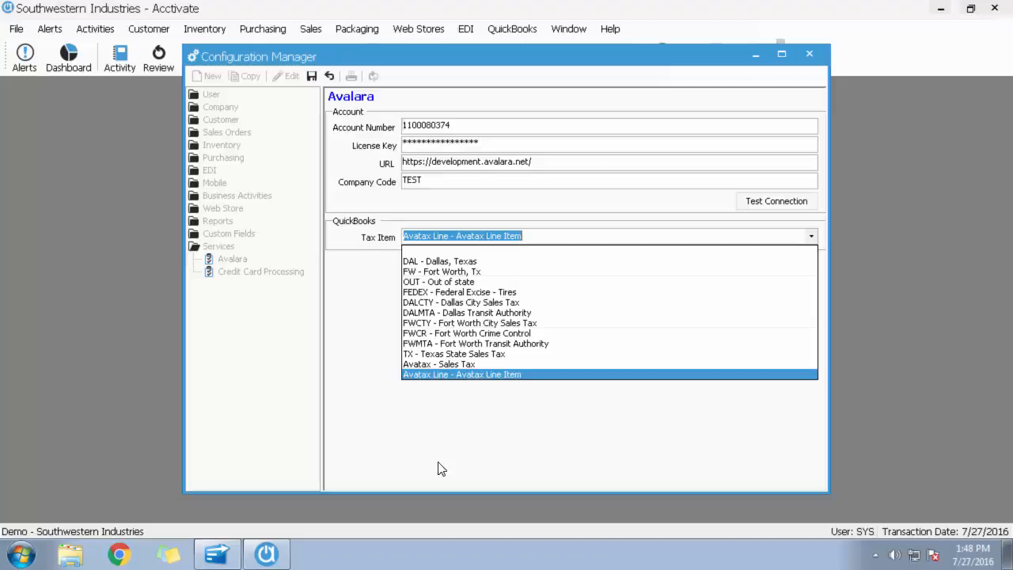
left_click(522, 402)
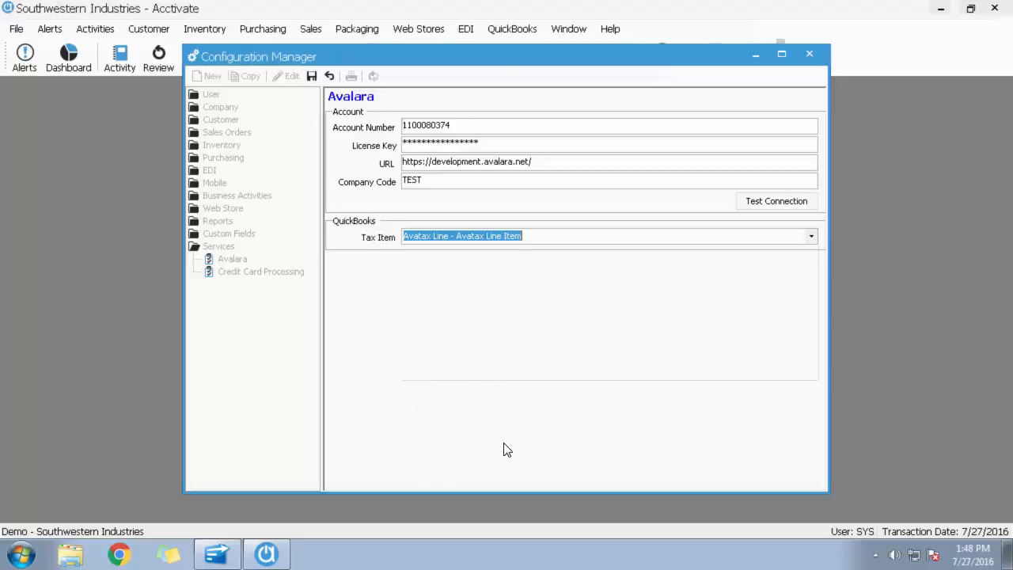
left_click(310, 76)
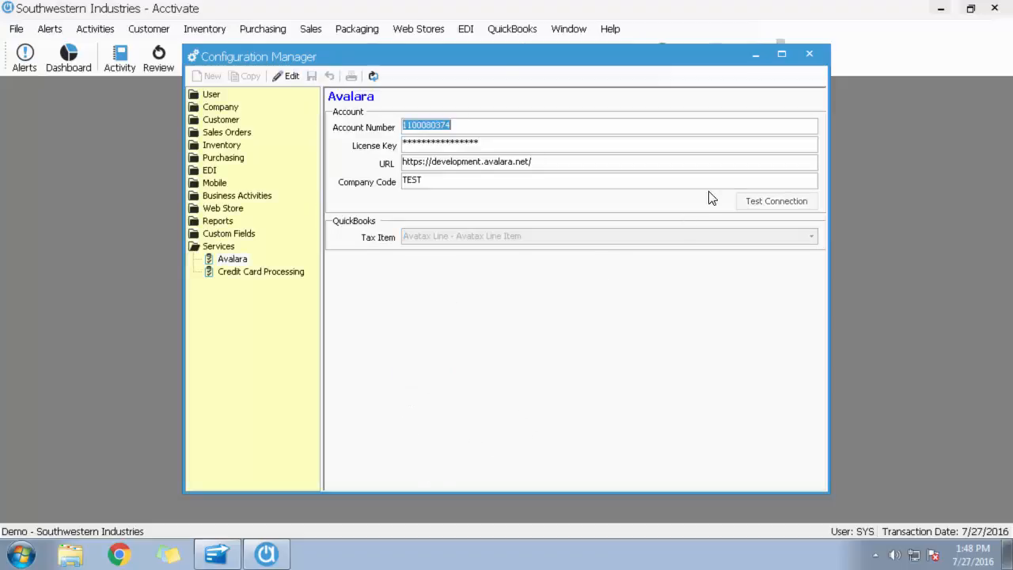
left_click(809, 53)
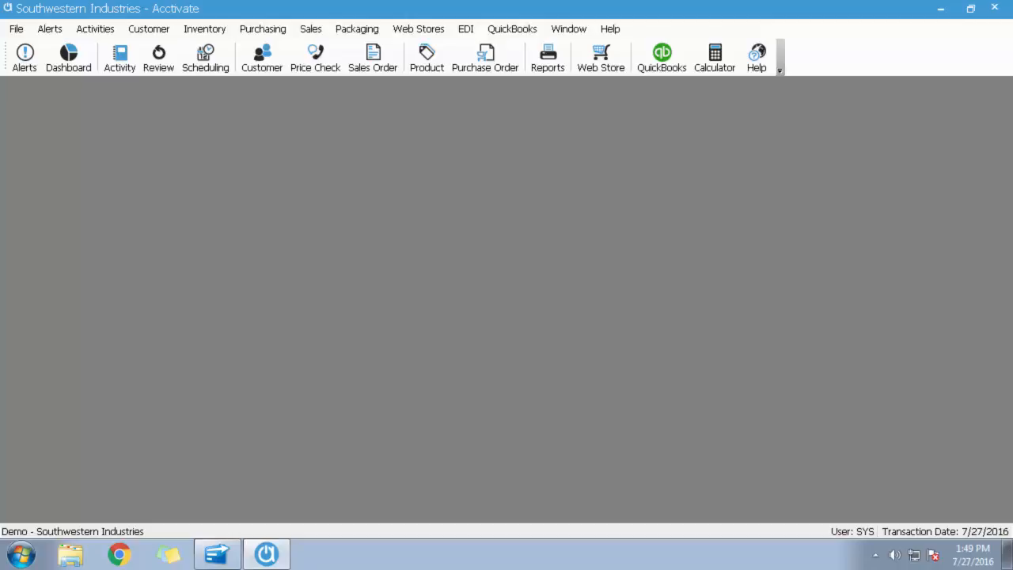
Switch back to the Acctivate help site in the browser and search it for "tax discrepancy".
key("alt+Tab")
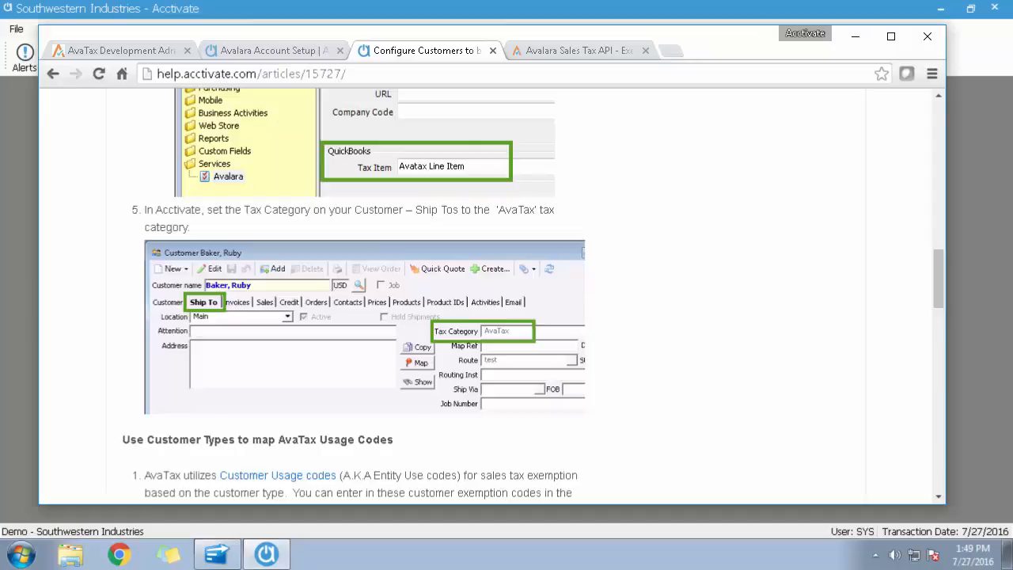
left_click_drag(938, 286, 944, 130)
left_click(749, 197)
type("tax discr")
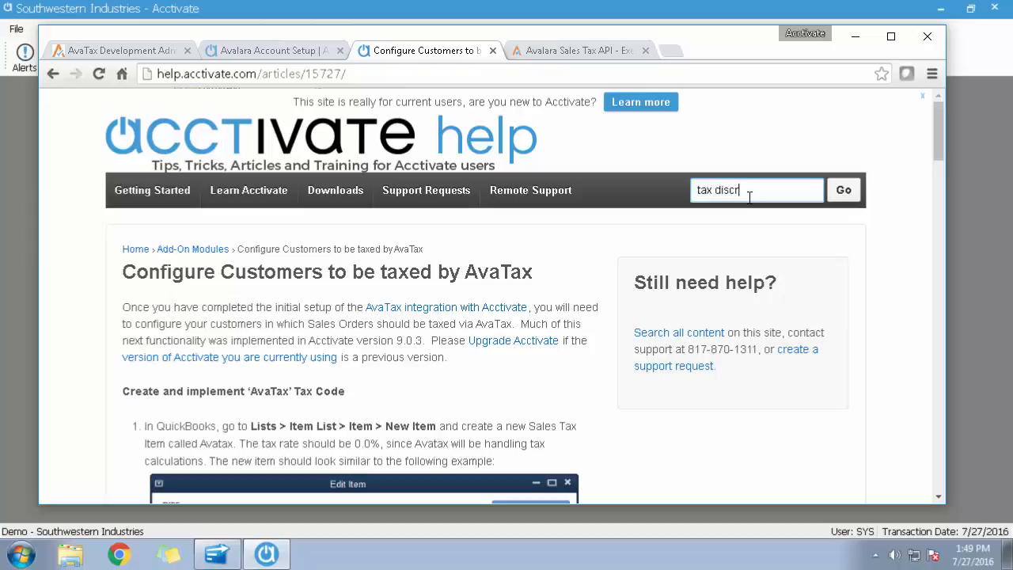
type("epancy")
key("Return")
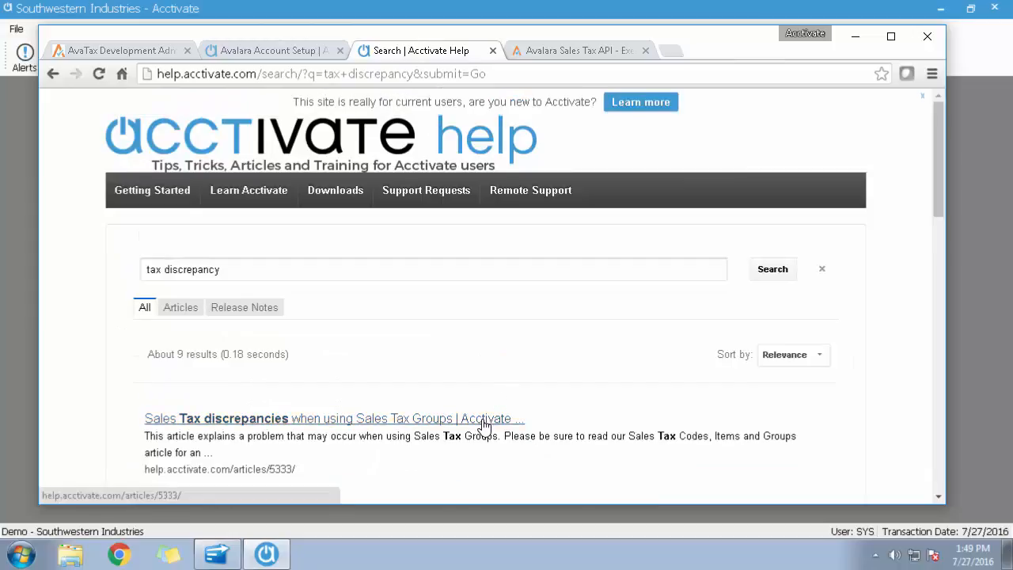
Open the article on sales tax discrepancies with Sales Tax Groups and examine its rounding examples and discrepancy item notes.
left_click(477, 418)
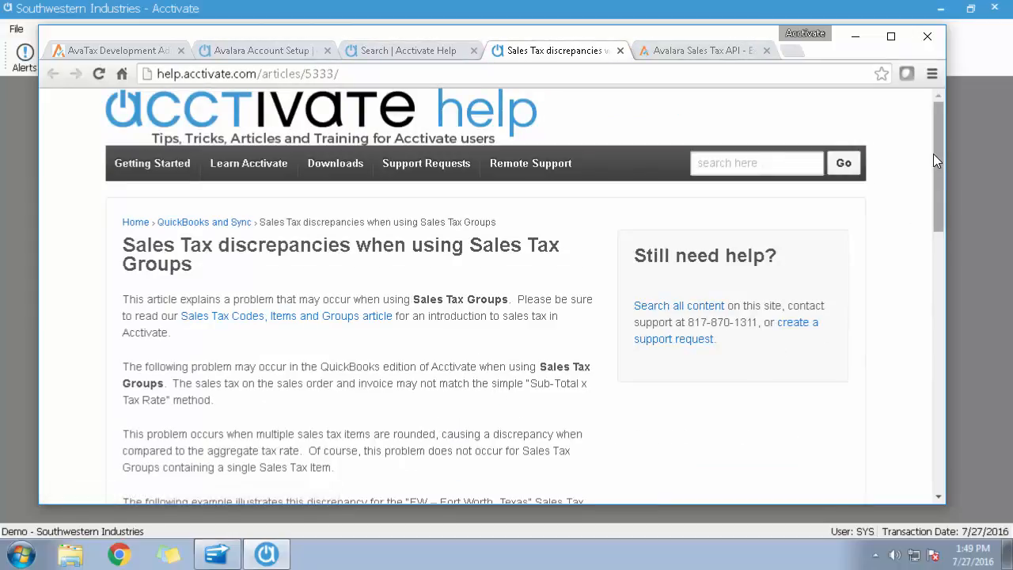
left_click_drag(940, 155, 952, 323)
scroll(397, 261, "up", 2)
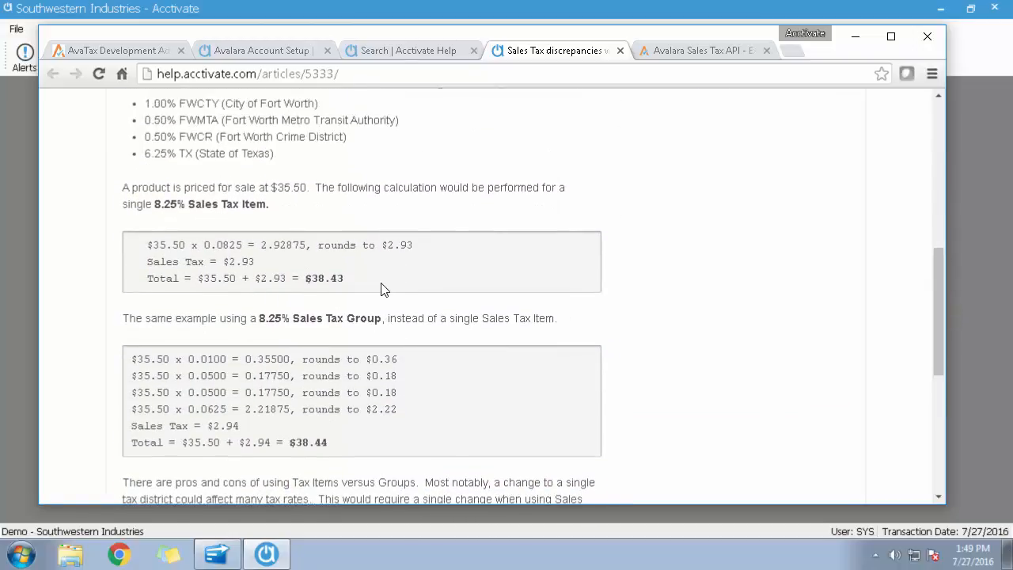
scroll(372, 304, "down", 2)
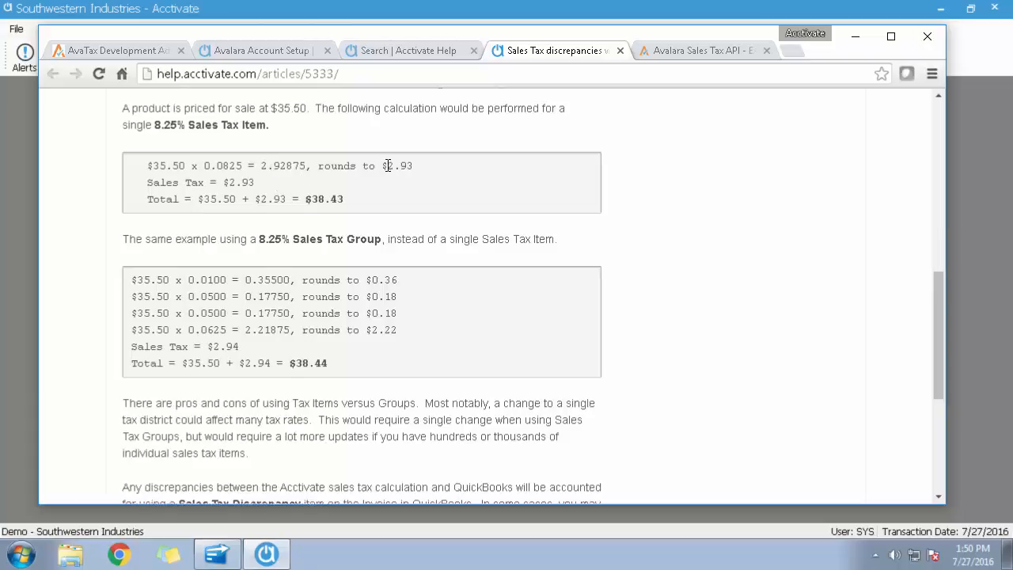
left_click_drag(387, 165, 420, 172)
left_click(423, 171)
scroll(447, 399, "down", 2)
scroll(445, 399, "down", 2)
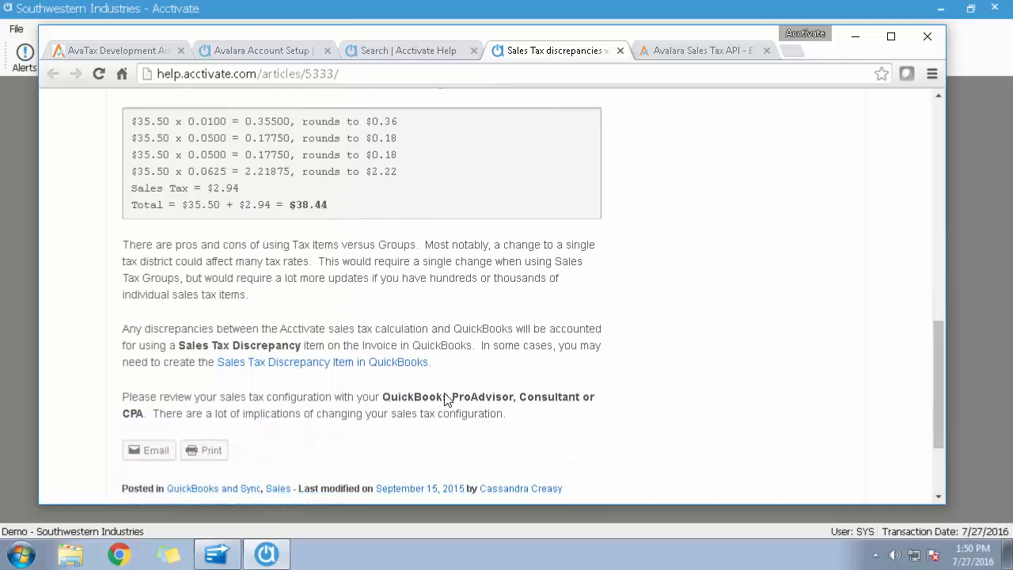
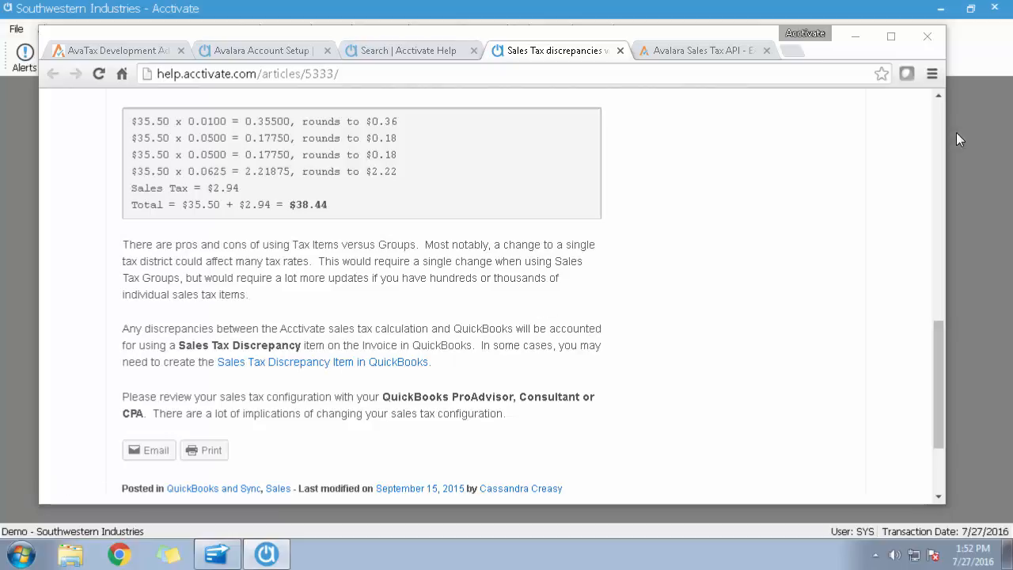
Switch from the browser to Acctivate, open customer ABC, and review its sales tax information and ship-to location details.
left_click(855, 36)
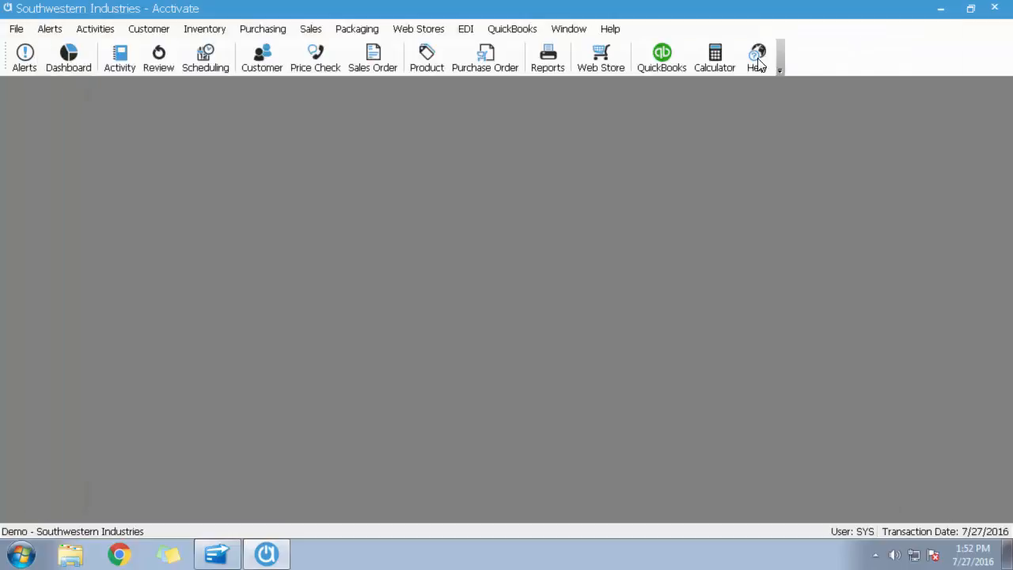
left_click(263, 56)
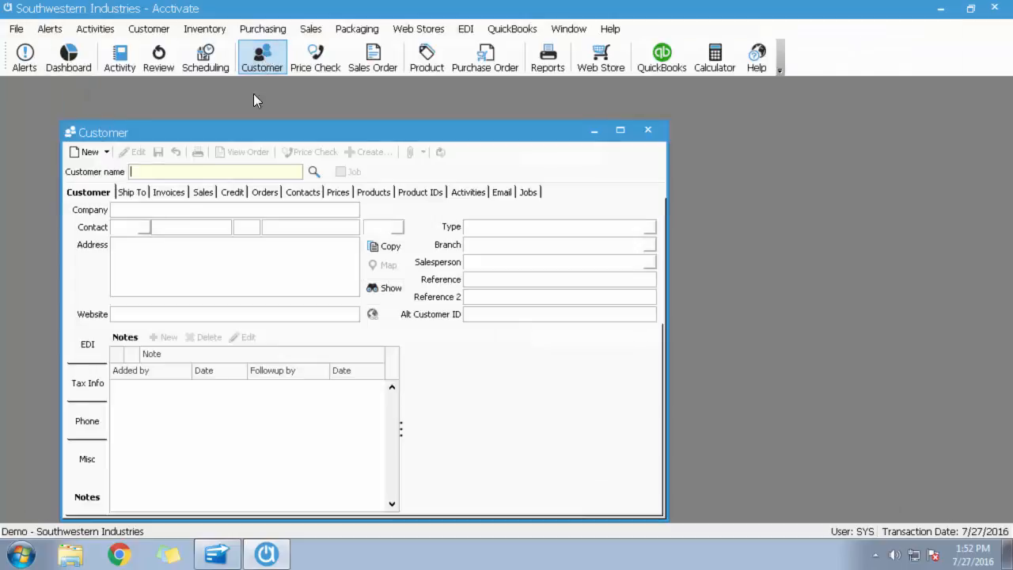
type("abc")
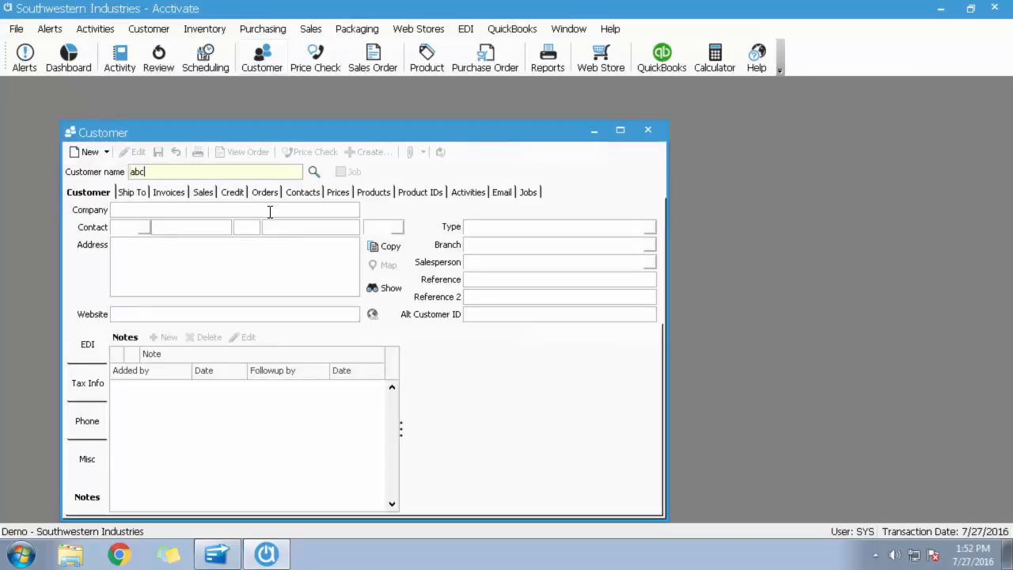
key("Return")
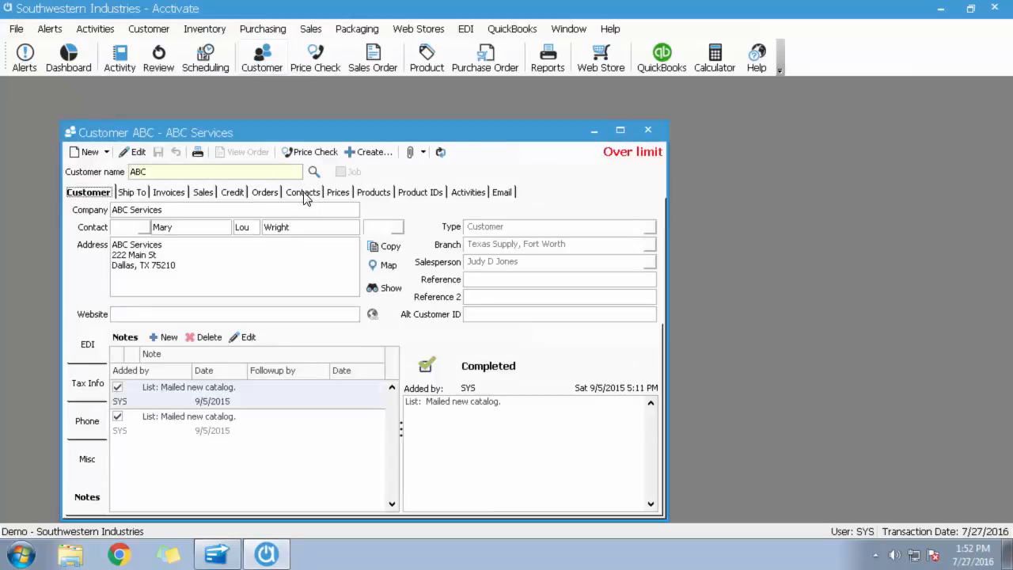
left_click(89, 383)
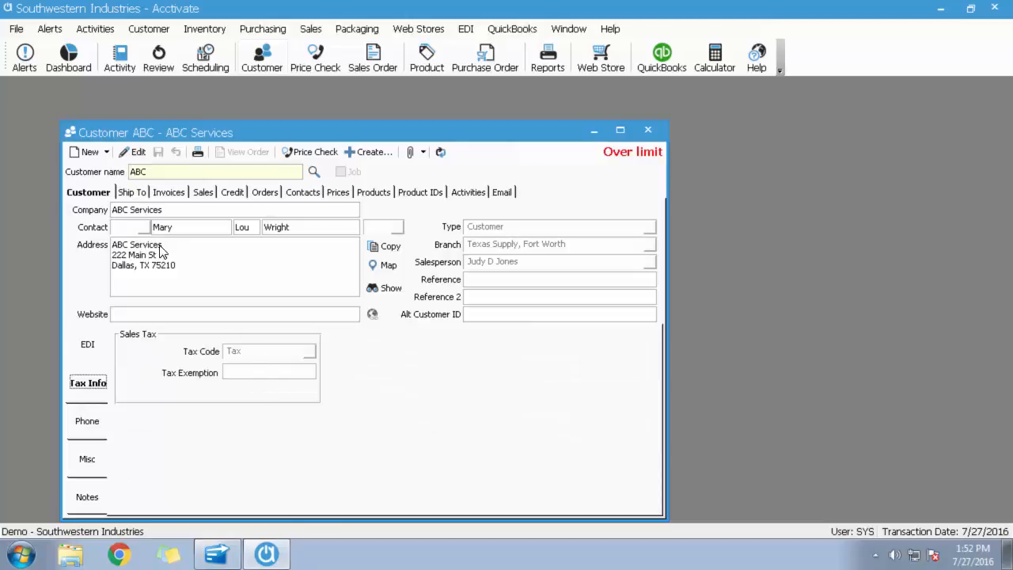
left_click(139, 193)
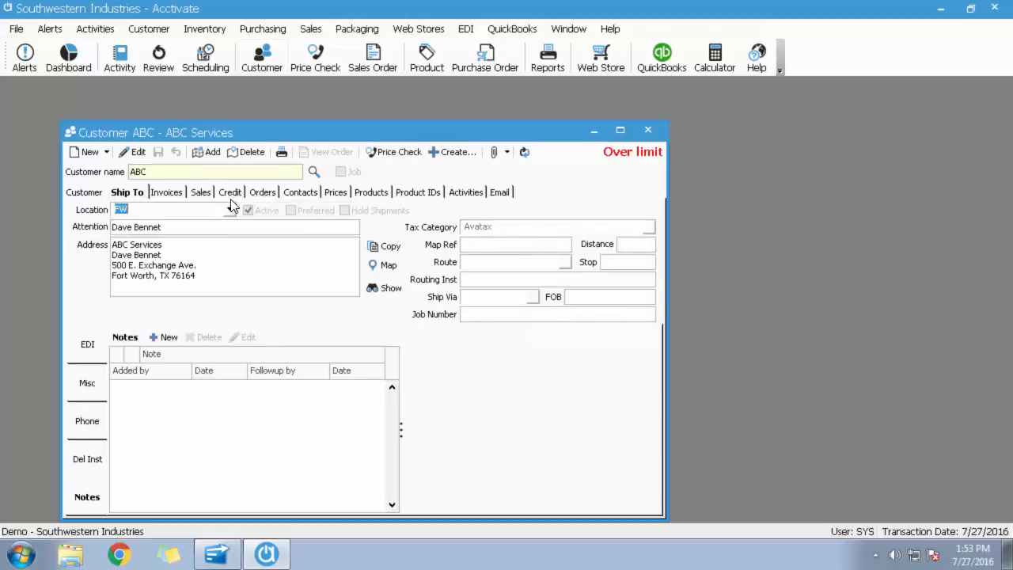
Try changing the Fort Worth ship-to location's tax category to FW, and discard the edit.
left_click(135, 152)
left_click(649, 227)
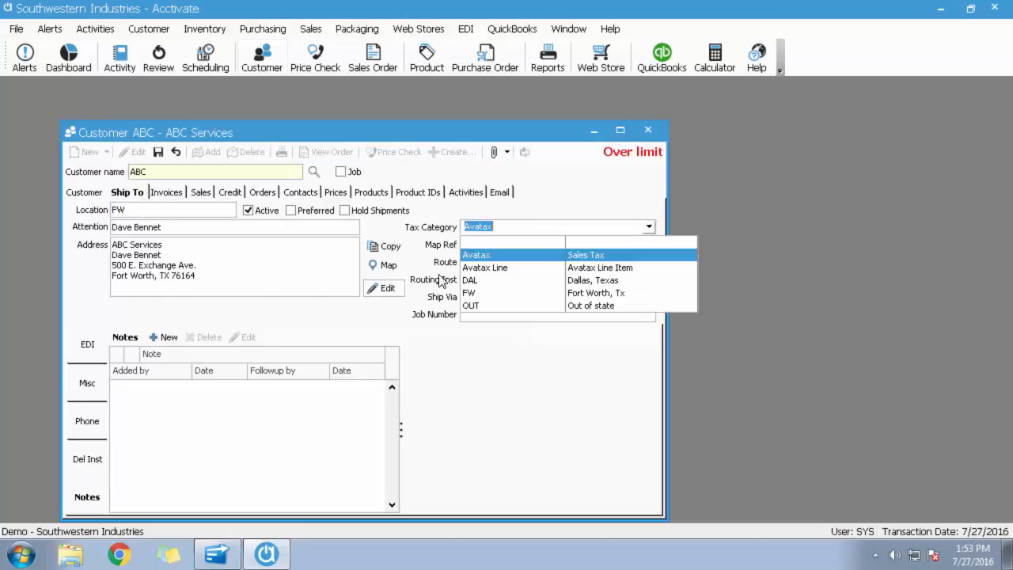
left_click(470, 292)
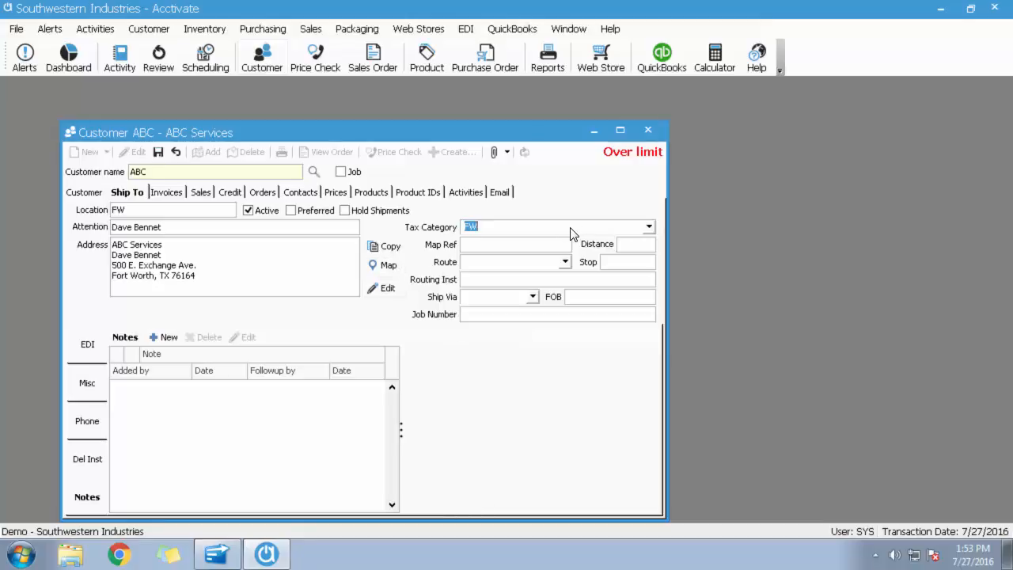
left_click(178, 154)
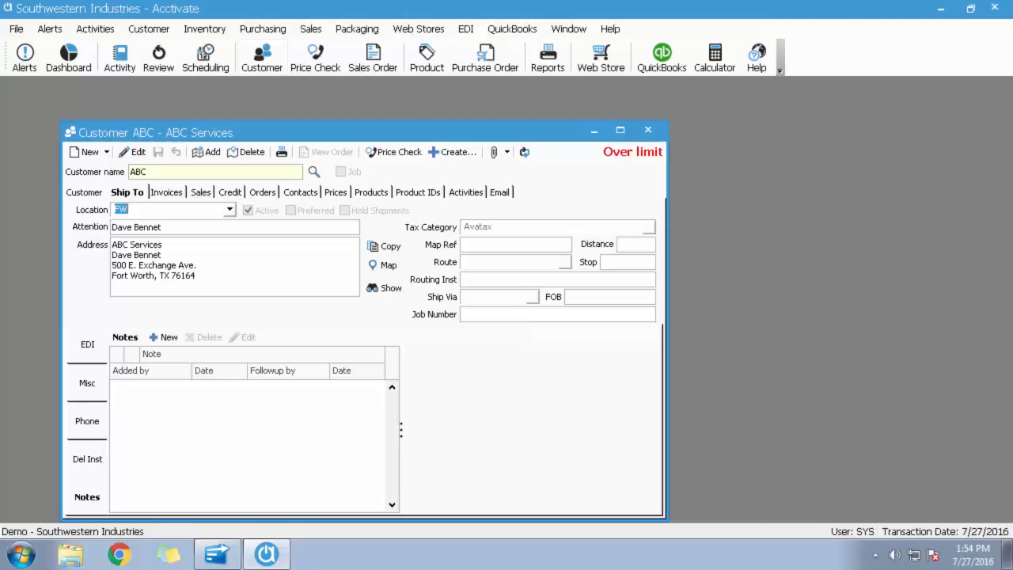
Switch to QuickBooks and run a QuickReport for the Tax Discrepancy item from the Item List.
left_click(215, 555)
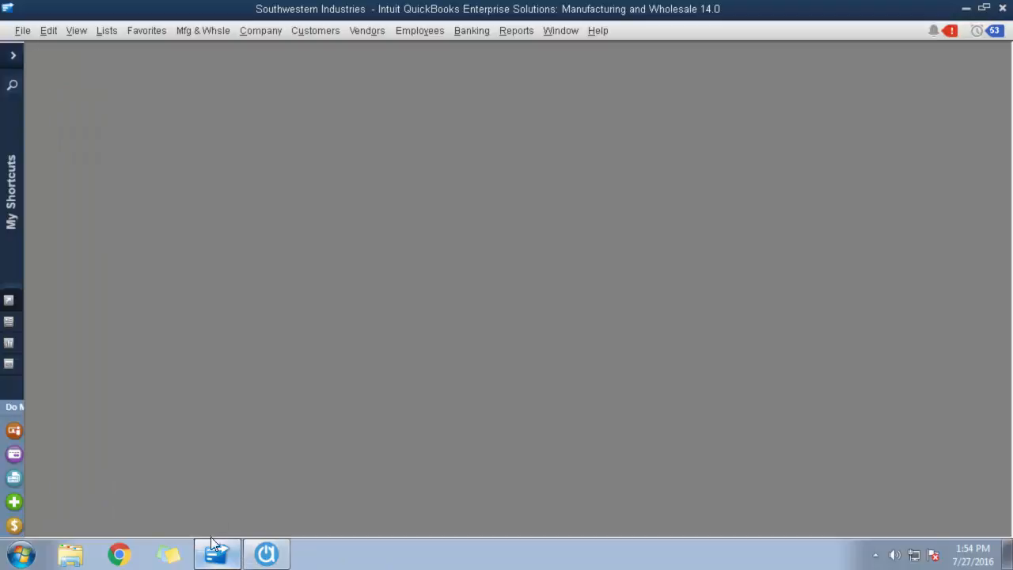
left_click(107, 30)
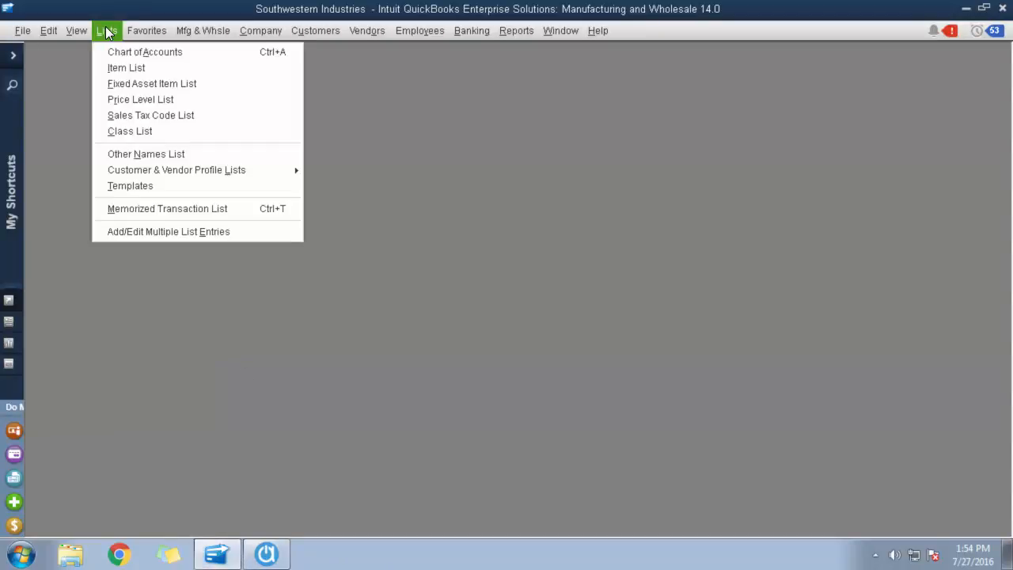
left_click(132, 67)
right_click(171, 307)
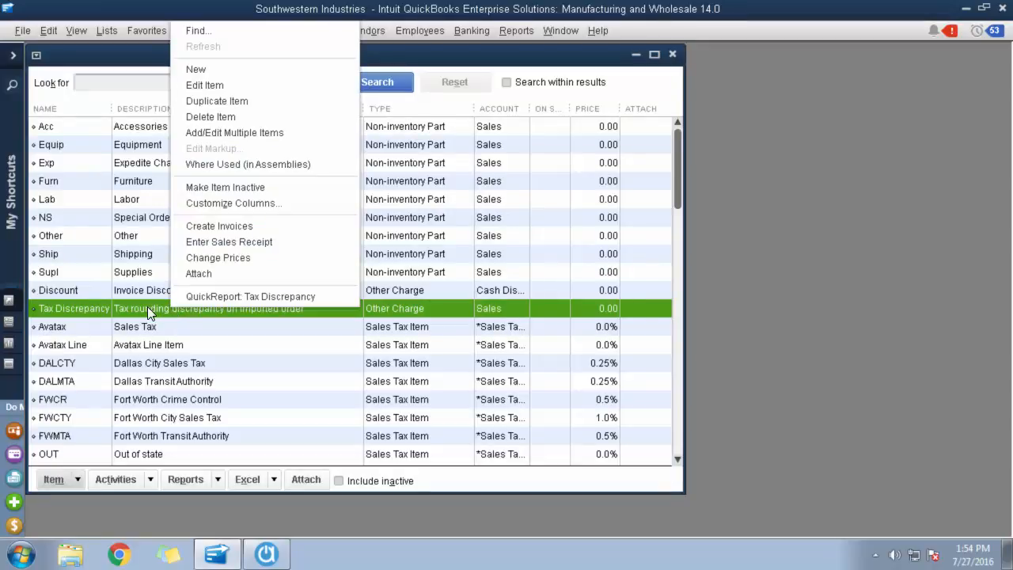
left_click(367, 394)
left_click(277, 307)
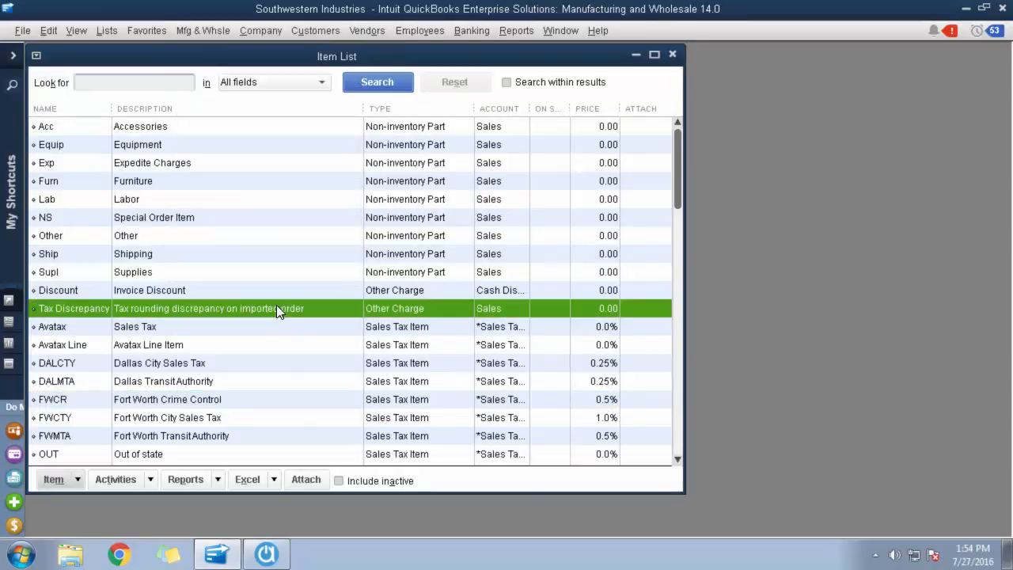
right_click(275, 307)
left_click(321, 295)
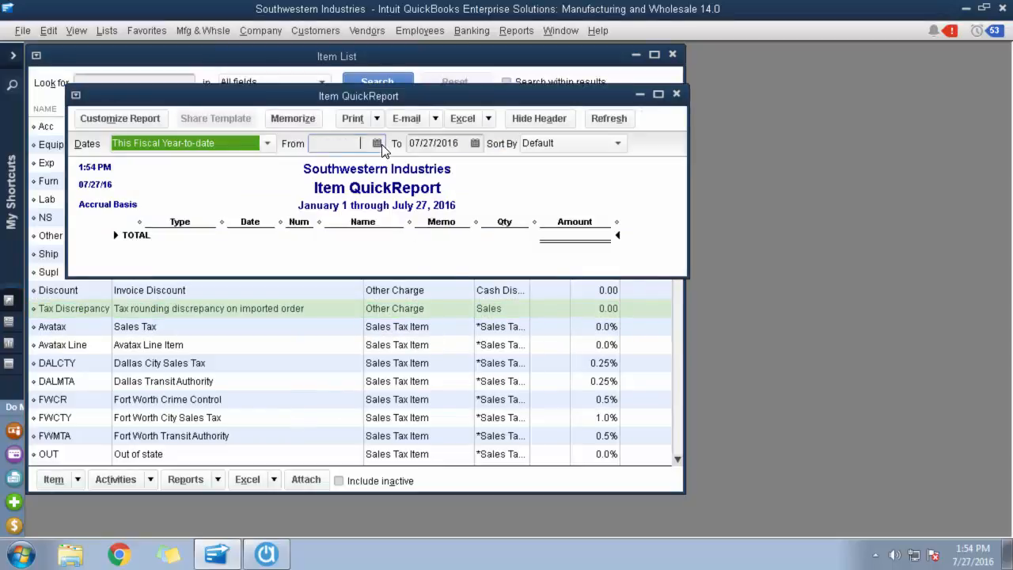
Change the Item QuickReport's date range to All, refresh it to check for discrepancy transactions, and close the report.
left_click(379, 145)
left_click(267, 143)
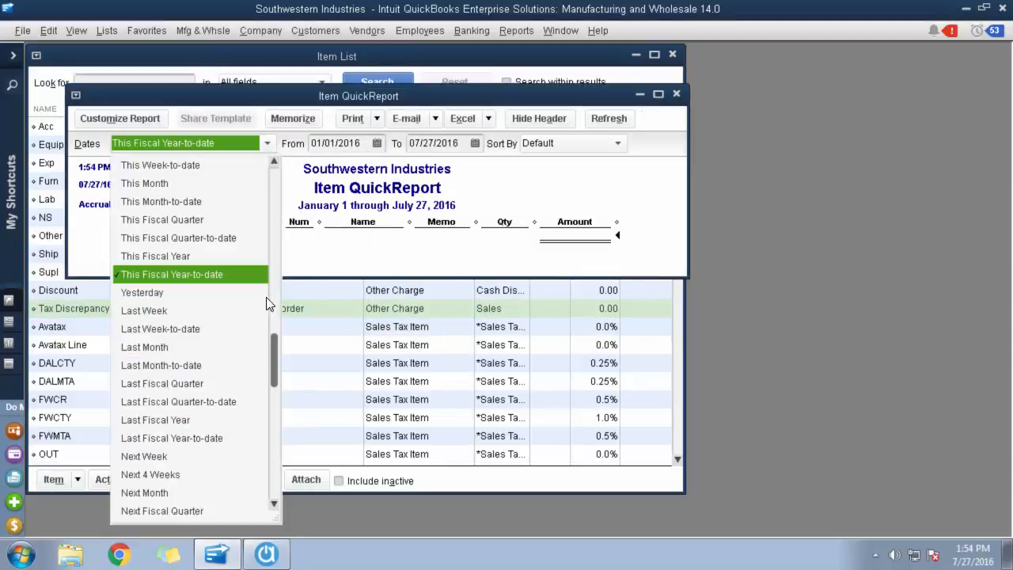
left_click_drag(278, 366, 271, 175)
left_click(194, 168)
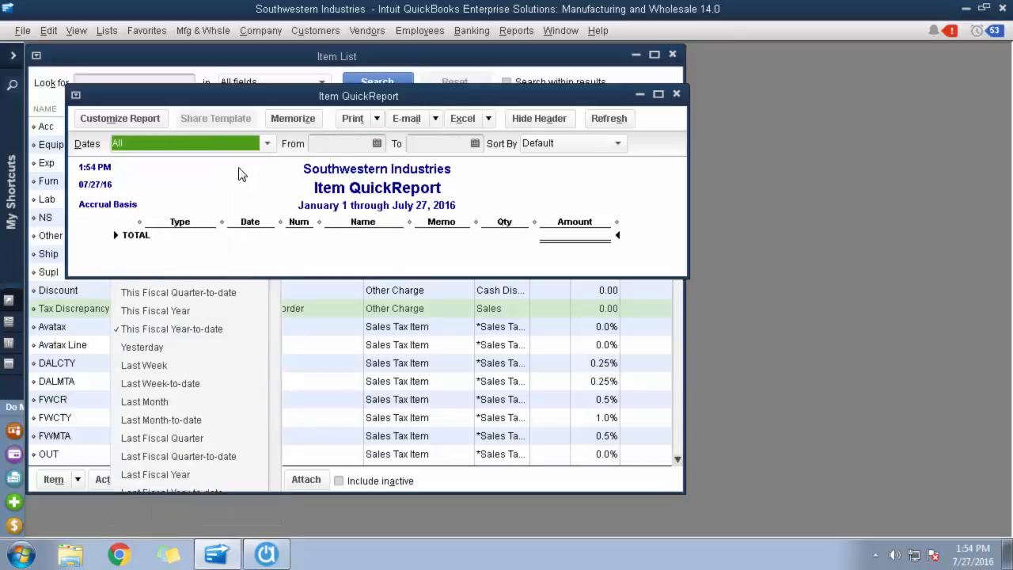
left_click(490, 217)
left_click(610, 121)
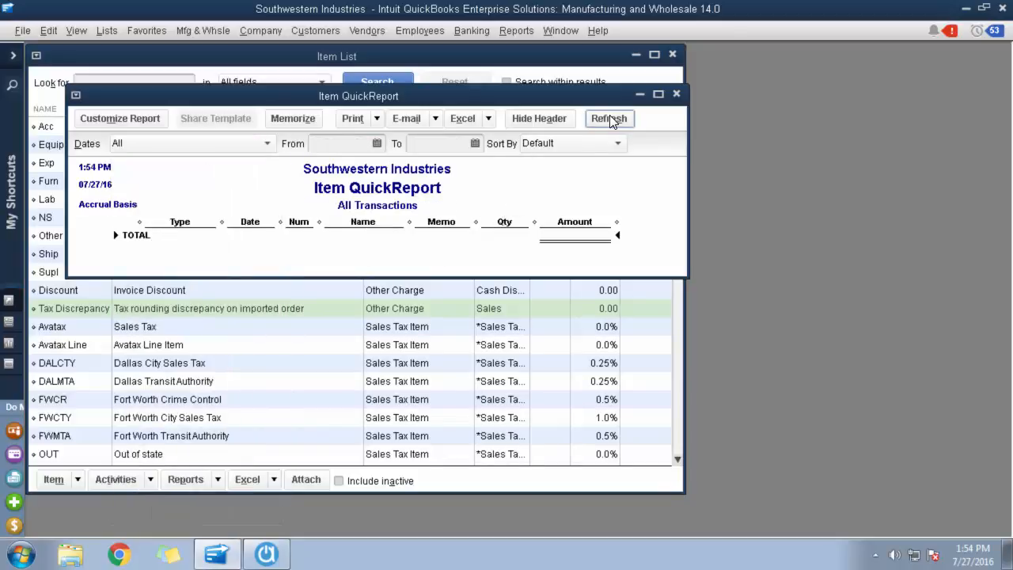
left_click(677, 95)
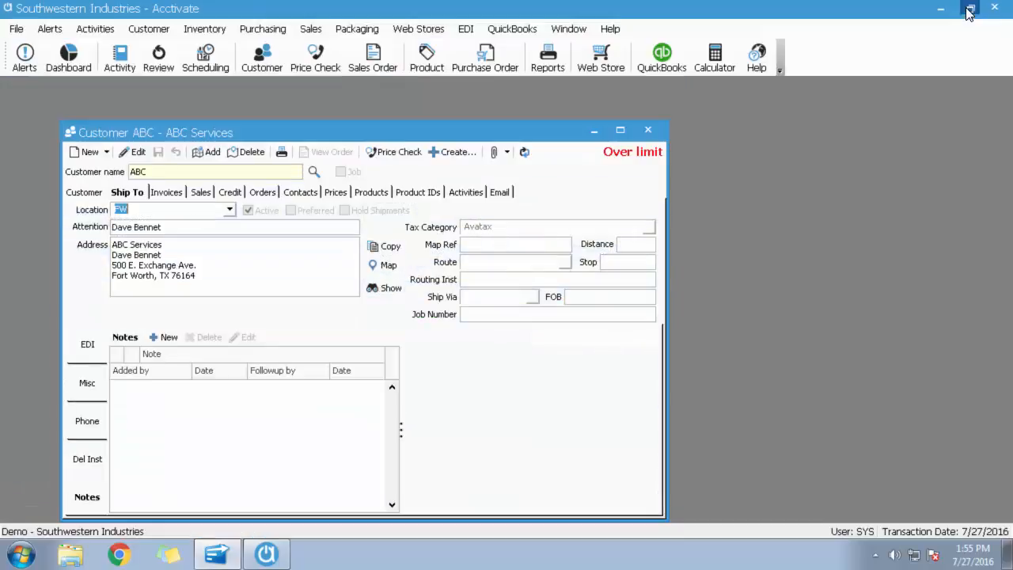
Return to customer ABC in Acctivate and review its general details, ship-to details and available ship-to locations.
left_click(966, 8)
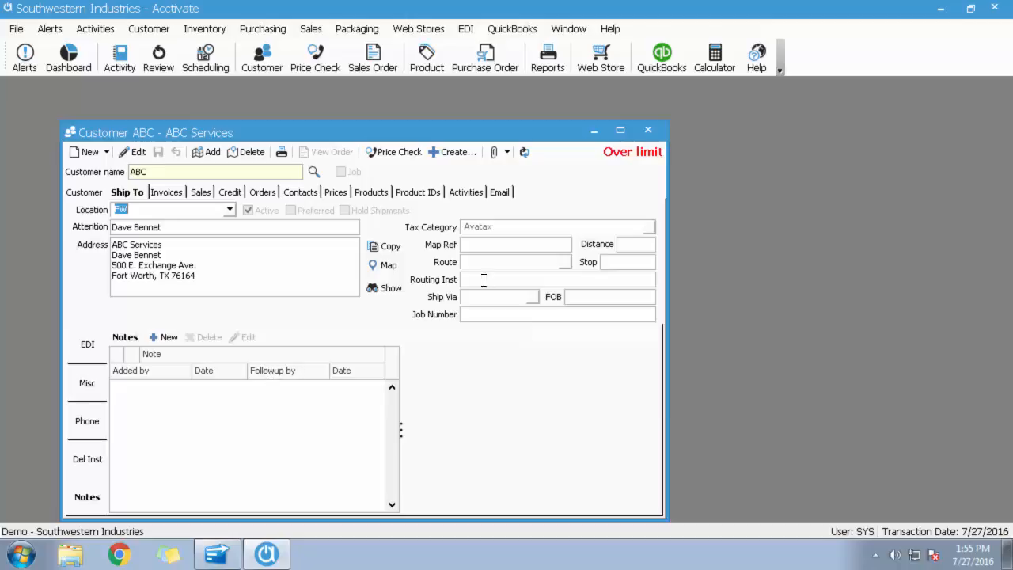
left_click(72, 194)
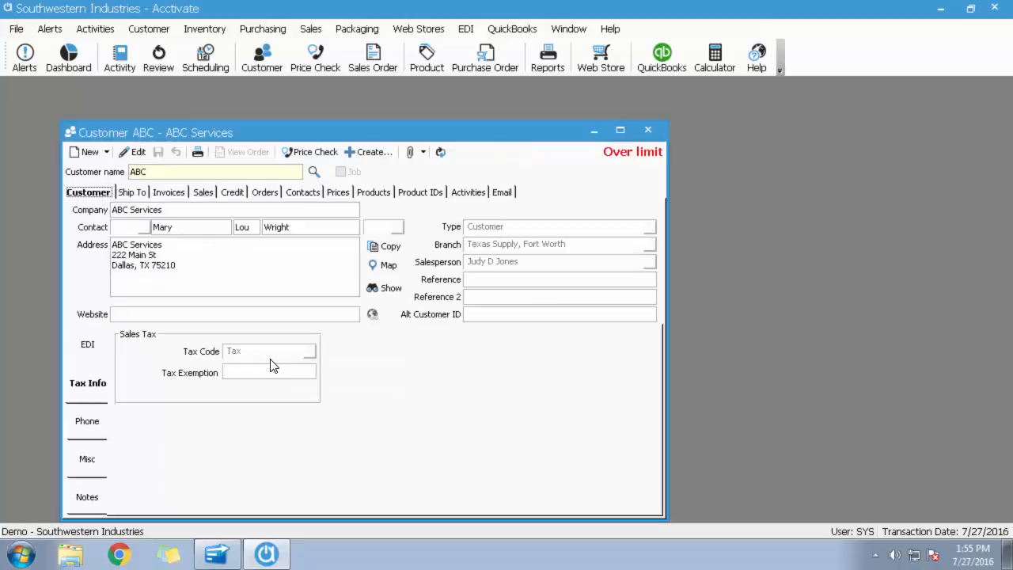
left_click(126, 193)
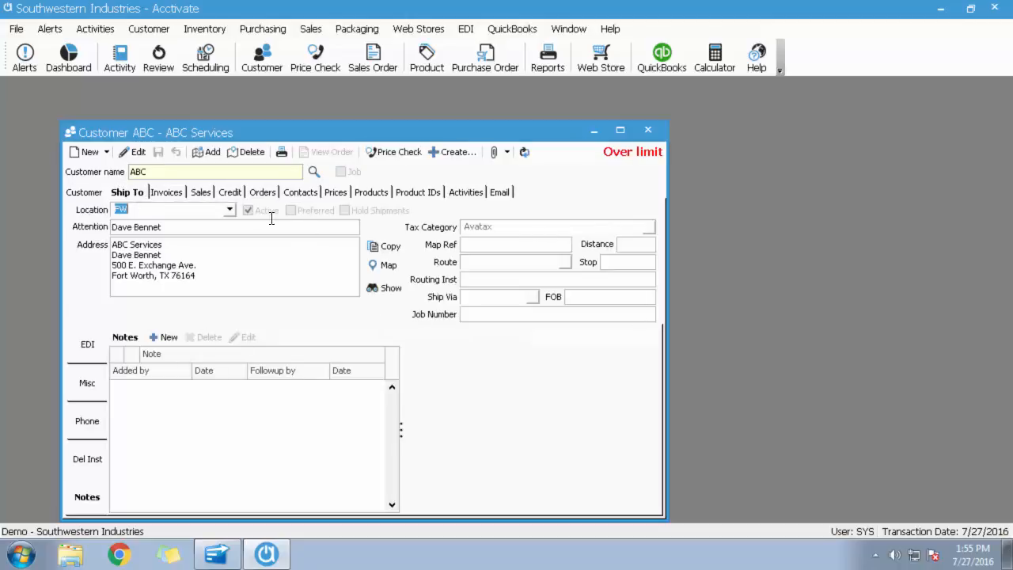
left_click(228, 210)
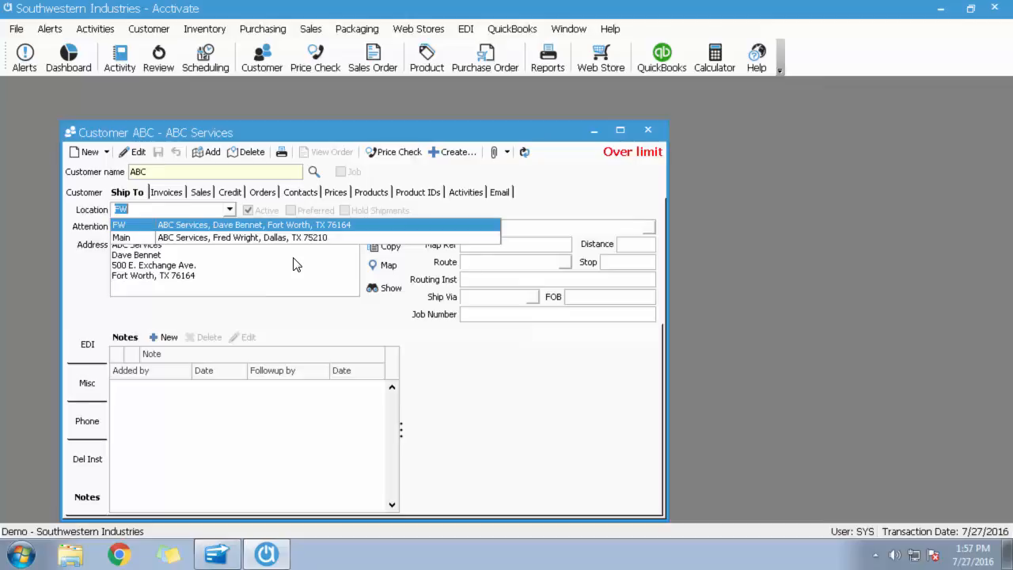
left_click(294, 302)
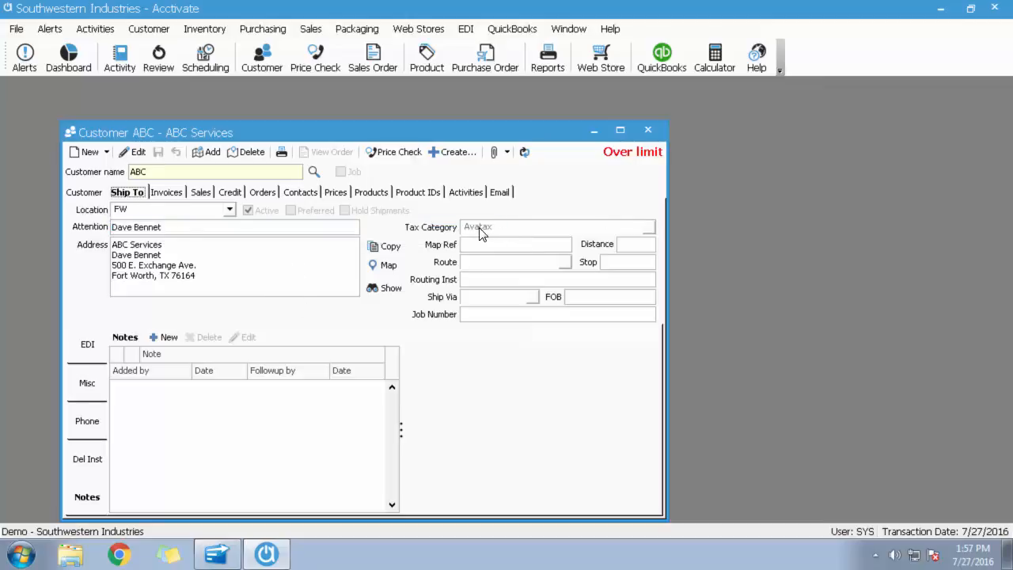
Set the tax category of customer ABC's Main ship-to location to DAL and save the record.
left_click(230, 209)
left_click(227, 235)
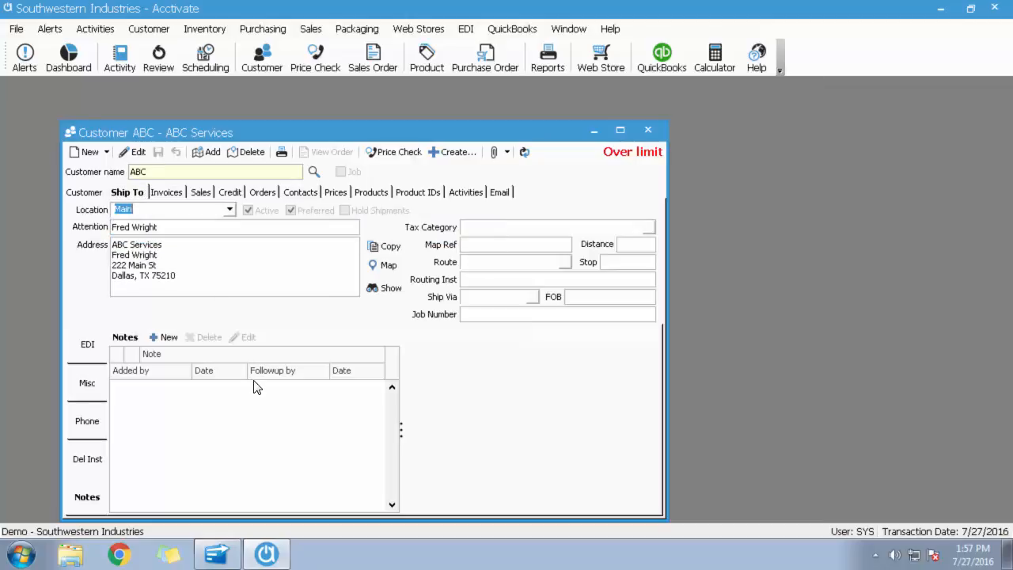
left_click(134, 152)
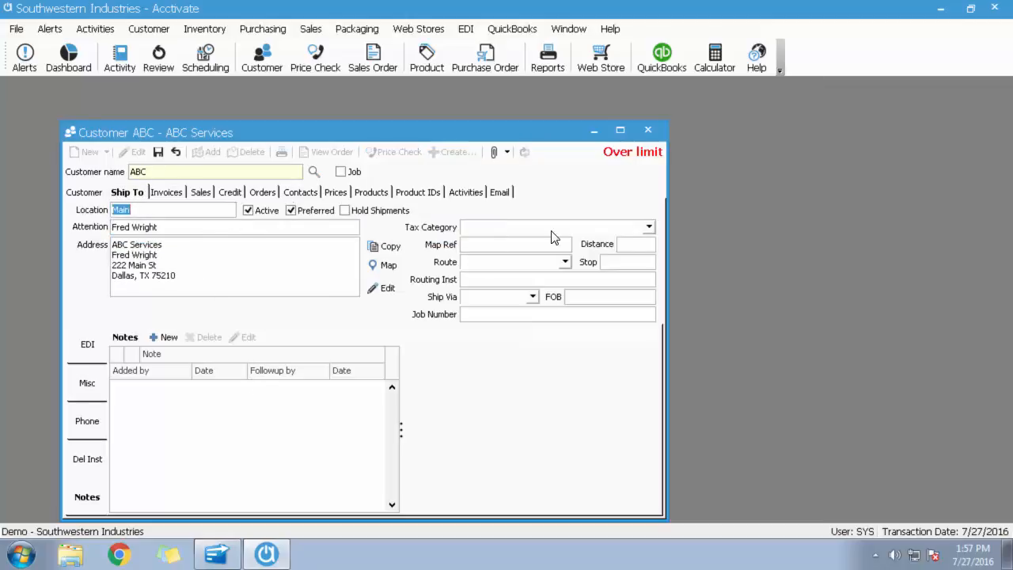
left_click(648, 229)
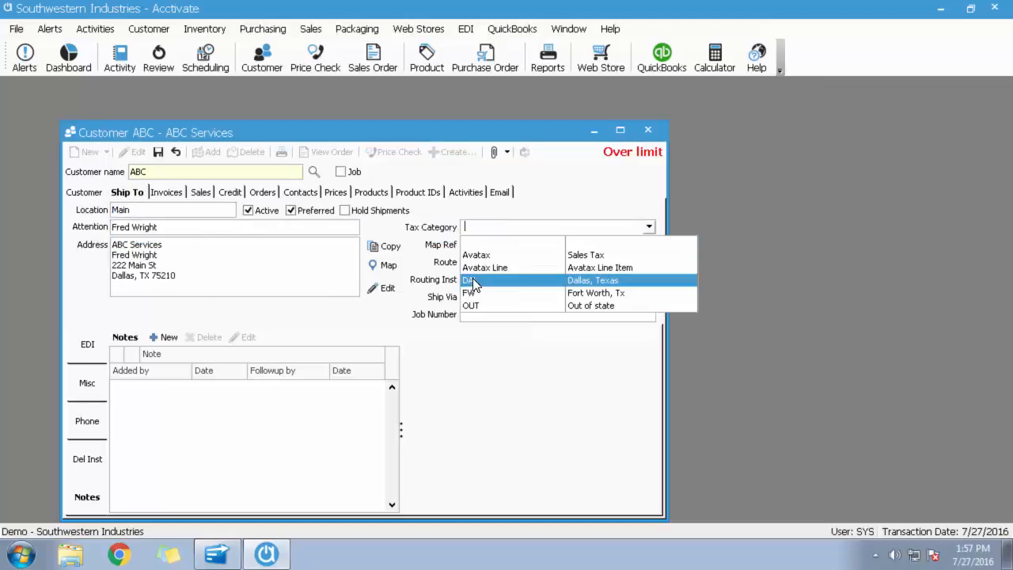
left_click(471, 280)
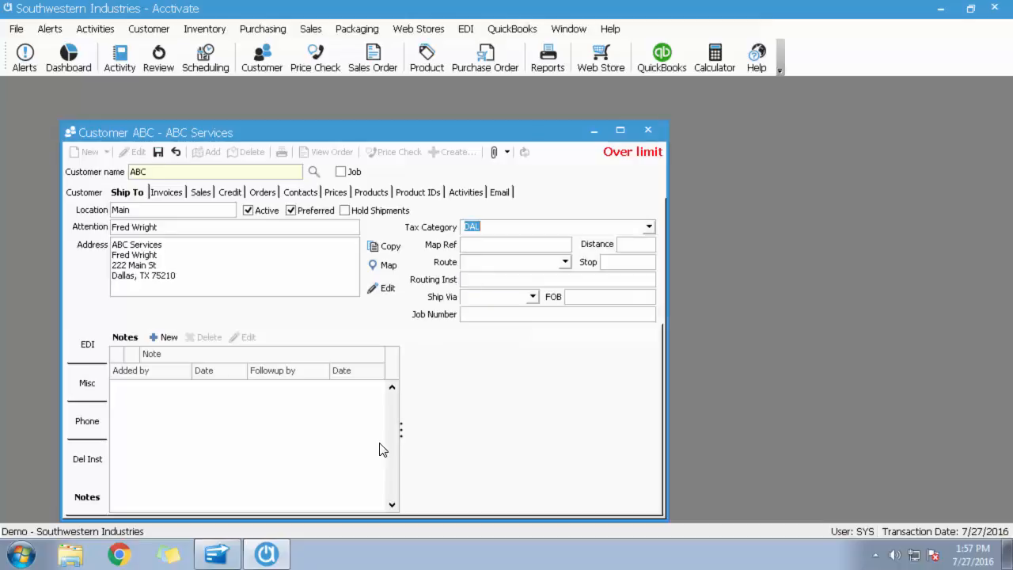
left_click(158, 153)
Set the tax category of customer ABC's FW ship-to location to FW and save the record.
left_click(228, 210)
left_click(230, 225)
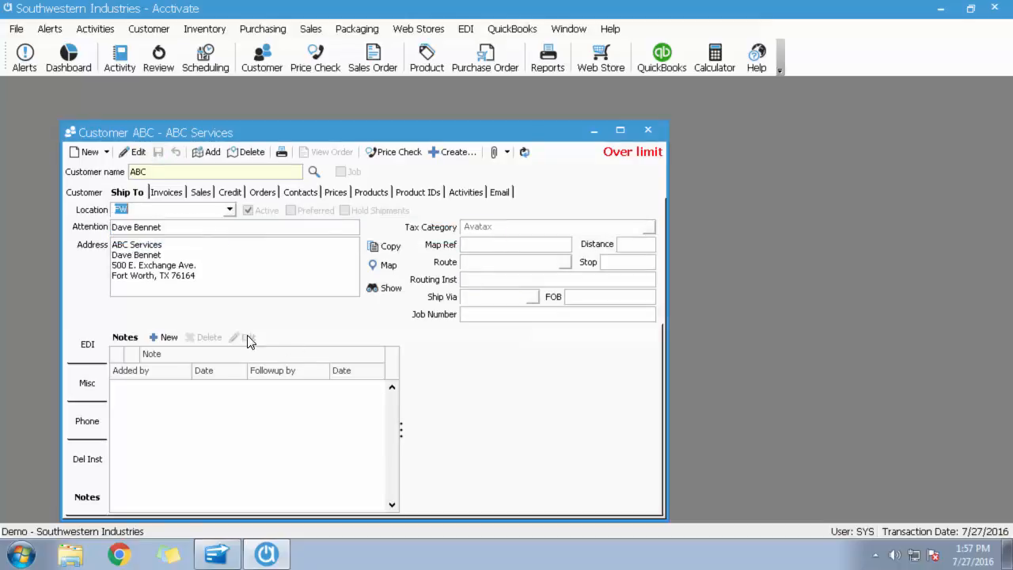
left_click(134, 156)
left_click(648, 226)
left_click(475, 293)
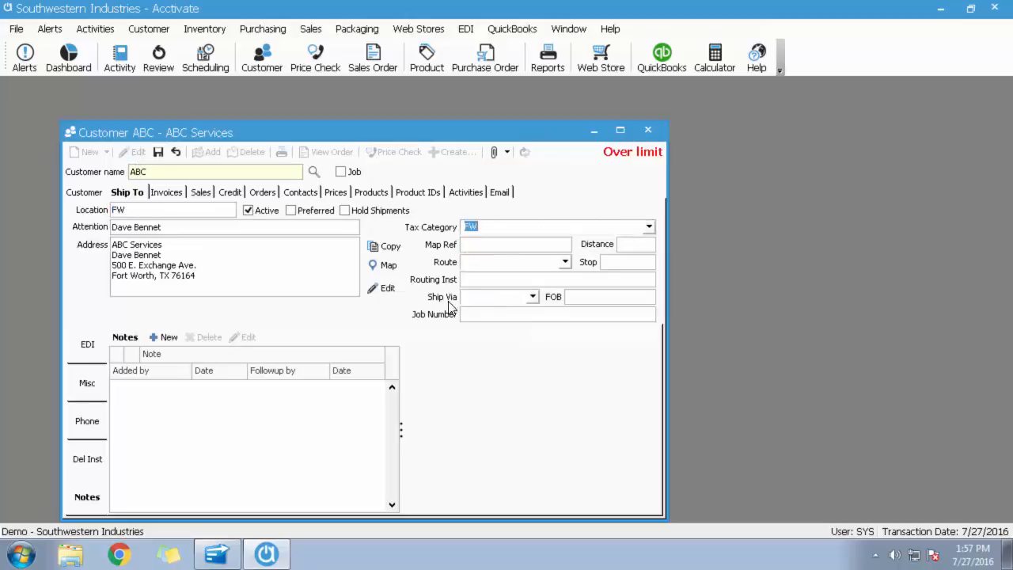
left_click(158, 151)
Go back to the Main ship-to location, review the location list, and open the record for editing to examine the tax category choices.
left_click(230, 210)
left_click(223, 236)
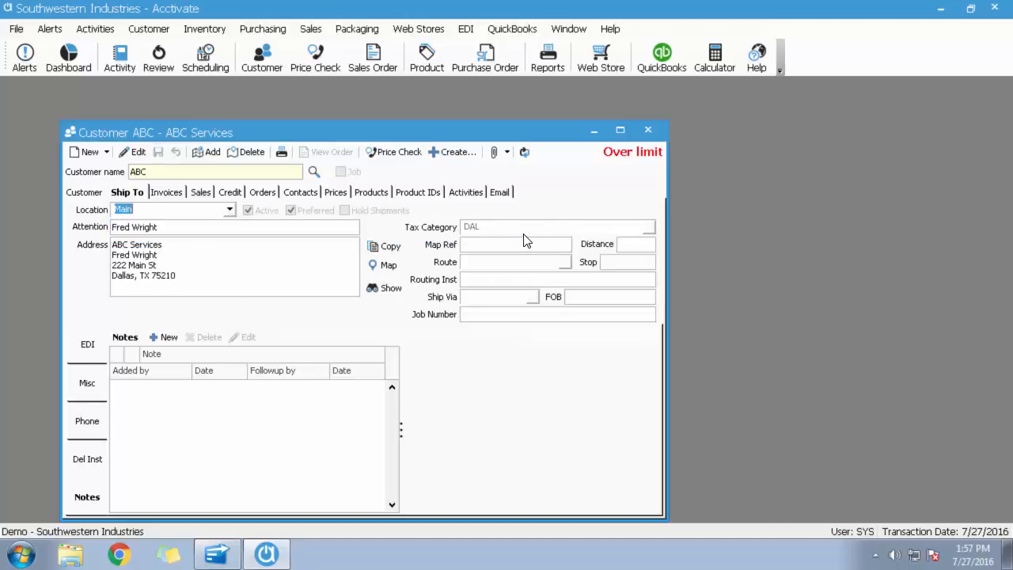
left_click(230, 212)
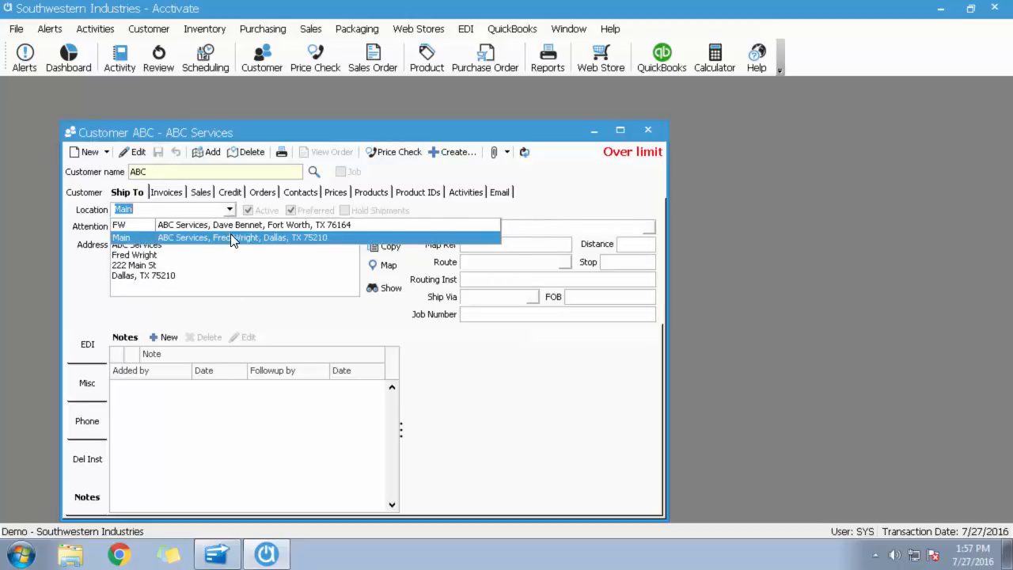
left_click(275, 287)
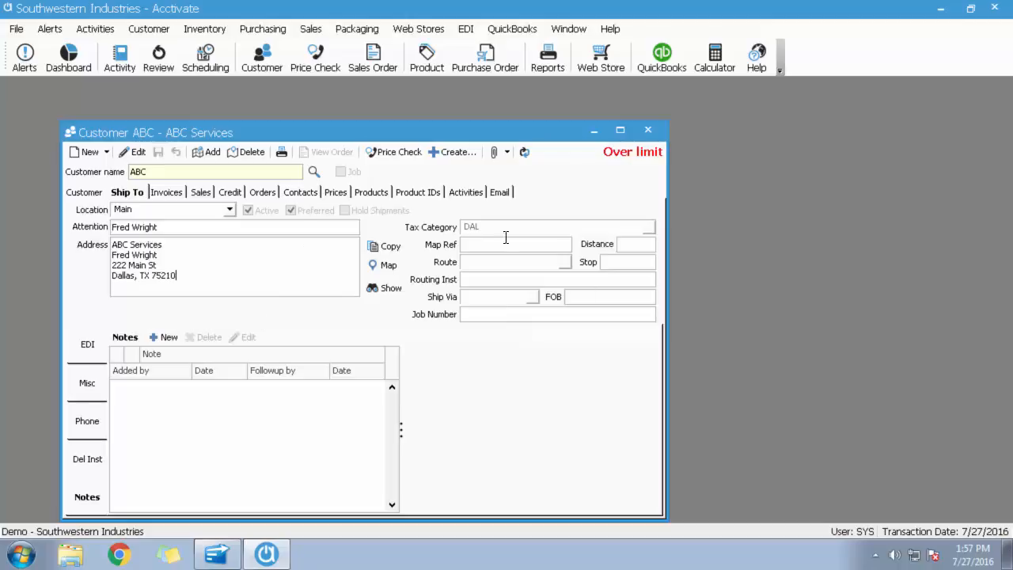
left_click(133, 152)
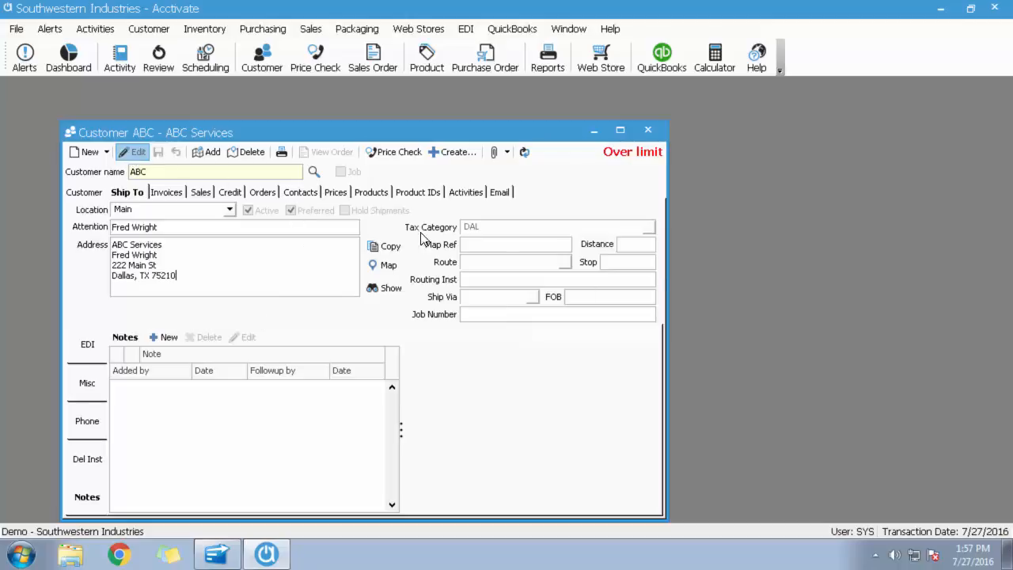
left_click(648, 227)
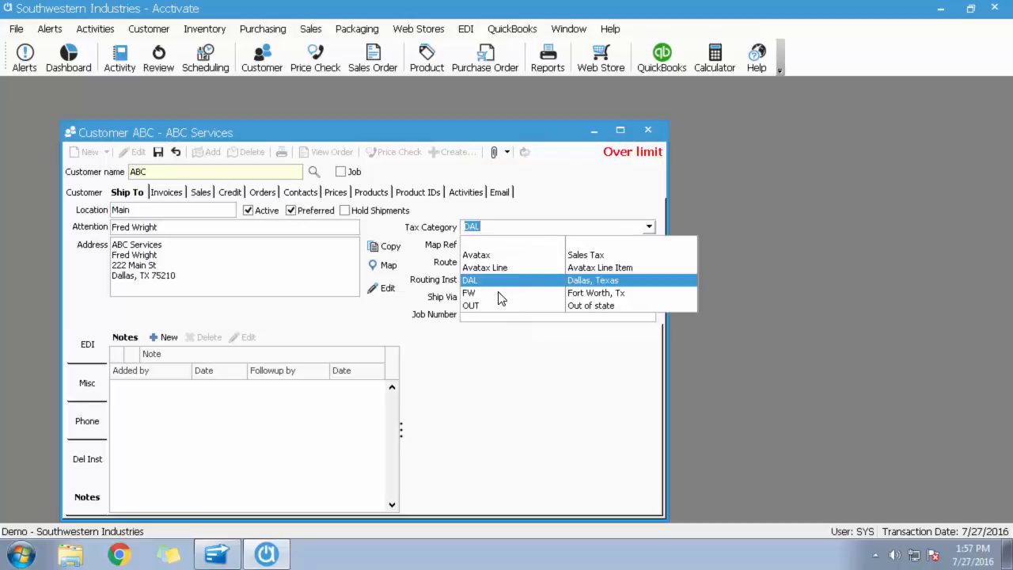
left_click(502, 405)
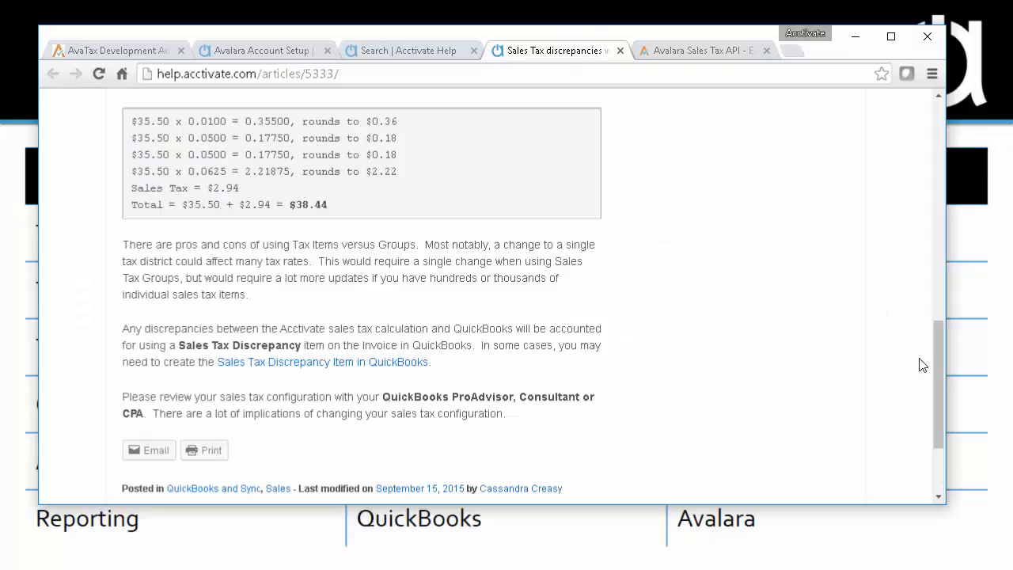
Return to the beginning of the sales tax discrepancies article, then review the Acctivate Help search results for "tax discrepancy".
left_click_drag(942, 374, 932, 159)
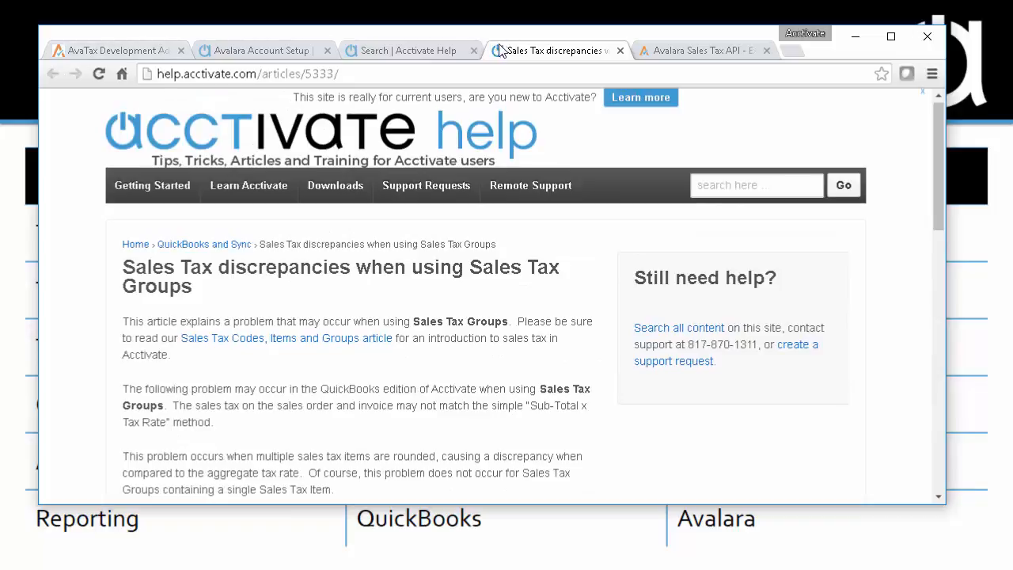
left_click(402, 49)
left_click(281, 274)
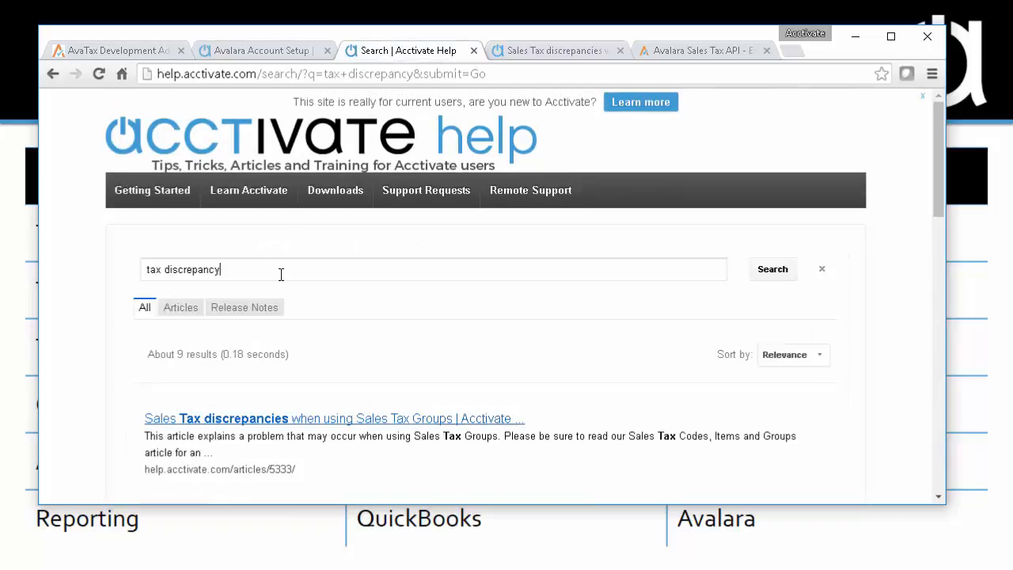
scroll(707, 380, "down", 2)
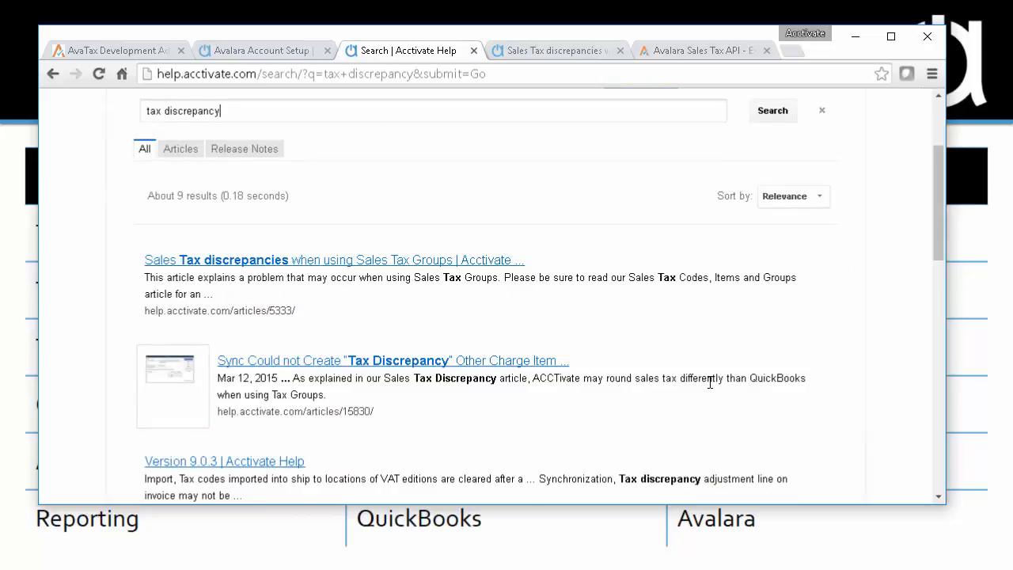
scroll(657, 360, "up", 1)
Open the AvaTax service link from the Avalara Account Setup help article, then return to the article.
left_click(261, 50)
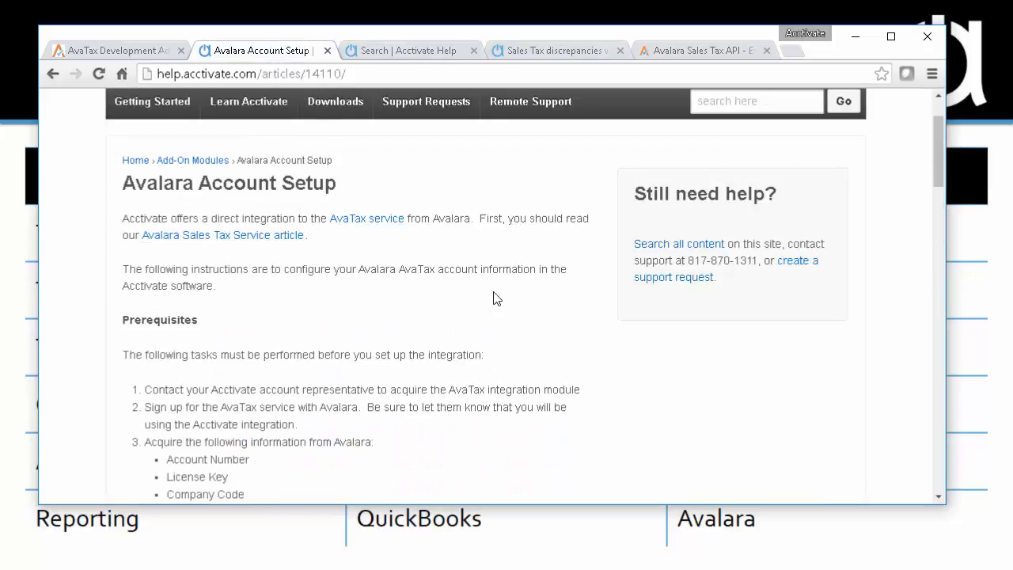
left_click(376, 220)
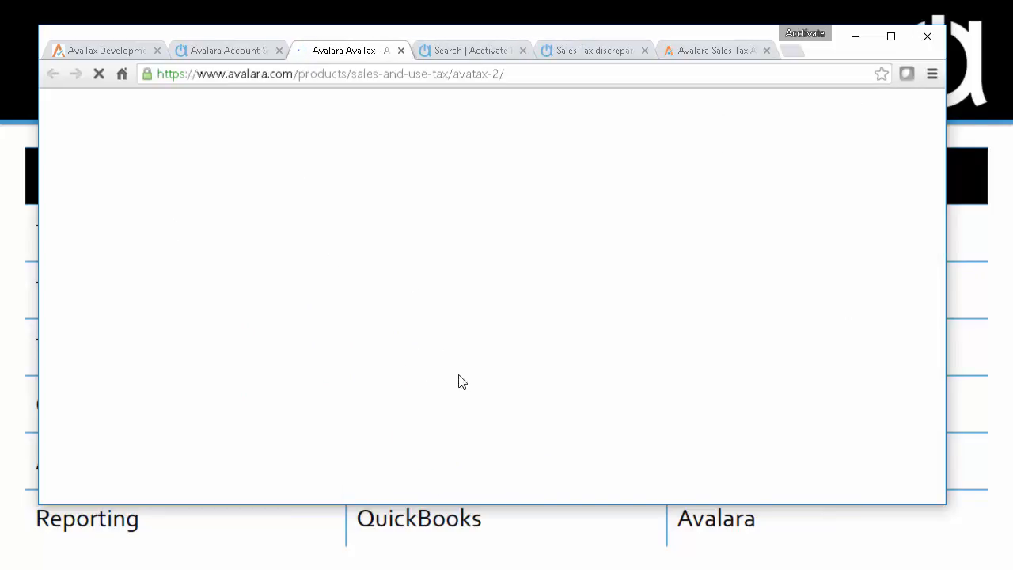
left_click(238, 50)
Open the Webinars page of the Acctivate Help site and look through the featured video and the 2016 archives.
left_click(249, 100)
left_click(770, 357)
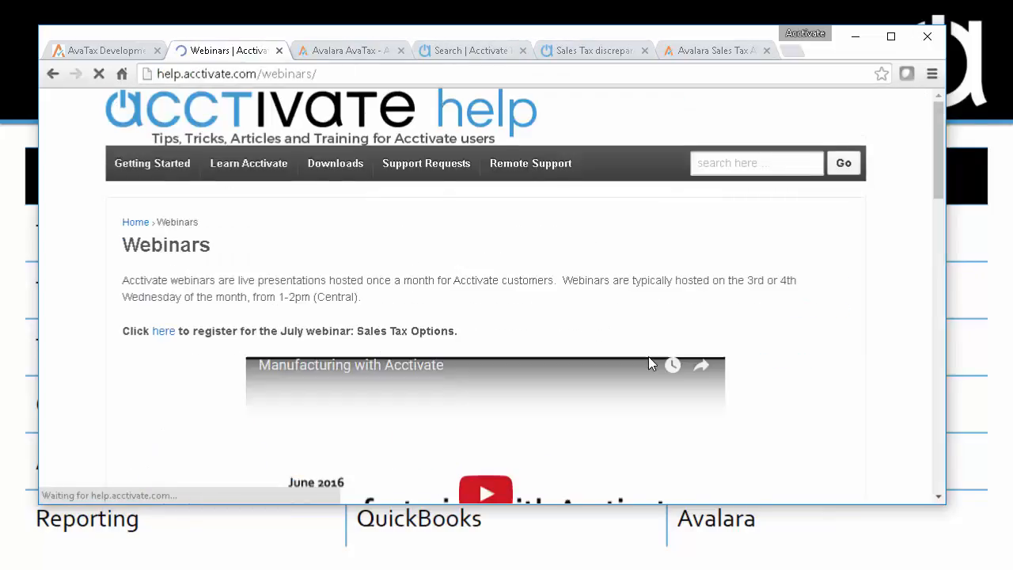
mouse_move(226, 176)
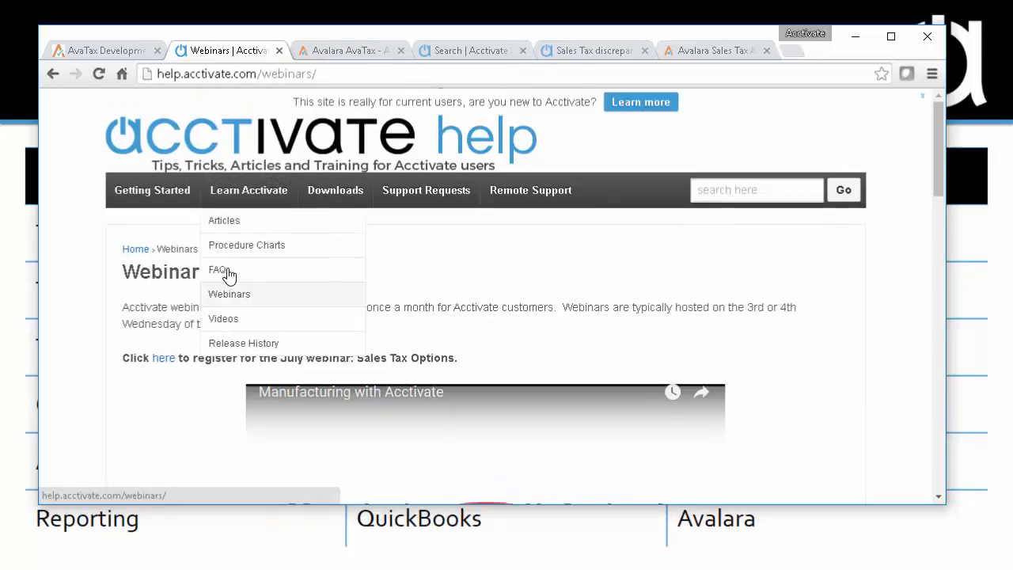
scroll(766, 348, "down", 3)
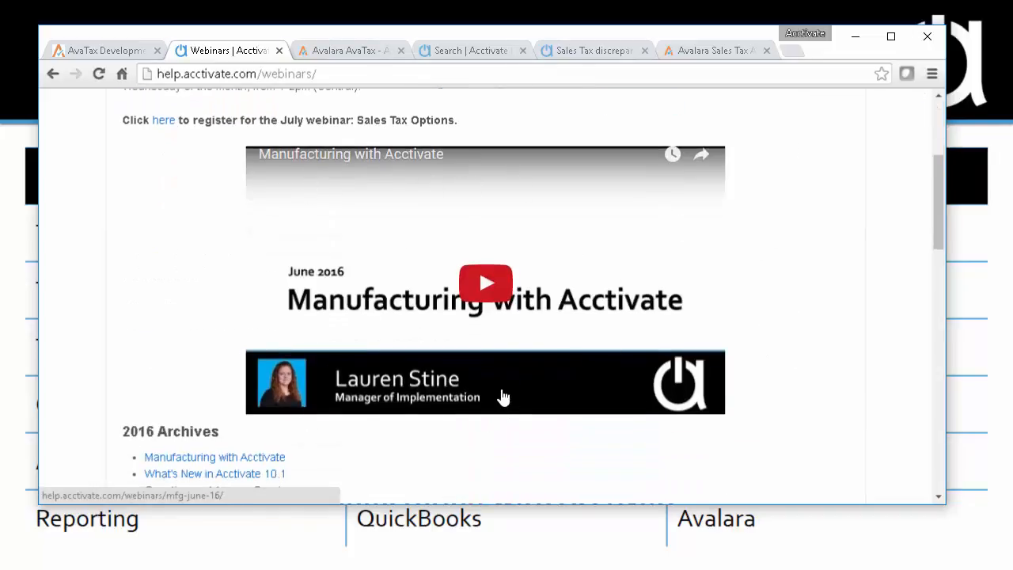
scroll(501, 398, "down", 1)
scroll(395, 188, "up", 5)
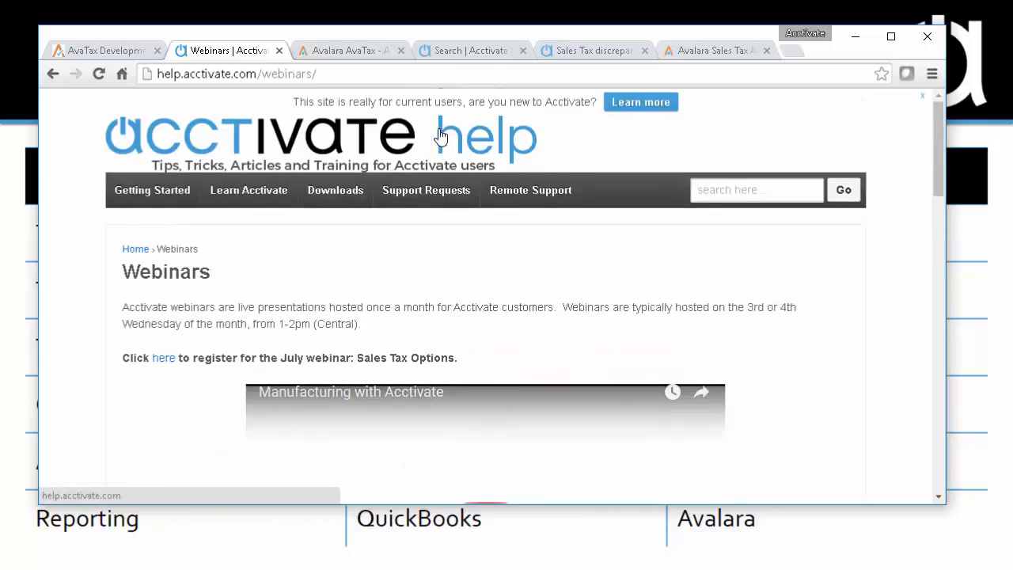